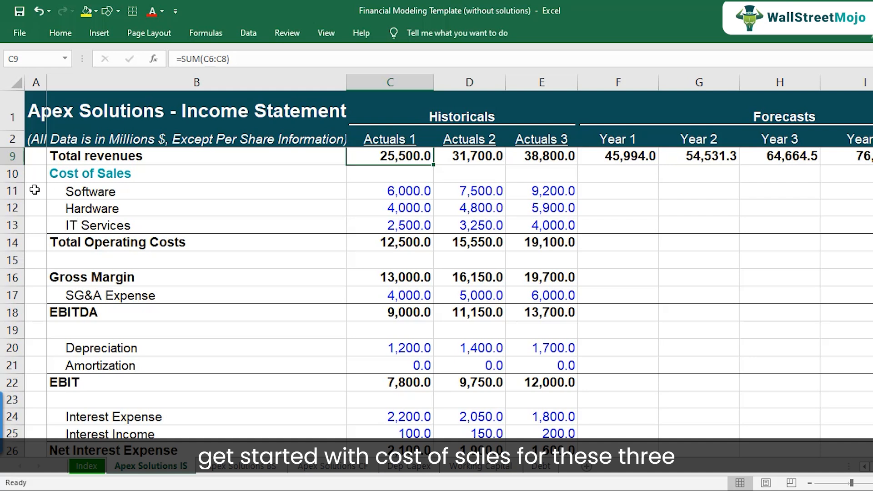
Step: Review the cost of sales rows and the Software drivers block of the income statement
drag(12, 191, 11, 222)
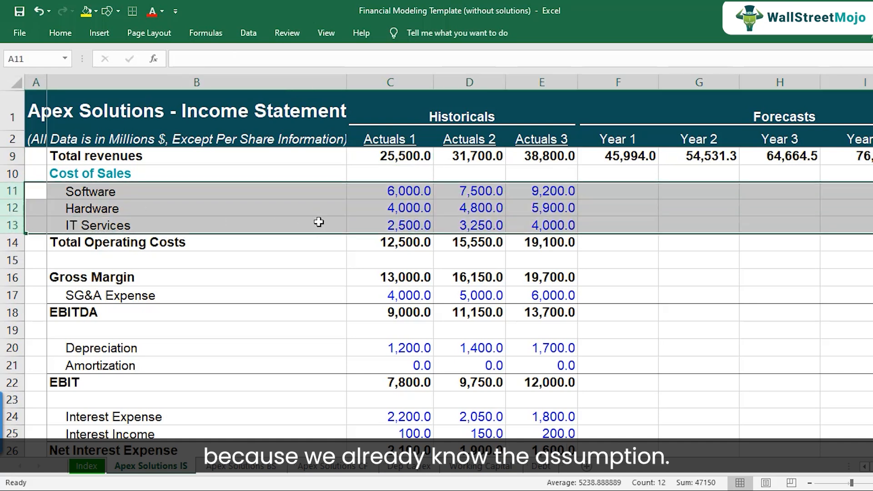
scroll(397, 334, down, 5)
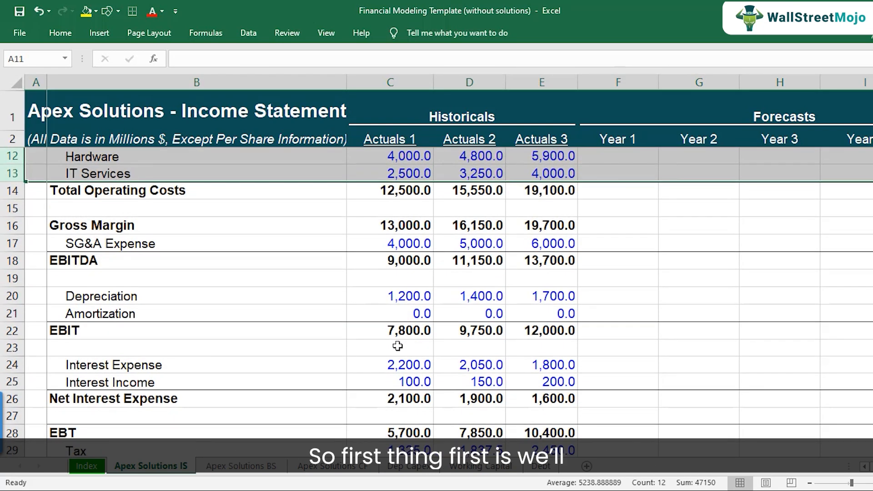
scroll(396, 367, down, 2)
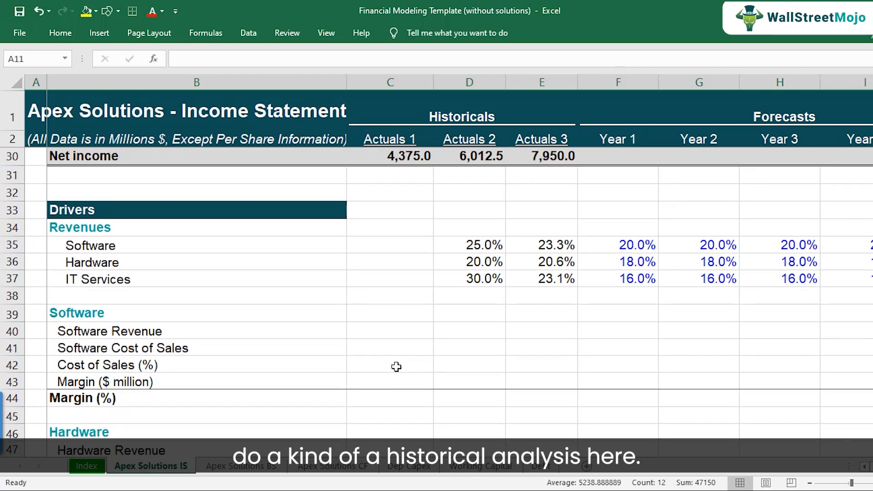
click(228, 331)
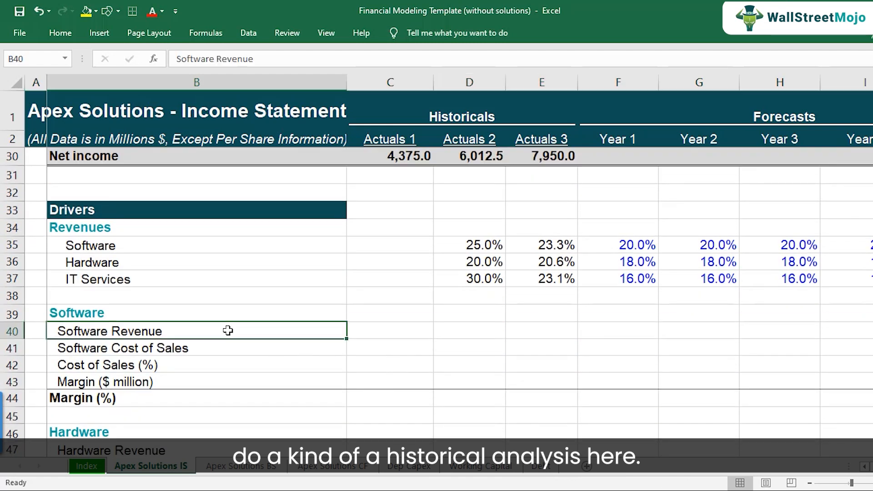
click(209, 353)
click(209, 365)
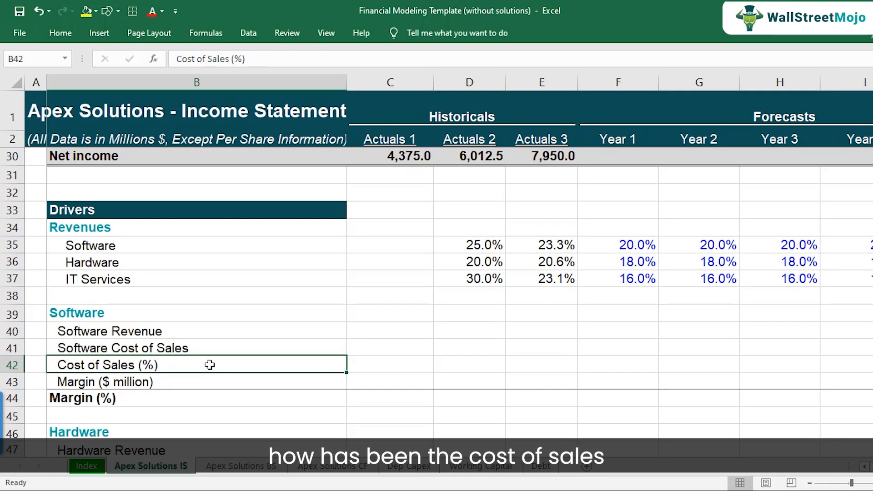
key(Up)
key(Up)
key(Up)
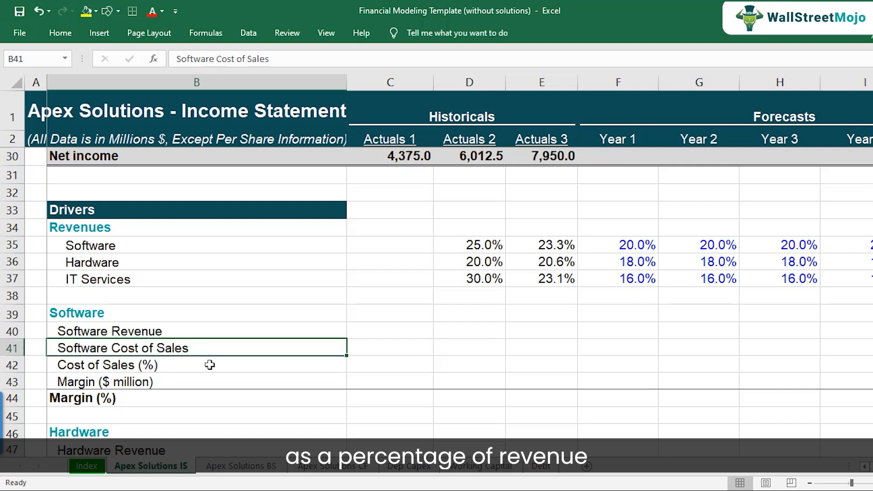
key(shift+Down)
key(shift+Down)
key(shift+Down)
key(shift+Down)
key(shift+Down)
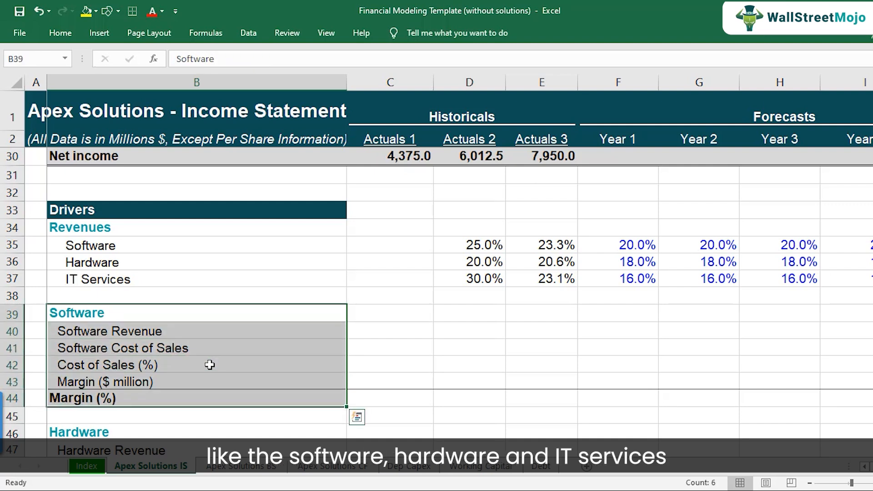
scroll(210, 365, down, 4)
scroll(206, 363, up, 2)
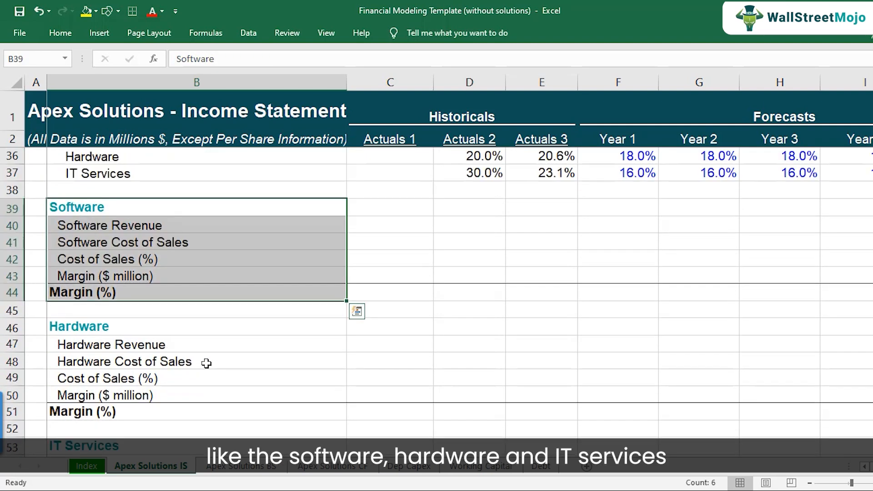
scroll(207, 363, up, 2)
Step: Read the management's cost targets for each segment in the PDF, then return to the template workbook
click(338, 490)
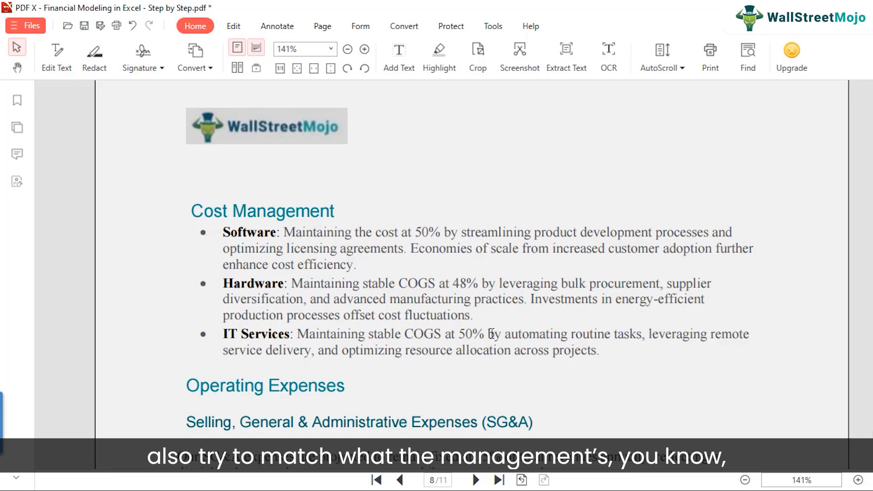
drag(415, 234, 436, 233)
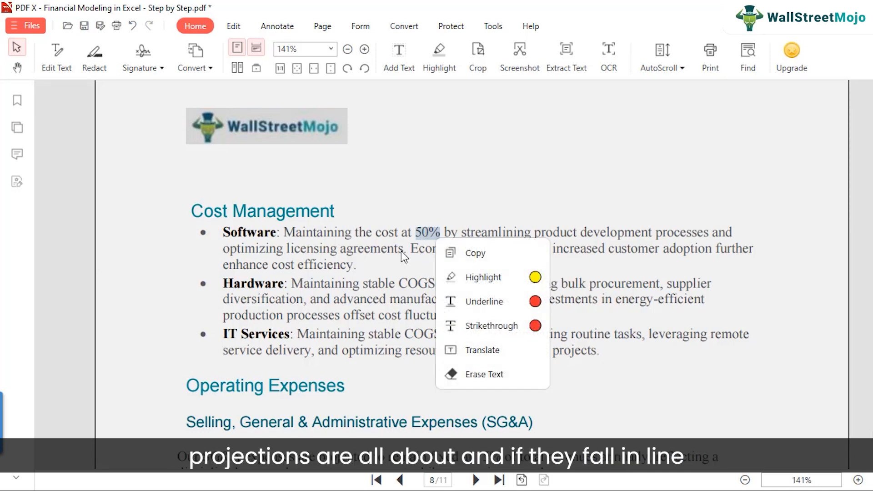
click(407, 274)
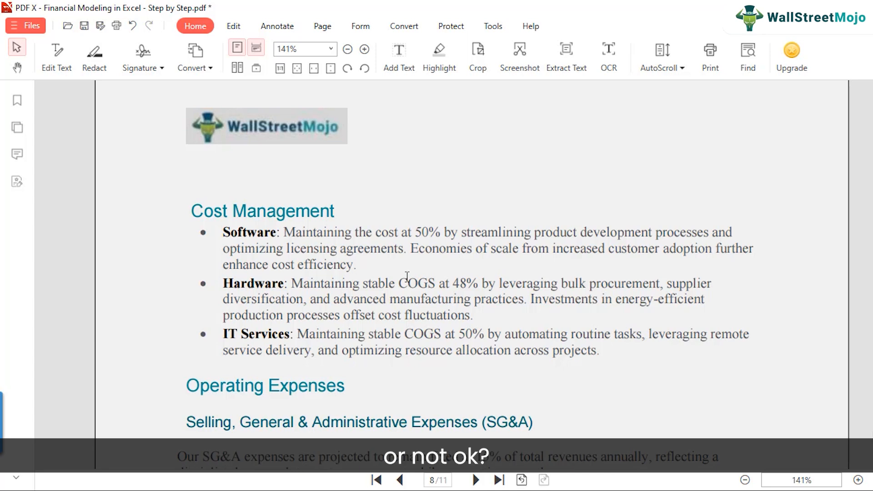
mouse_move(464, 483)
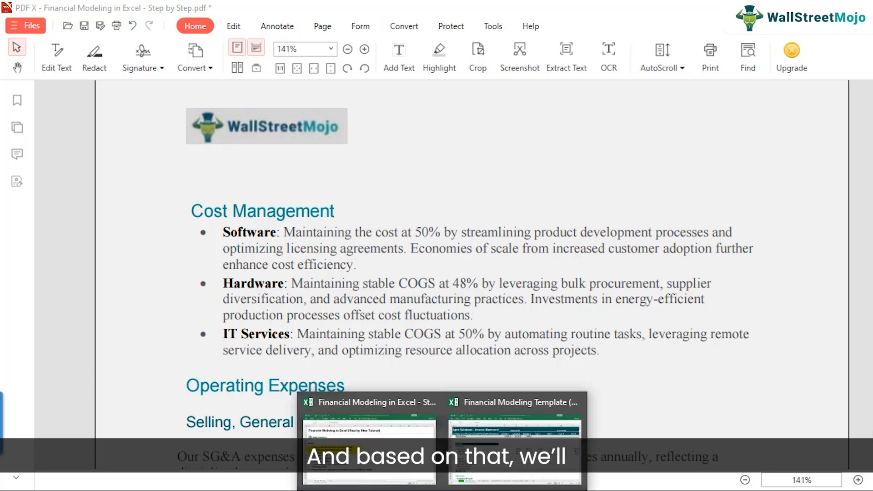
click(485, 466)
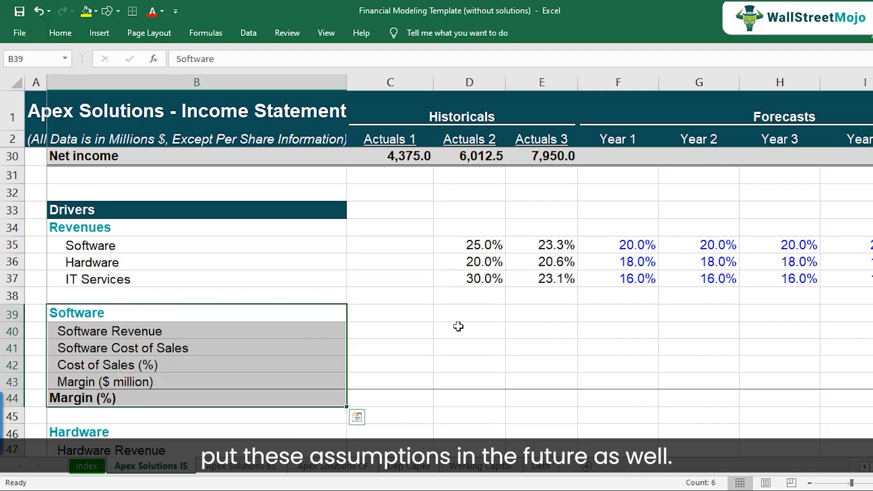
Step: Link the Actuals 1 Software Revenue cell to the software revenue figure in the income statement
click(391, 318)
click(195, 332)
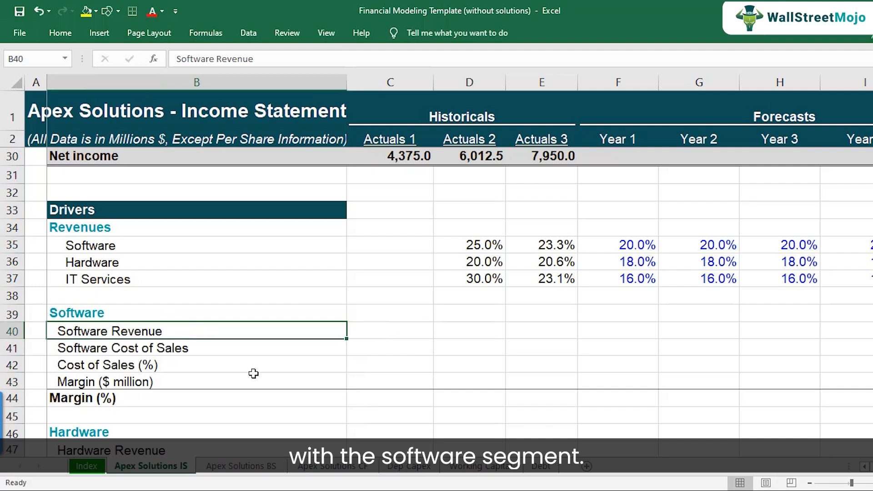
click(395, 330)
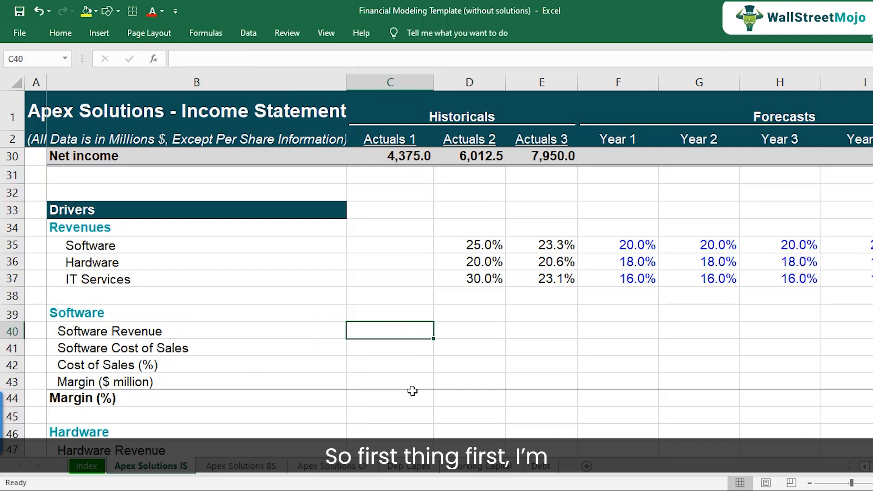
text(=)
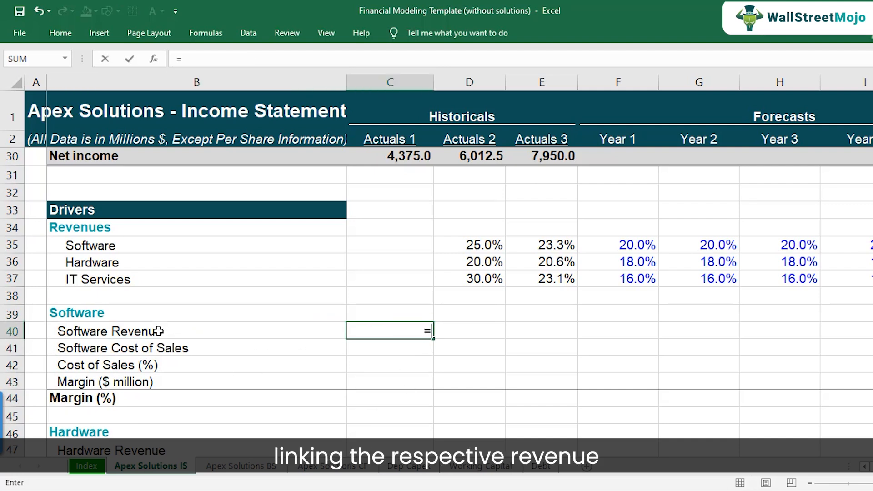
scroll(415, 355, up, 9)
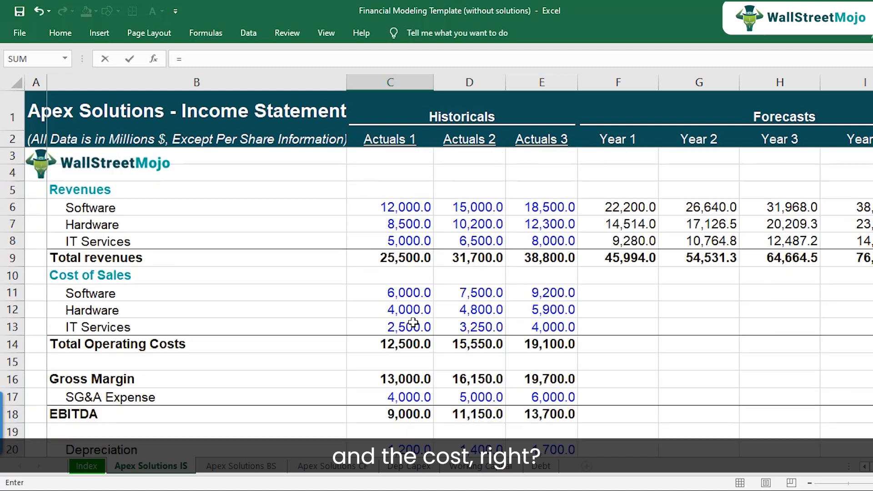
click(405, 208)
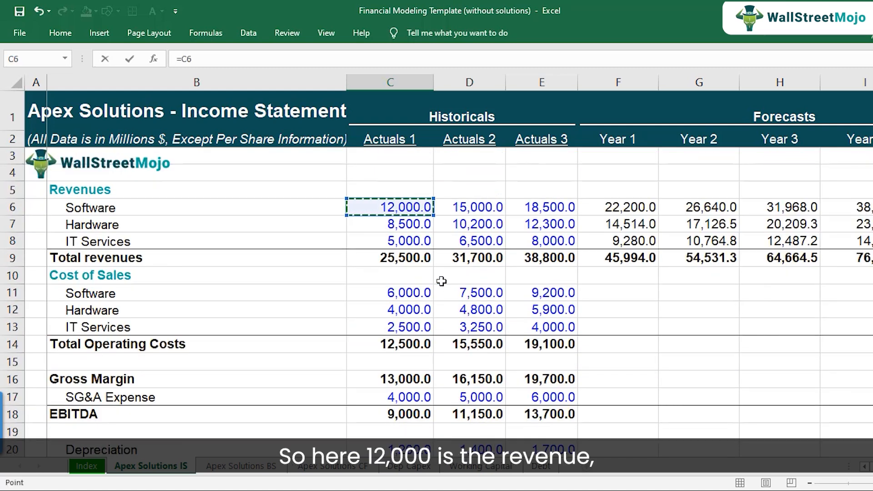
key(Return)
Step: Link the Actuals 1 Software Cost of Sales cell to the software cost of sales figure above
scroll(432, 291, down, 1)
text(=)
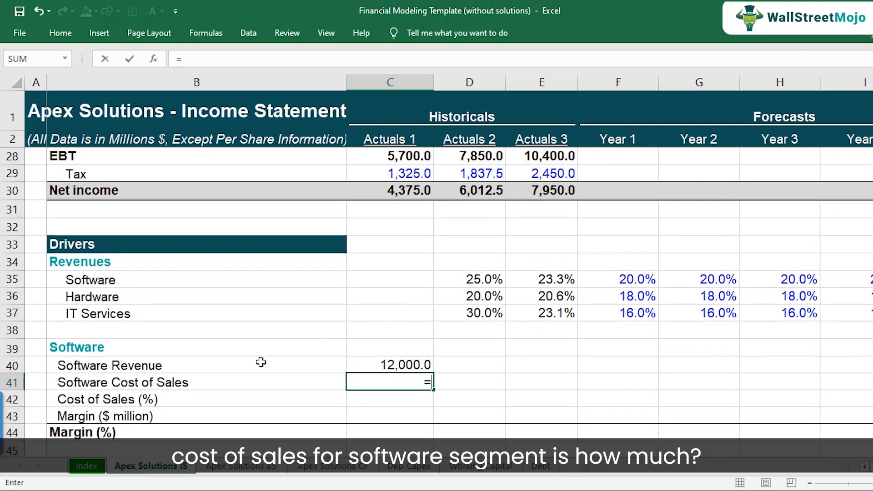
scroll(345, 346, up, 8)
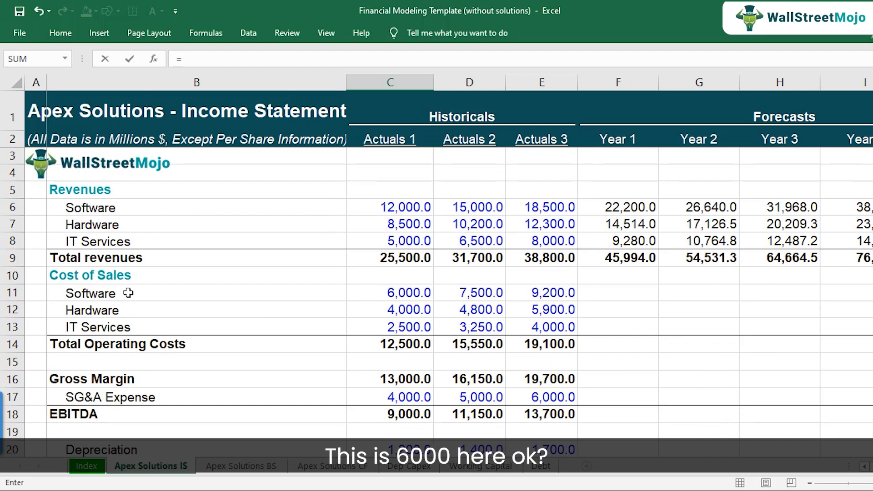
click(394, 292)
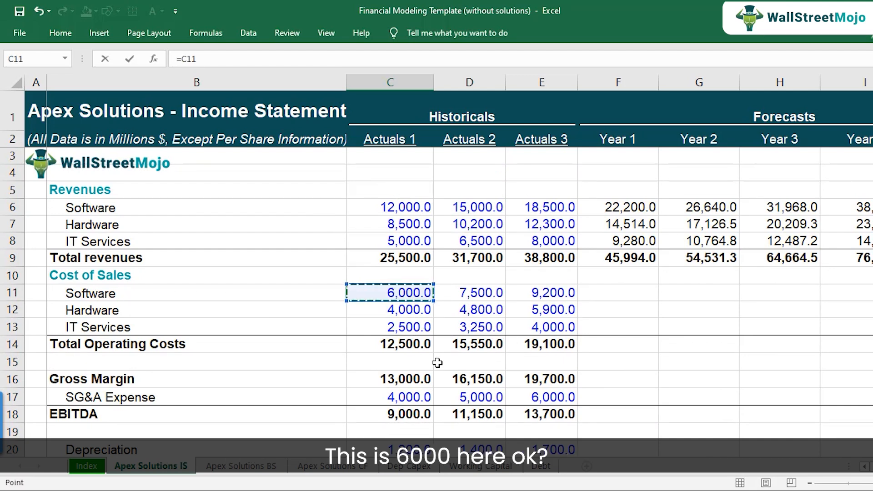
key(Return)
Step: Calculate Actuals 1 Cost of Sales (%) as software cost of sales divided by software revenue (=C41/C40)
scroll(432, 362, down, 1)
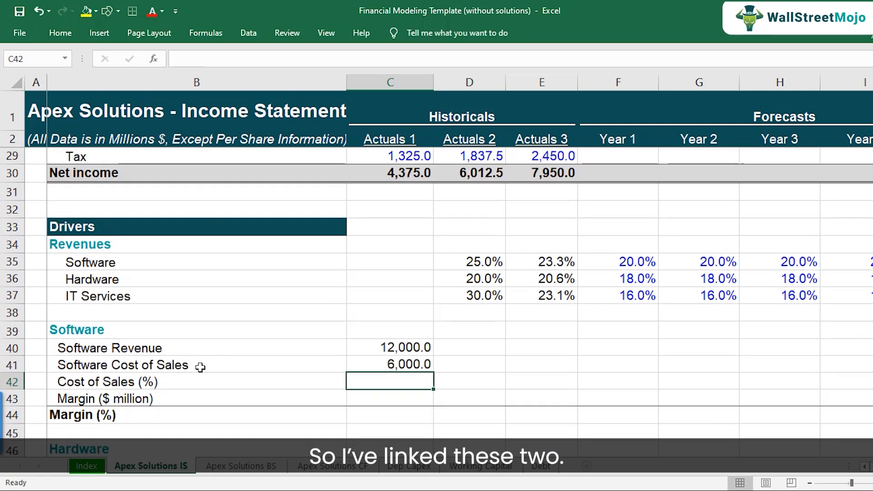
click(129, 379)
click(381, 369)
click(415, 347)
click(403, 363)
click(404, 384)
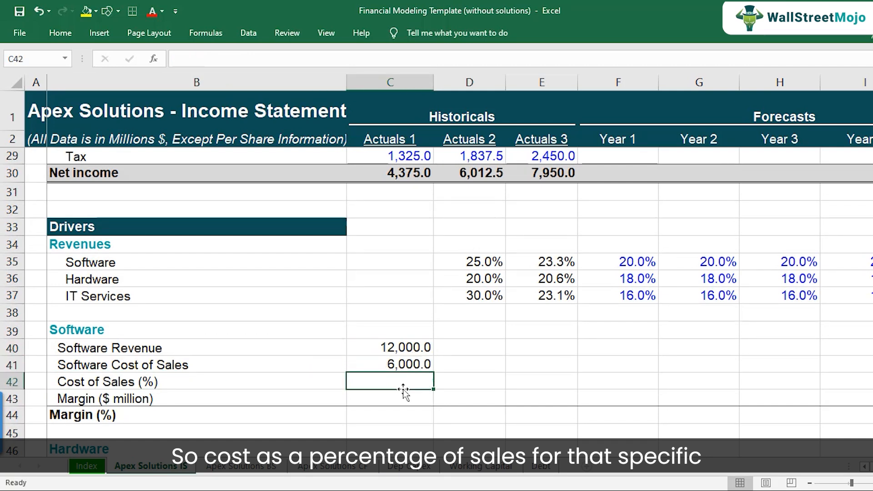
text(=C41/)
key(Up)
key(Up)
key(Return)
key(Up)
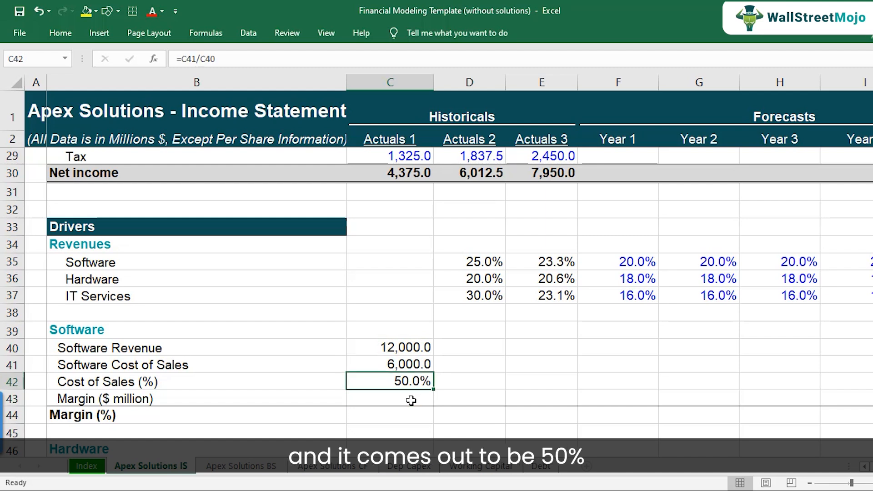
Step: Calculate Actuals 1 Margin ($ million) as software revenue minus software cost of sales (=C40-C41)
click(411, 400)
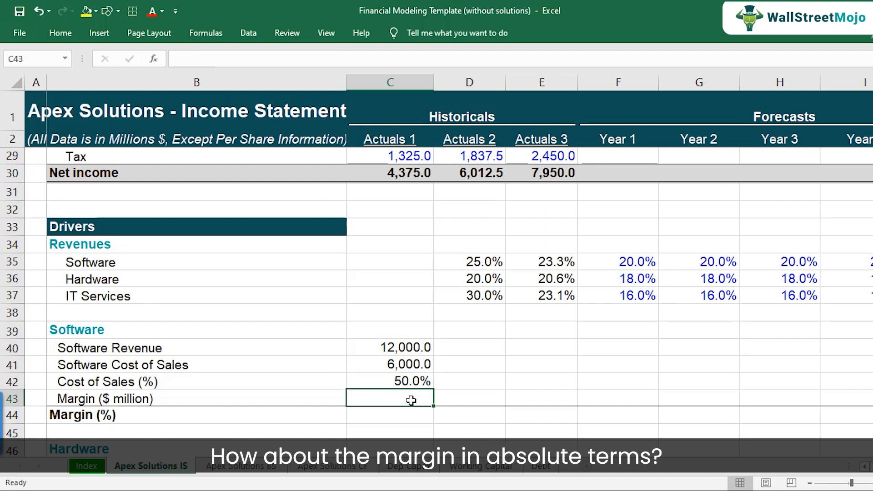
text(=)
key(Up)
key(Up)
key(Up)
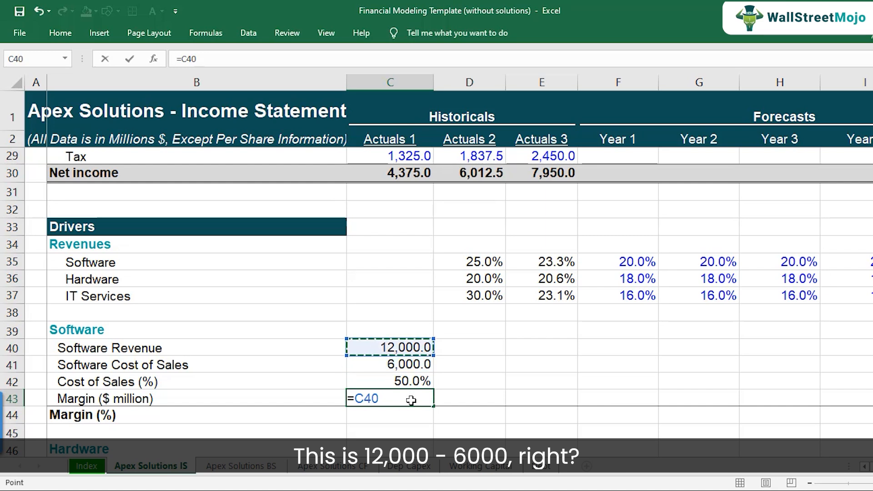
text(-)
key(Up)
key(Up)
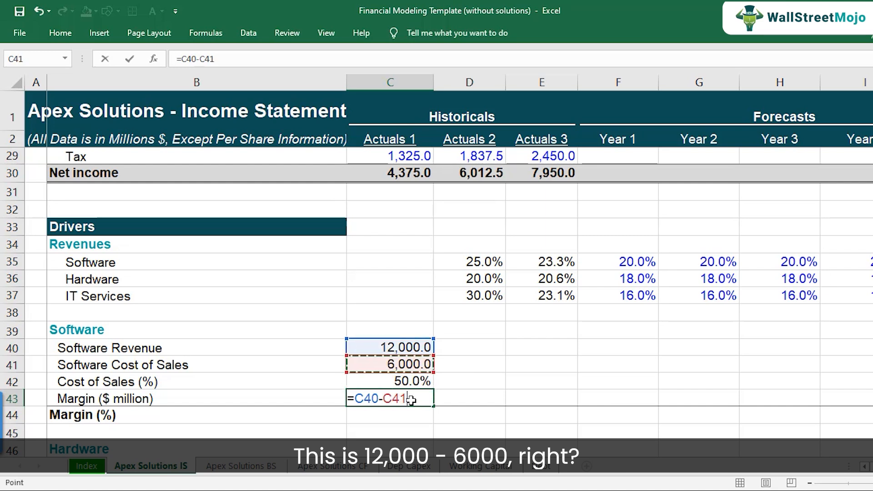
key(Return)
Step: Calculate Actuals 1 Margin (%) as margin divided by software revenue (=C43/C40)
scroll(415, 398, down, 1)
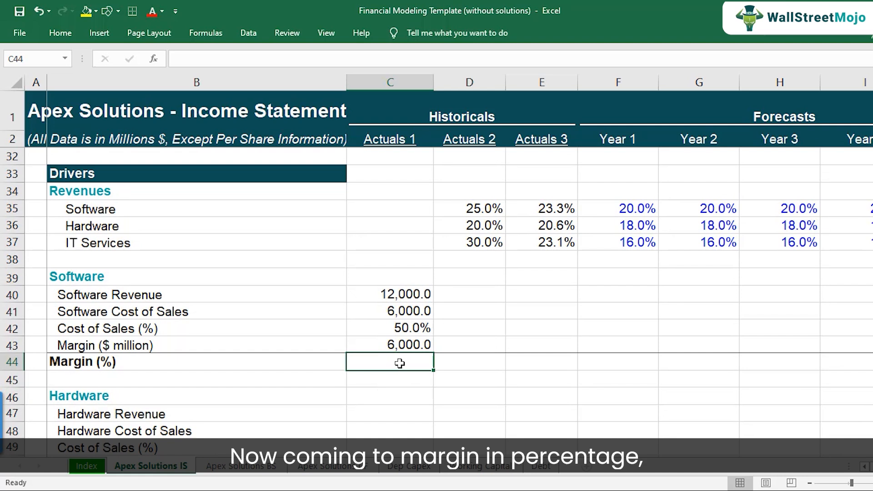
text(=)
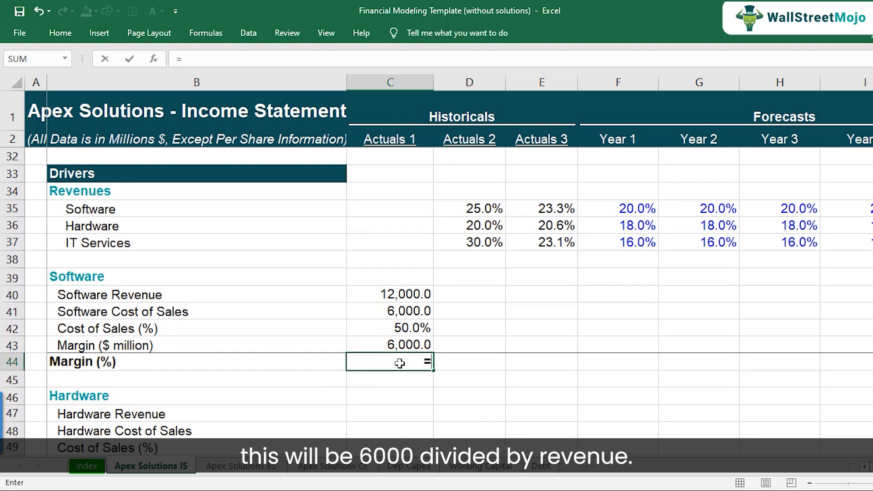
key(Up)
text(/)
key(Up)
key(Up)
key(Up)
key(Up)
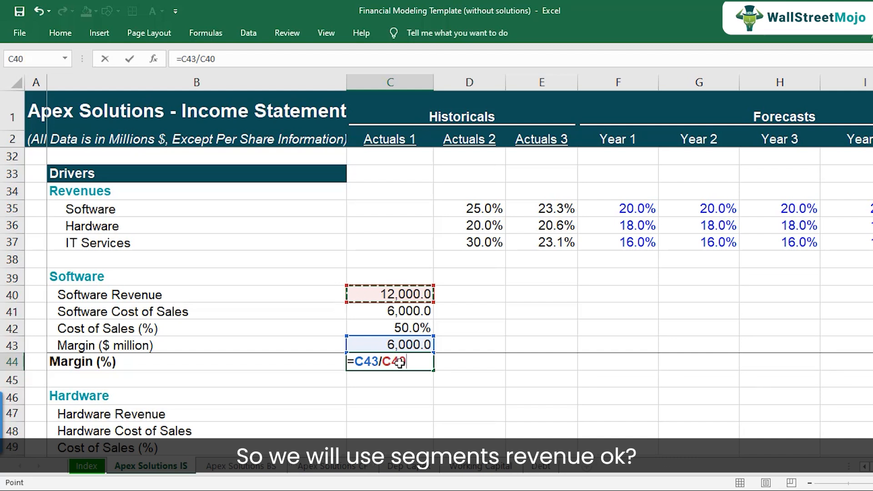
key(Return)
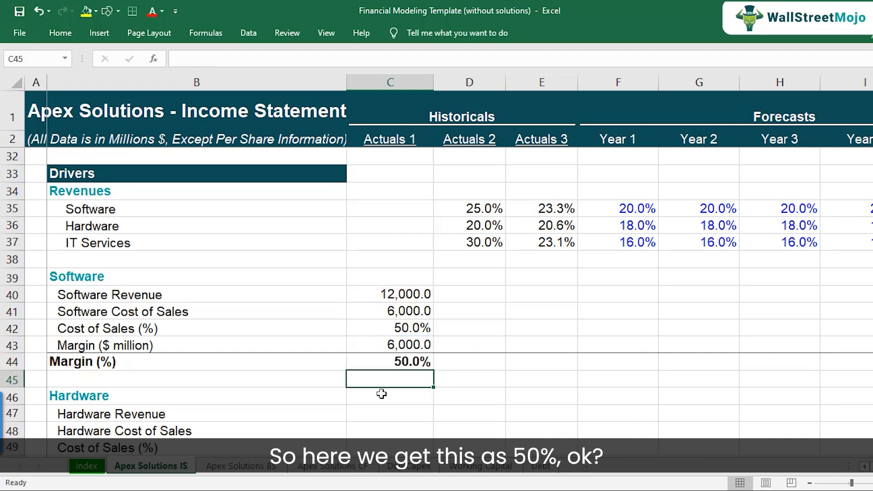
Step: Copy the Actuals 1 Software block formulas into the Actuals 2 and Actuals 3 columns
click(404, 361)
drag(397, 291, 391, 361)
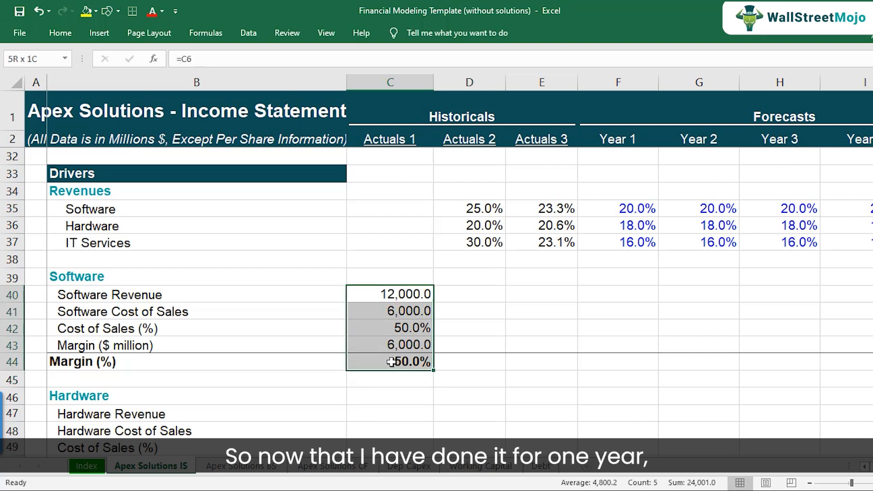
key(ctrl+c)
click(455, 295)
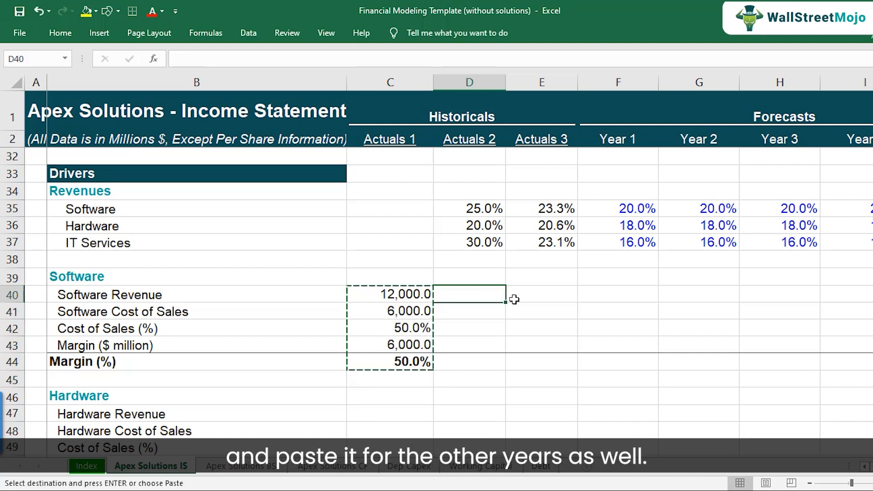
key(ctrl+v)
click(525, 294)
key(ctrl+v)
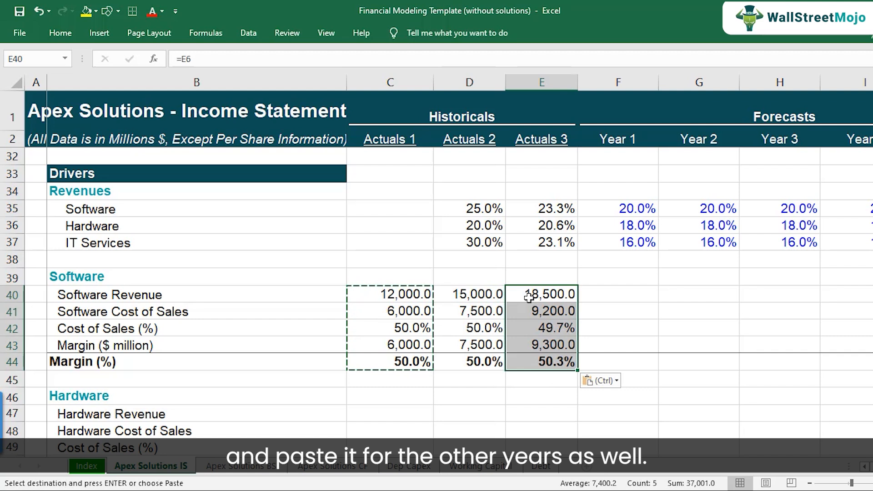
Step: Inspect the Cost of Sales (%) formulas across the historical columns
click(538, 324)
double_click(537, 324)
key(Escape)
click(399, 328)
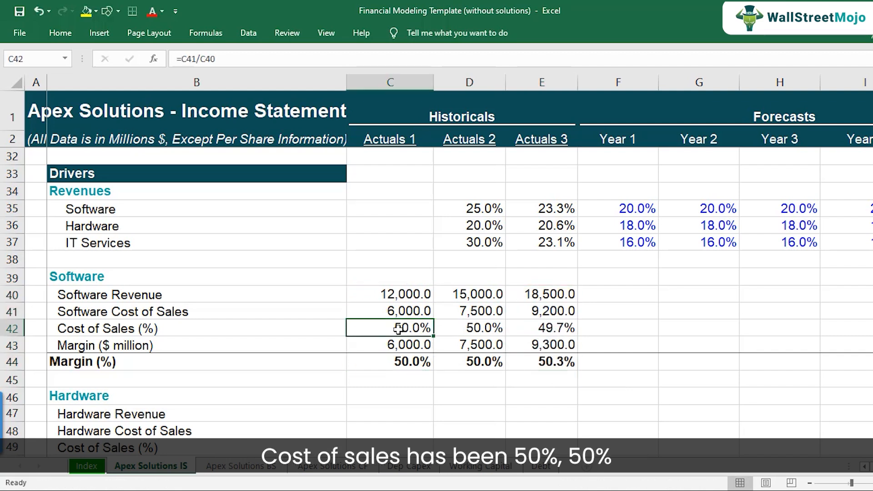
Step: Set the Year 1 software Cost of Sales (%) to 50% and copy it across the remaining forecast years
click(471, 326)
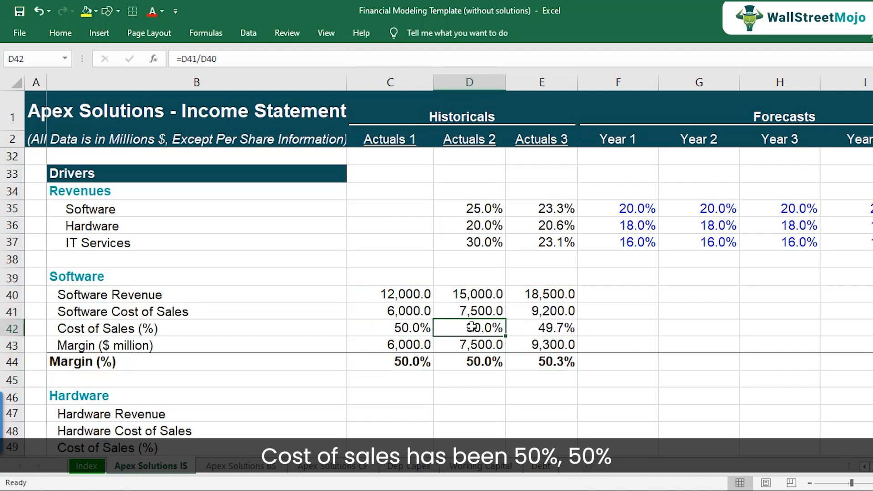
click(536, 327)
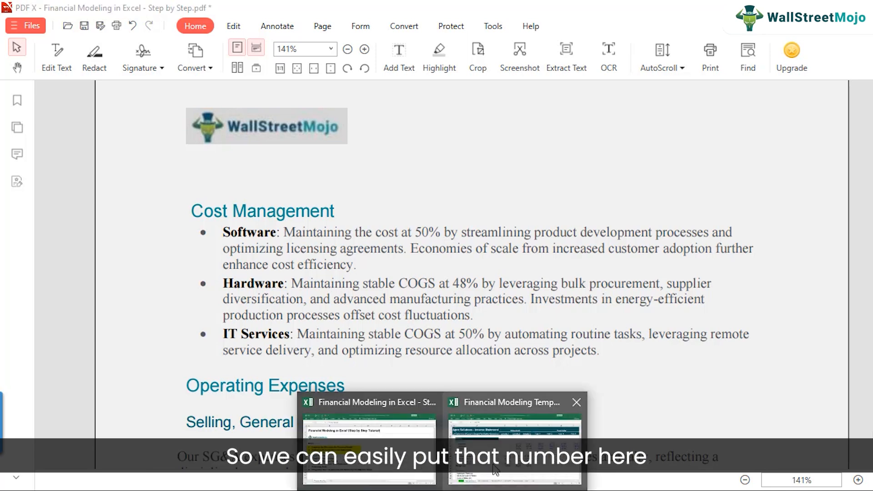
click(627, 436)
click(611, 328)
text(50)
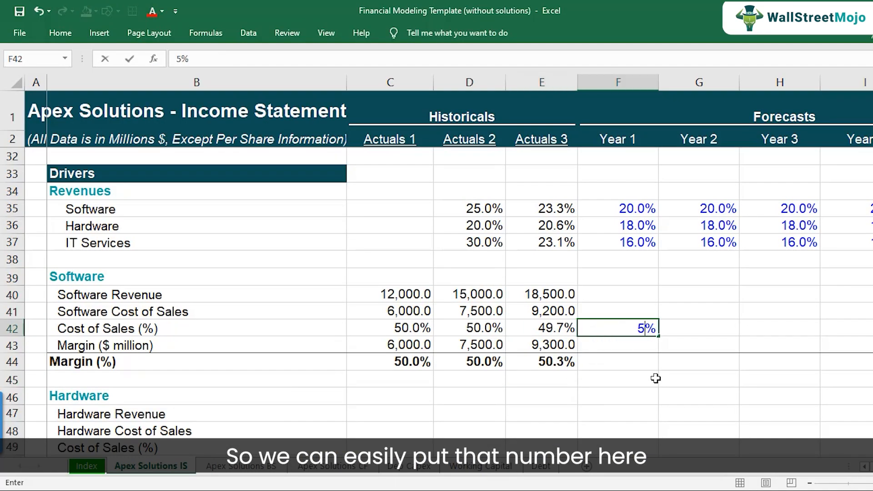
key(Tab)
key(Left)
key(ctrl+c)
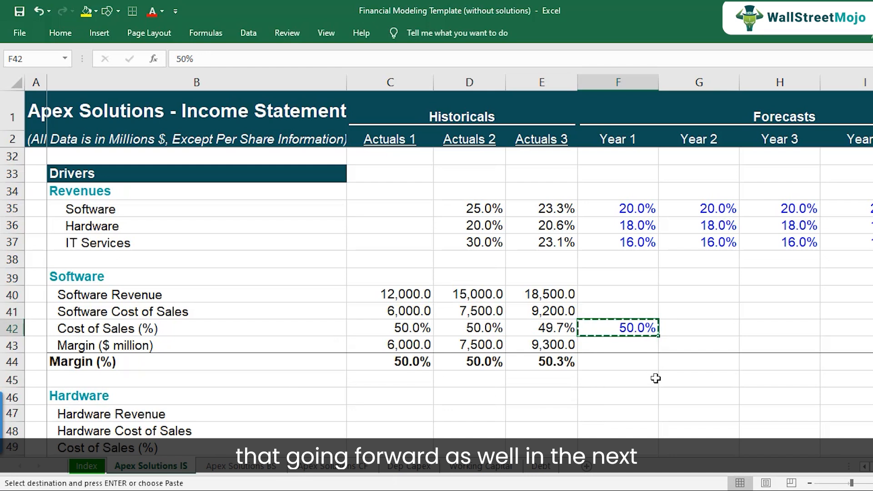
key(shift+Right)
key(shift+Right)
key(shift+Right)
key(shift+Right)
key(ctrl+v)
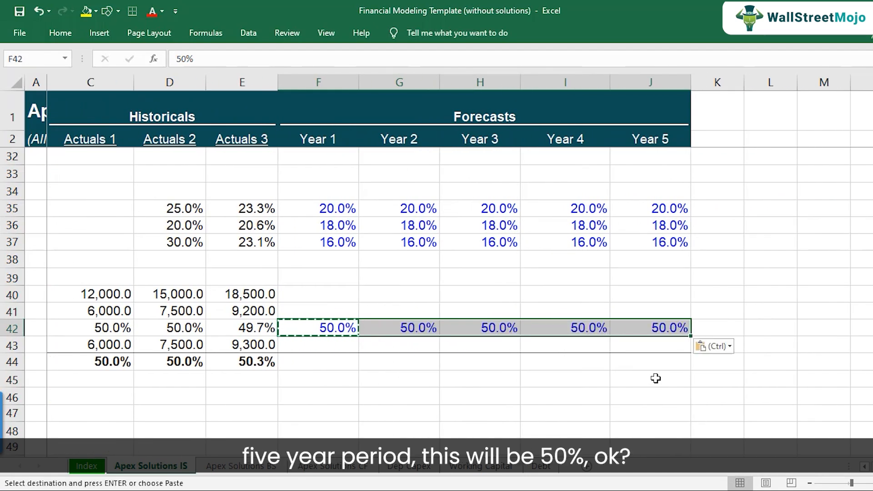
Step: Review the software revenue, cost of sales and Cost of Sales (%) rows for the Year 1 column
key(Left)
key(Left)
key(Left)
key(Left)
key(Left)
key(Right)
key(Right)
key(Right)
key(Right)
key(Right)
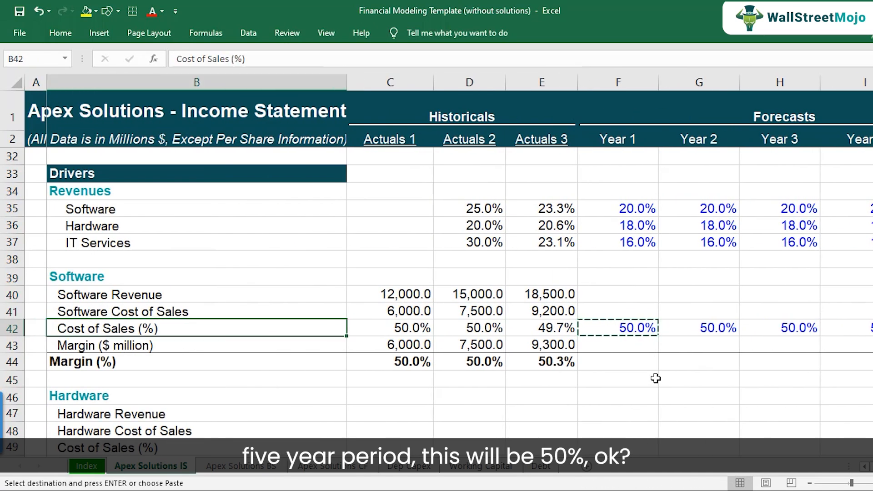
click(639, 331)
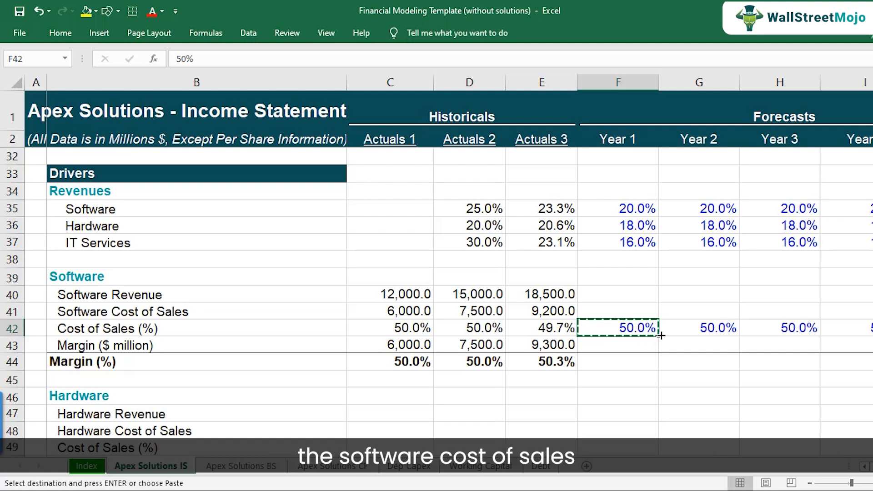
click(11, 311)
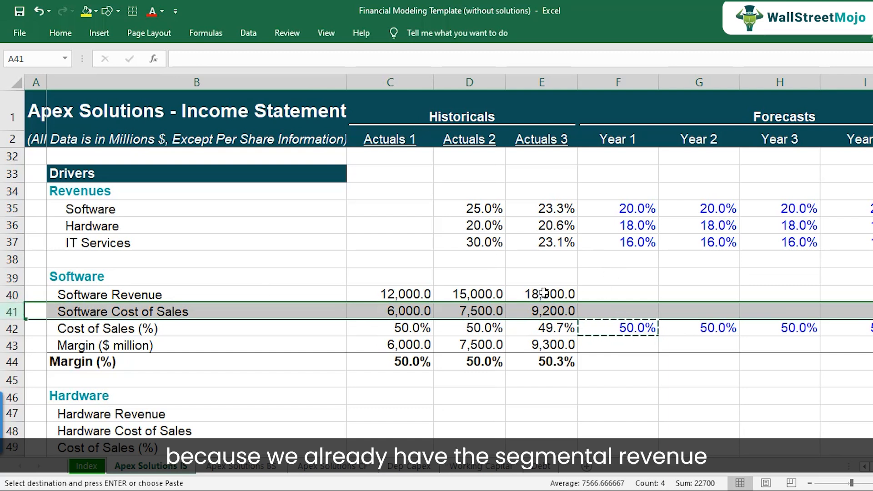
click(541, 294)
click(12, 295)
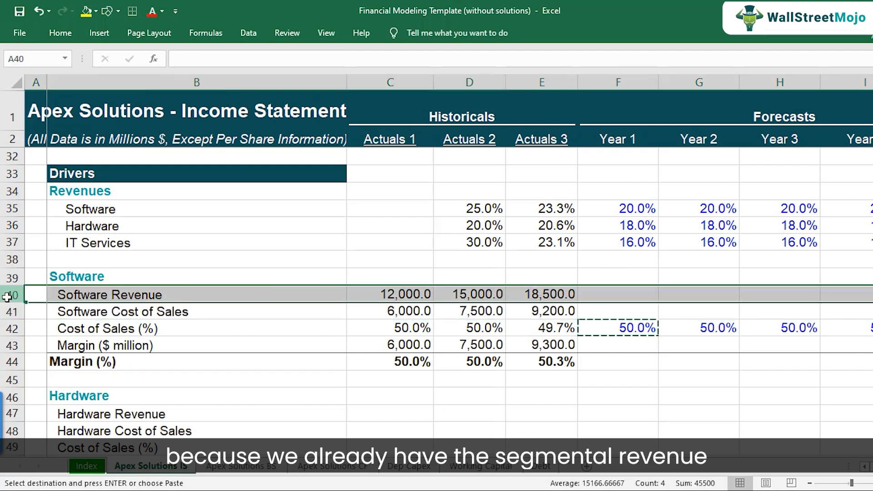
click(614, 294)
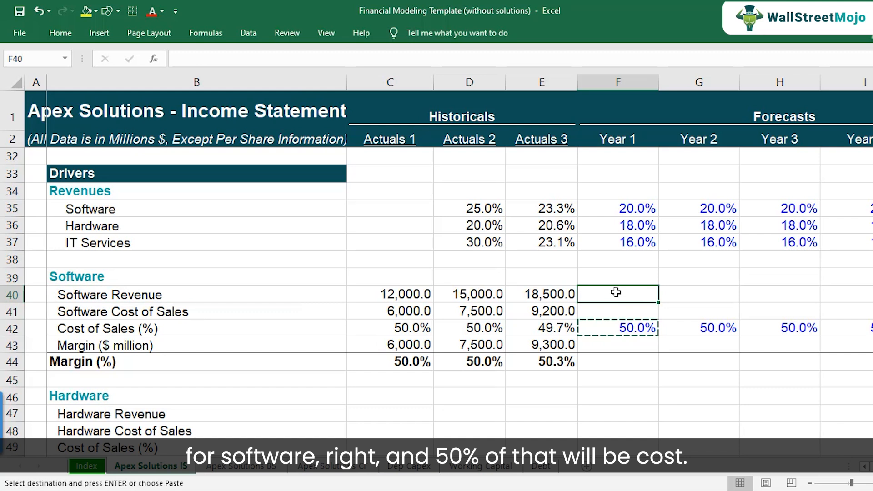
click(621, 330)
click(619, 311)
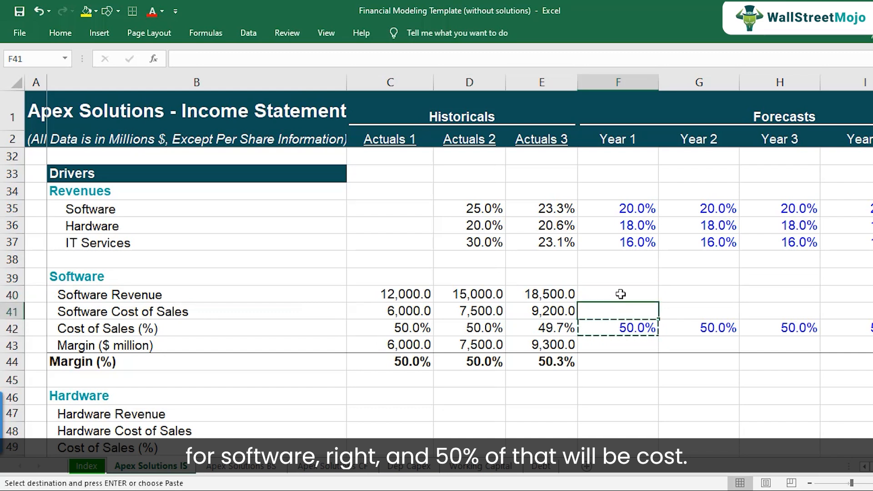
Step: Link Year 1 Software Revenue to the Year 1 software revenue in the income statement (=F6)
click(621, 294)
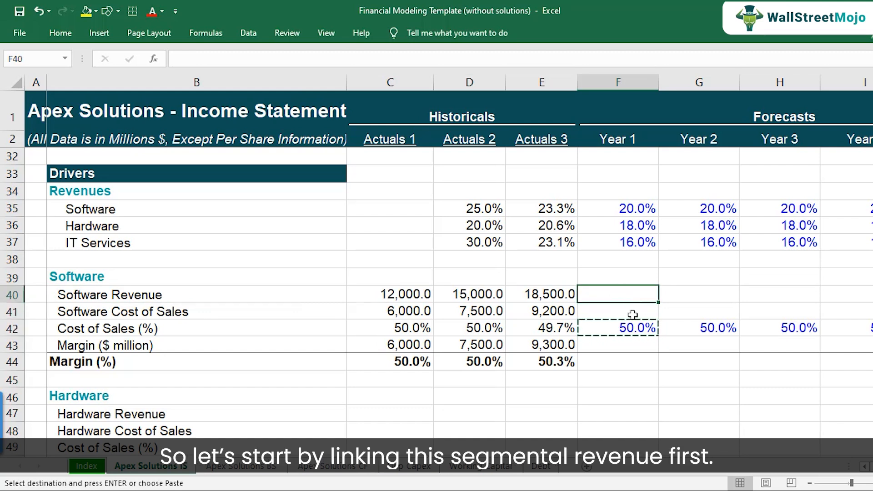
text(=)
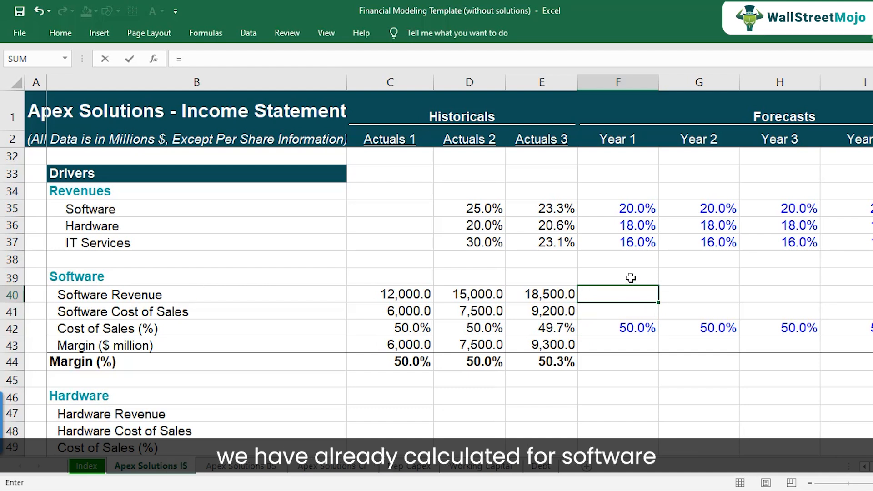
scroll(631, 274, up, 10)
click(630, 208)
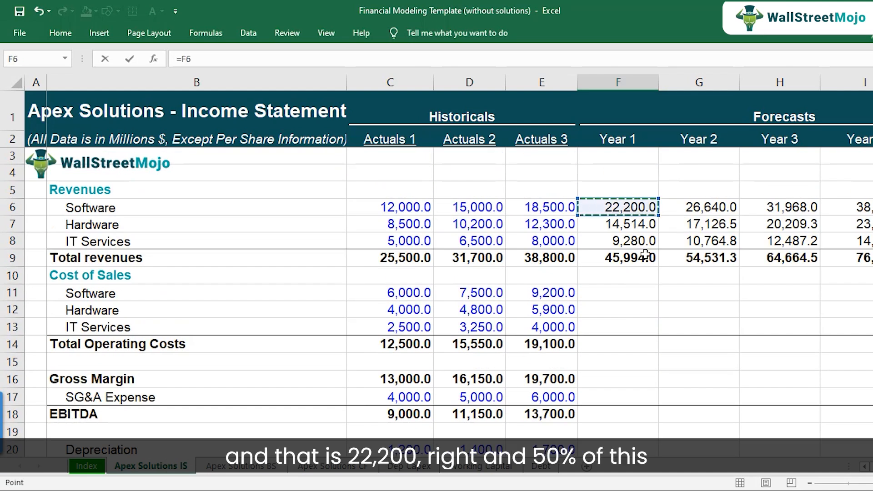
key(Return)
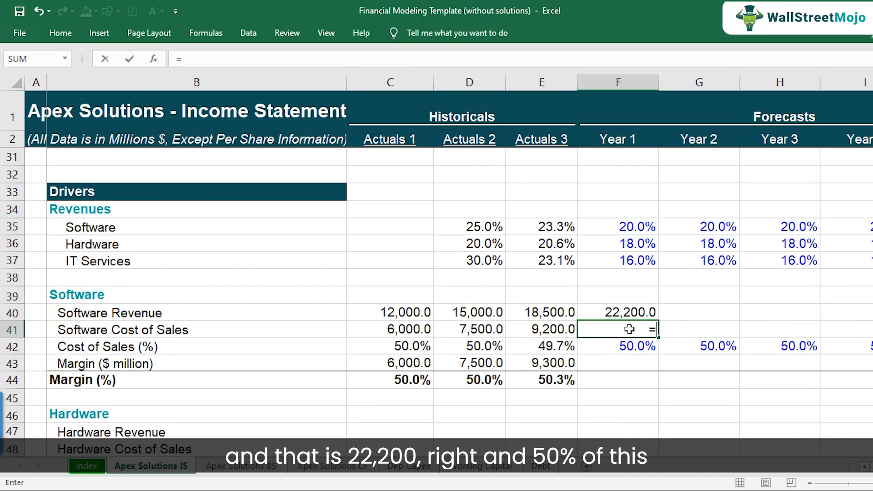
Step: Calculate Year 1 Software Cost of Sales as Cost of Sales (%) times software revenue (=F42*F40)
text(=)
key(Down)
text(*)
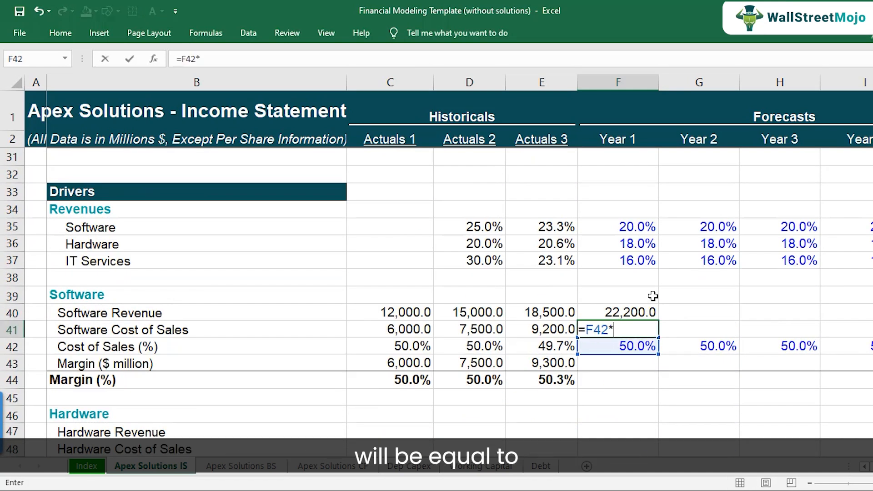
click(633, 311)
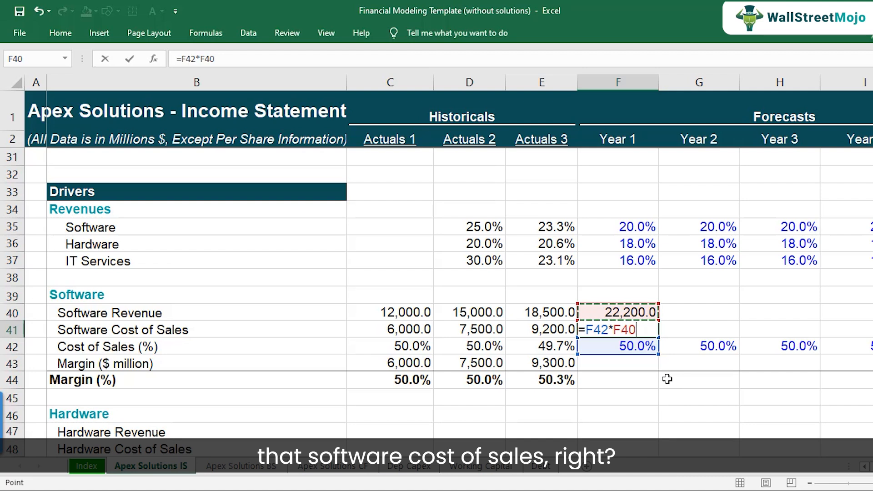
key(ctrl+Return)
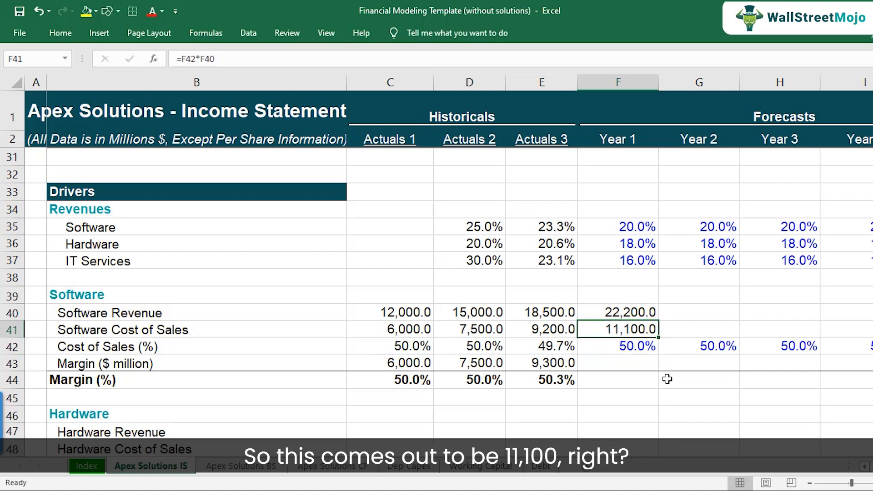
Step: Calculate Year 1 Margin ($ million) as software revenue minus software cost of sales (=F40-F41)
key(Down)
key(Down)
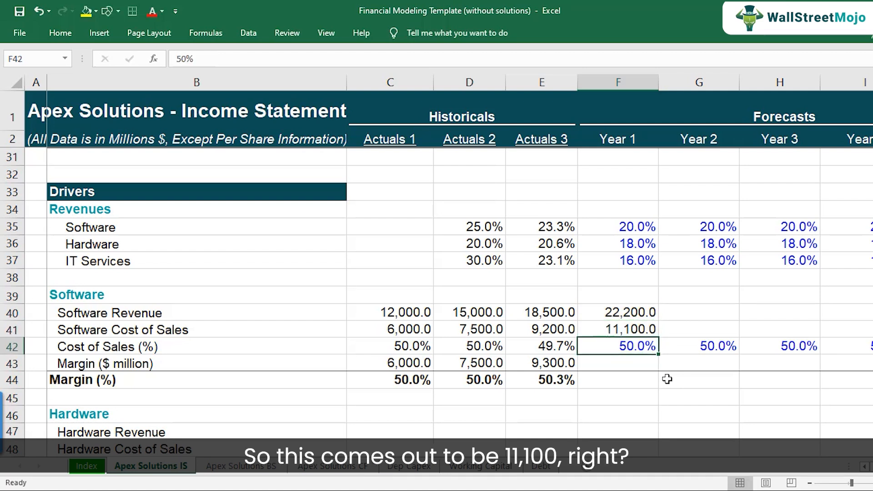
text(=)
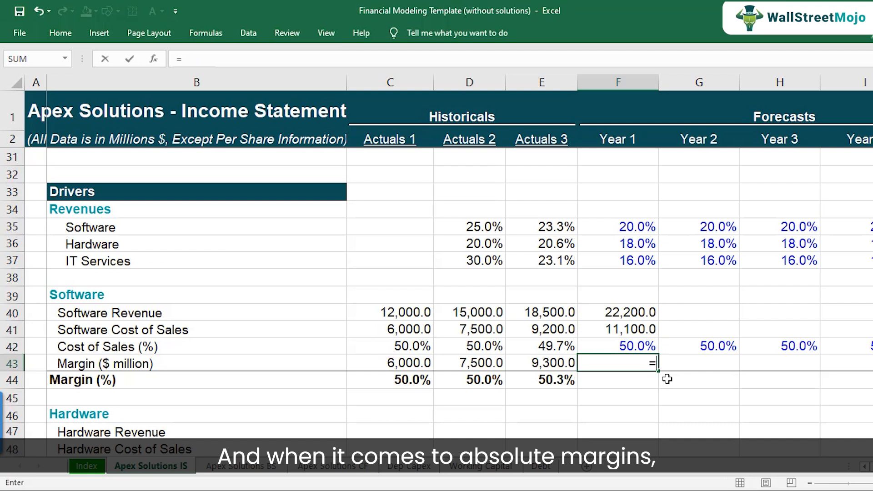
key(Up)
key(Up)
key(Up)
text(-)
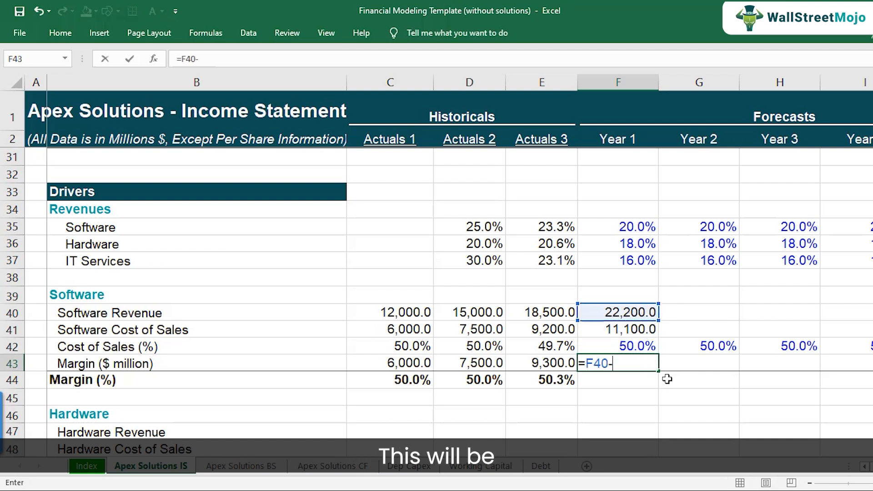
key(Up)
key(Up)
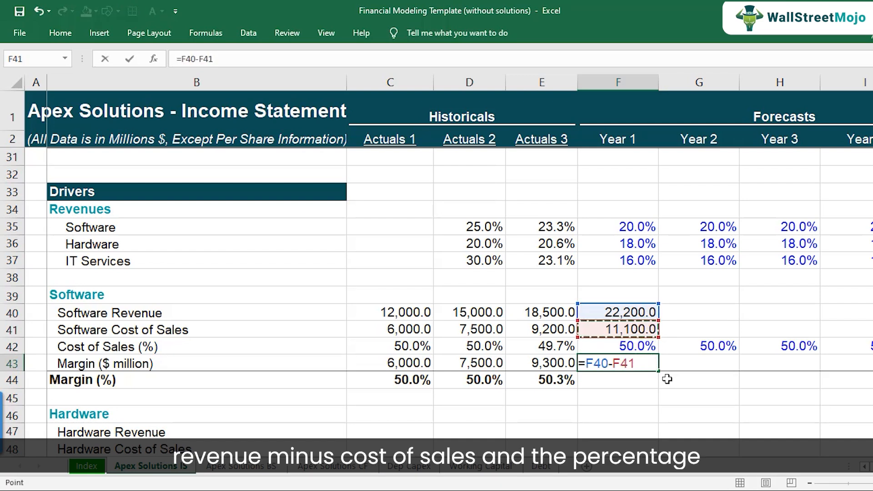
key(Return)
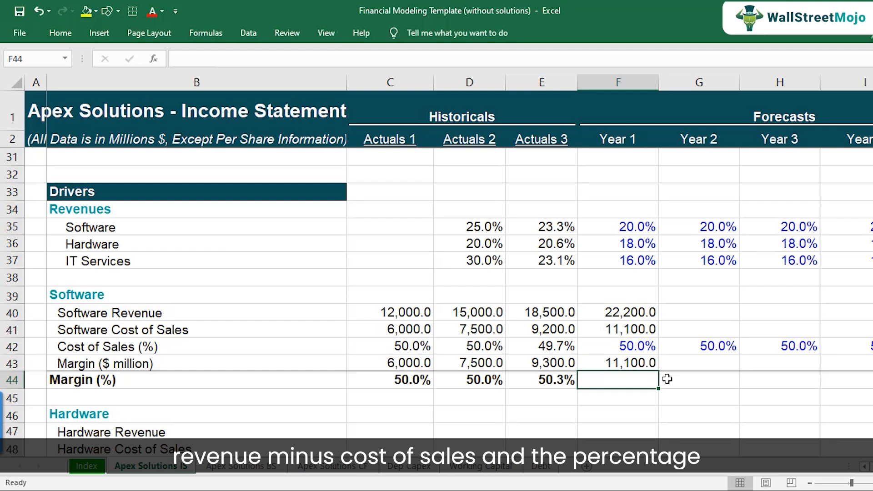
Step: Calculate Year 1 Margin (%) as margin divided by software revenue (=F43/F40)
text(=)
key(Up)
text(/)
key(Up)
key(Up)
key(Up)
key(Up)
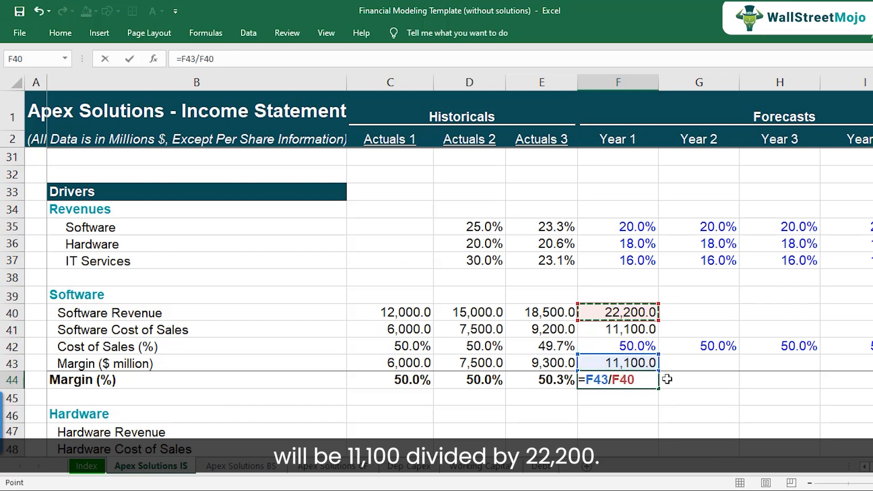
key(Return)
Step: Copy the Year 1 Software block formulas across the following forecast year columns
key(Up)
key(Up)
key(Up)
key(Up)
key(Up)
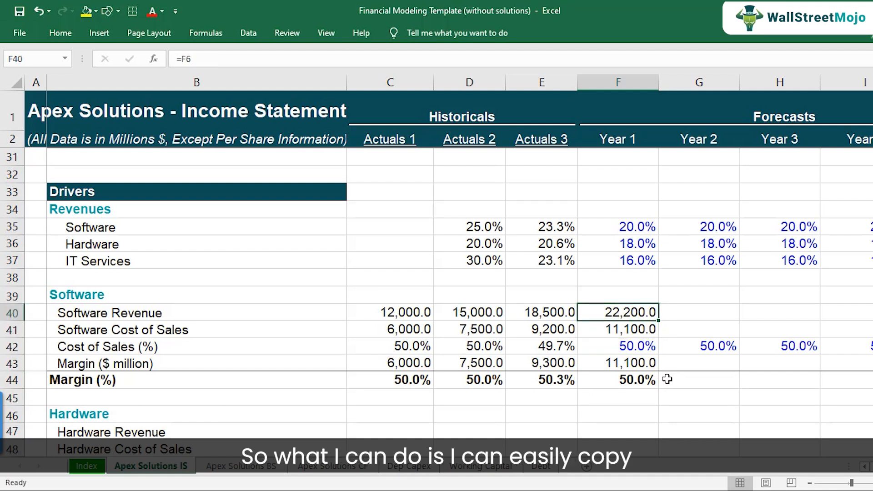
key(shift+Down)
key(shift+Down)
key(shift+Down)
key(shift+Down)
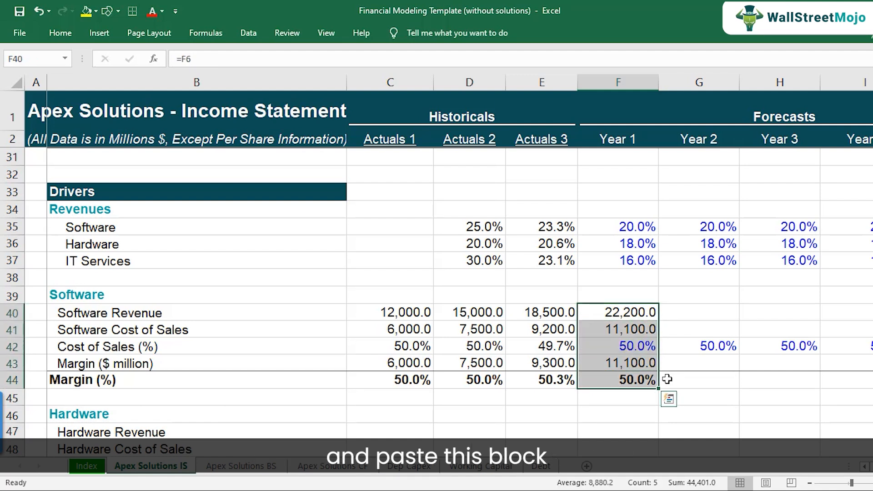
key(ctrl+c)
key(shift+Right)
key(shift+Right)
key(shift+Right)
key(shift+Right)
key(ctrl+v)
key(Left)
key(Left)
key(Left)
key(Left)
key(Left)
key(Down)
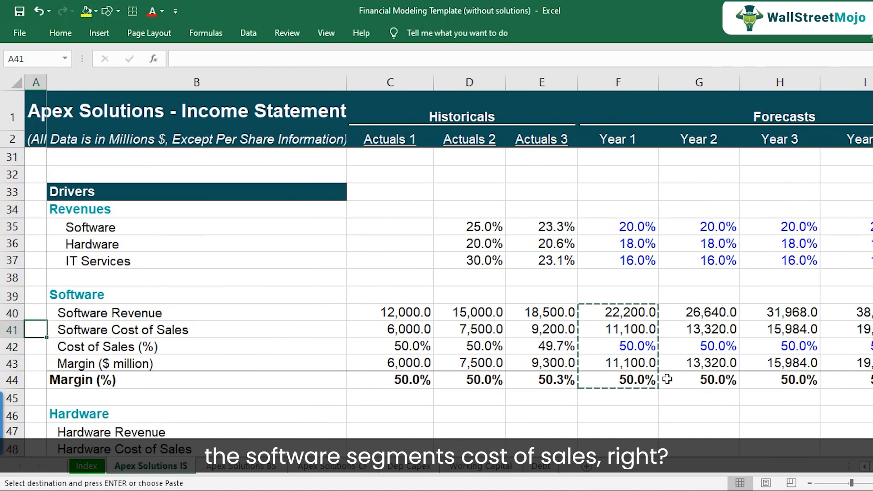
key(shift+space)
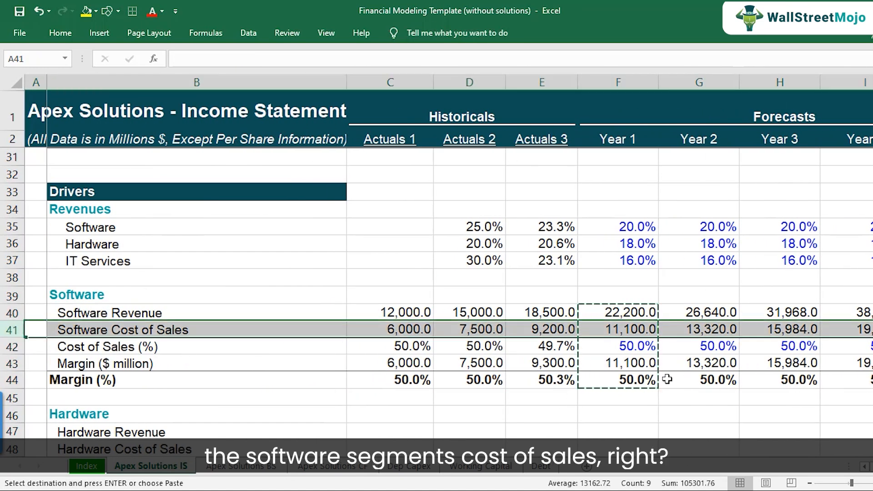
key(Escape)
key(Down)
key(Right)
key(Up)
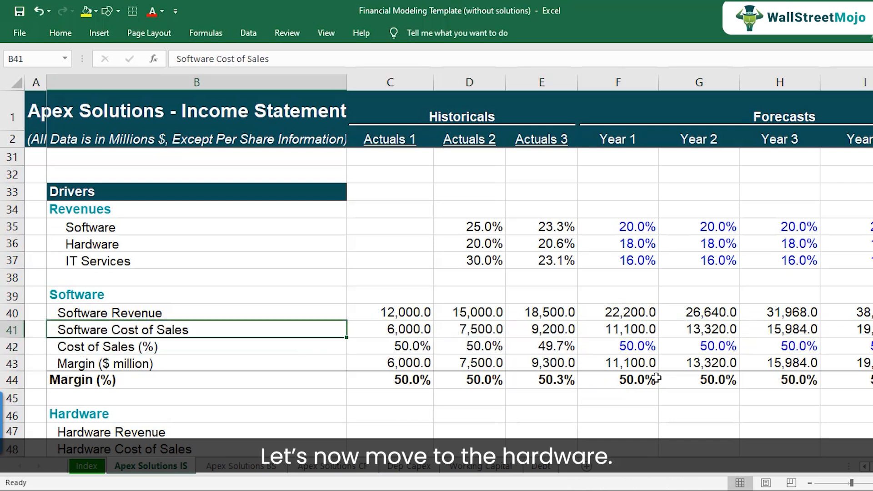
Step: Link Actuals 1 Hardware Revenue to the Actuals 1 hardware revenue in the income statement (=C7)
scroll(656, 379, down, 2)
click(221, 331)
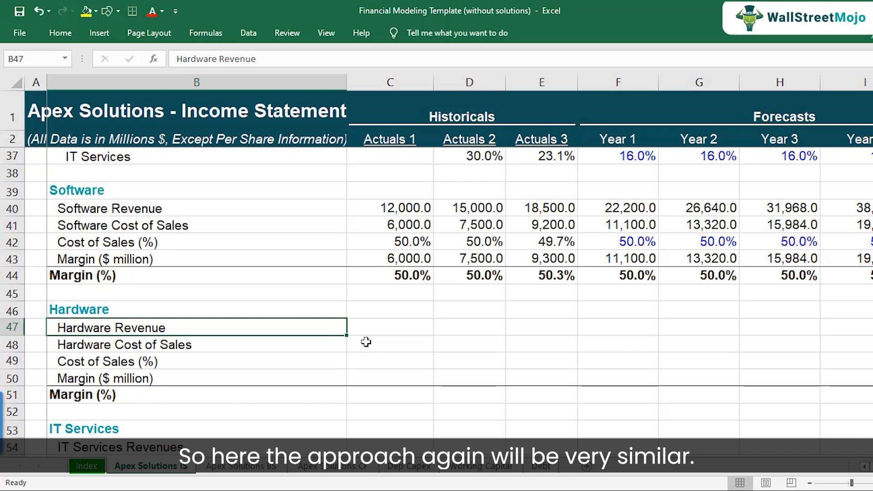
key(Right)
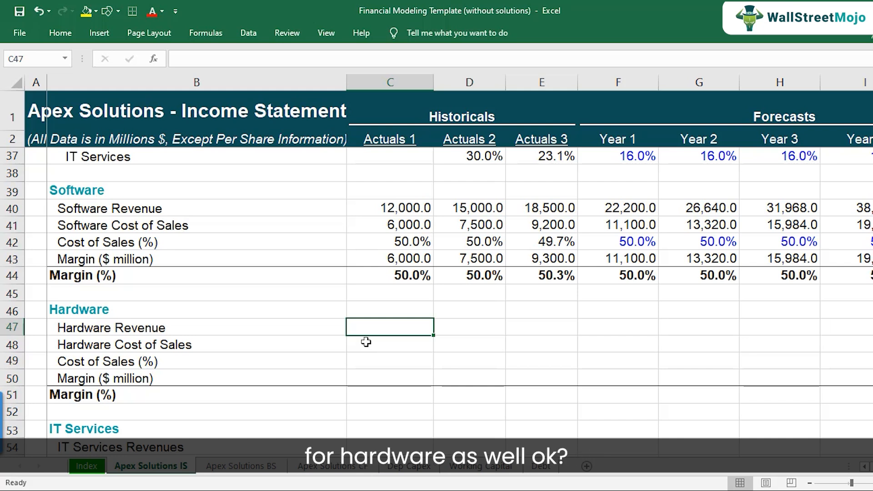
text(=)
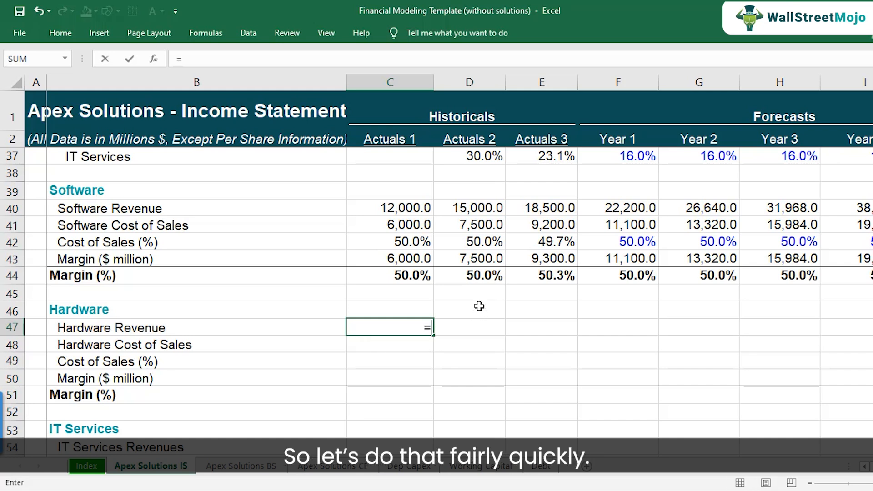
scroll(394, 345, up, 11)
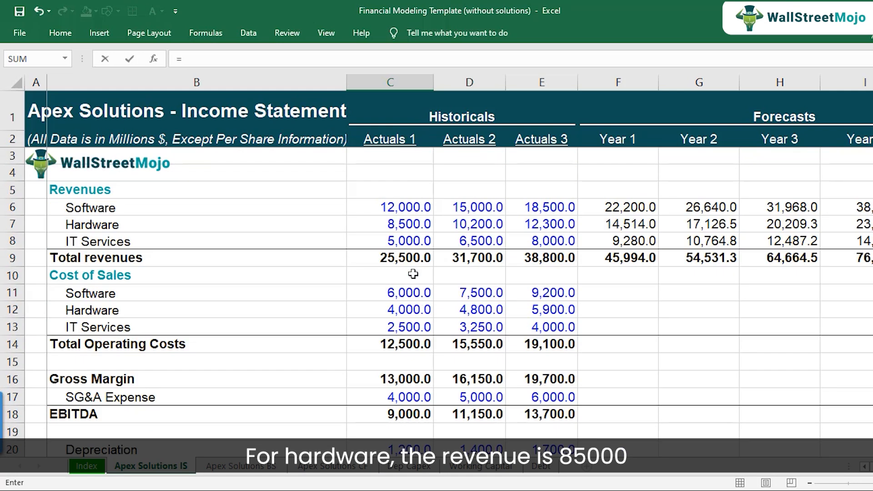
click(408, 222)
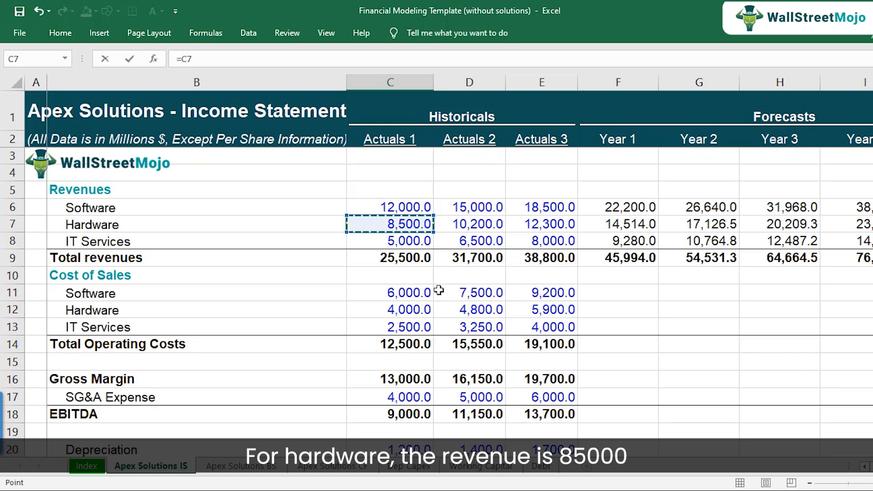
key(Return)
scroll(438, 290, down, 1)
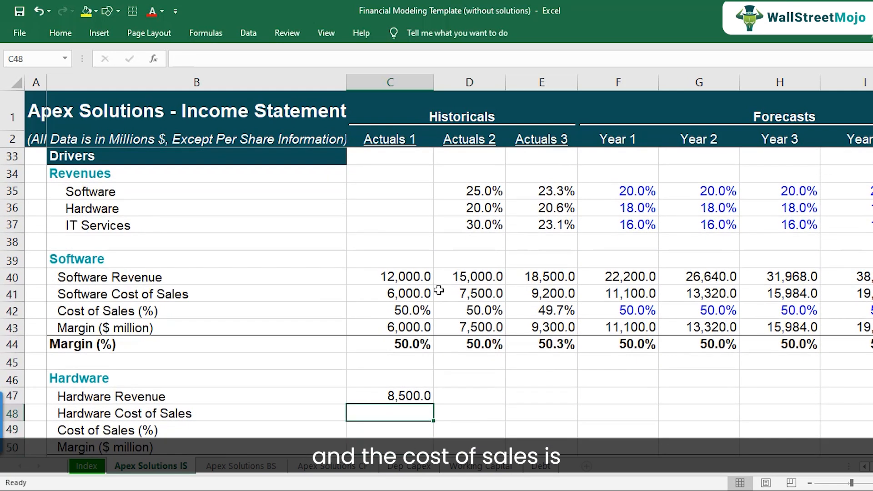
Step: Link Actuals 1 Hardware Cost of Sales to the Actuals 1 hardware cost of sales in the income statement (=C12)
text(=)
scroll(438, 289, up, 10)
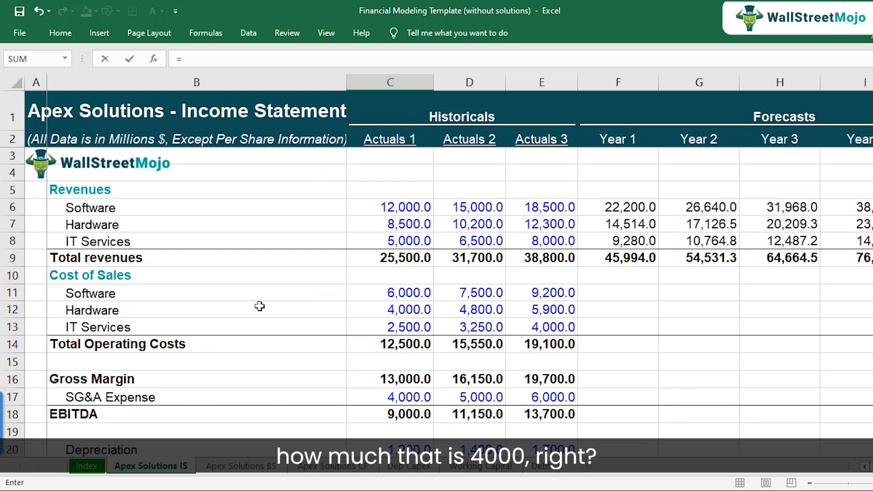
click(402, 306)
scroll(470, 353, down, 10)
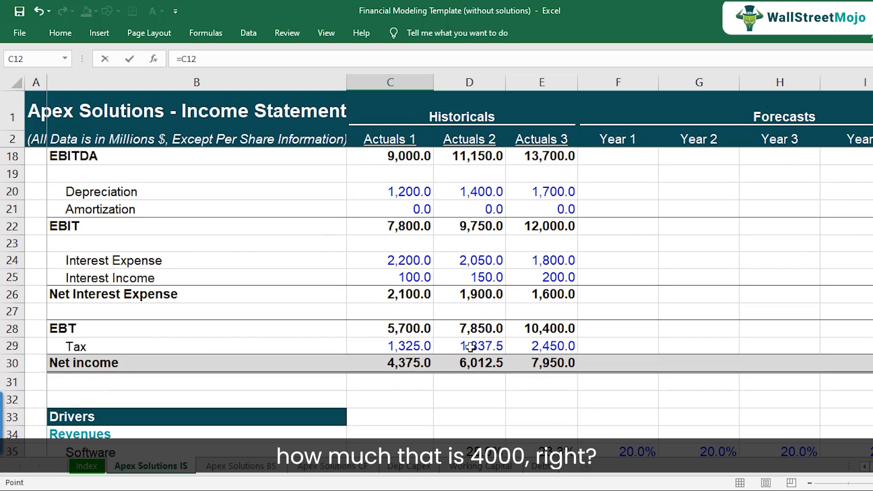
key(Return)
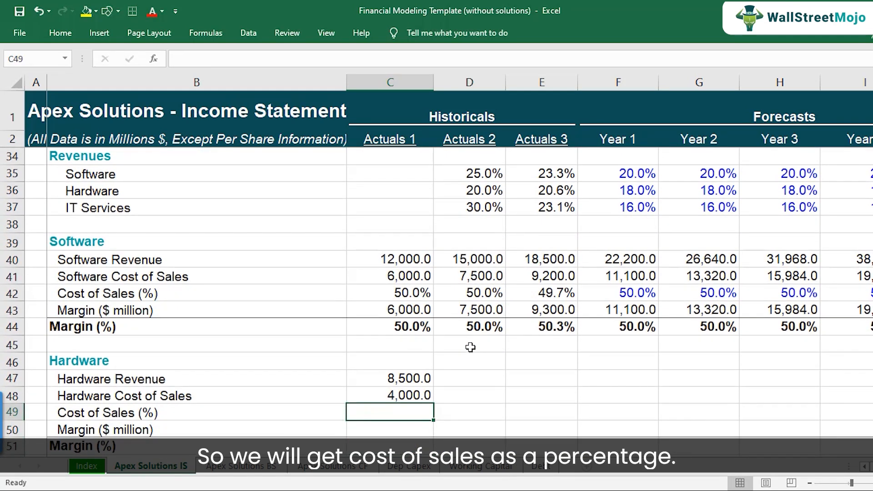
Step: Calculate Actuals 1 hardware Cost of Sales (%) as cost of sales divided by revenue (=C48/C47)
text(=)
key(Up)
text(/)
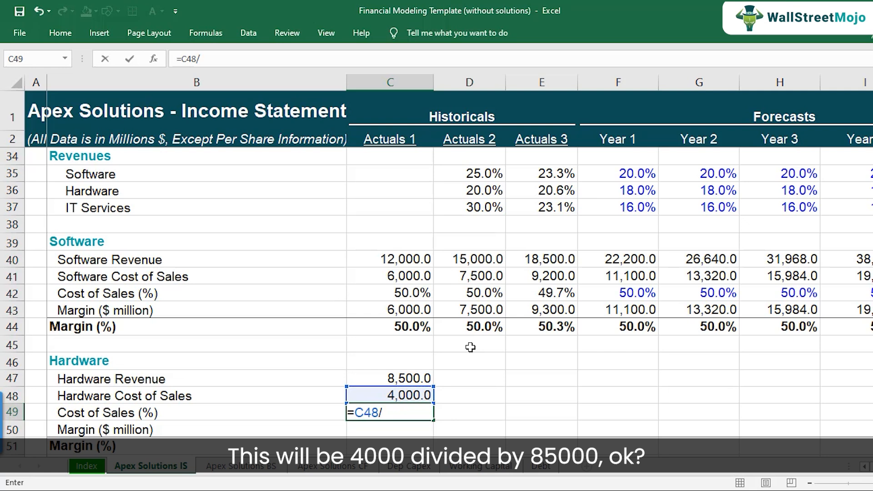
key(Up)
key(Up)
key(Return)
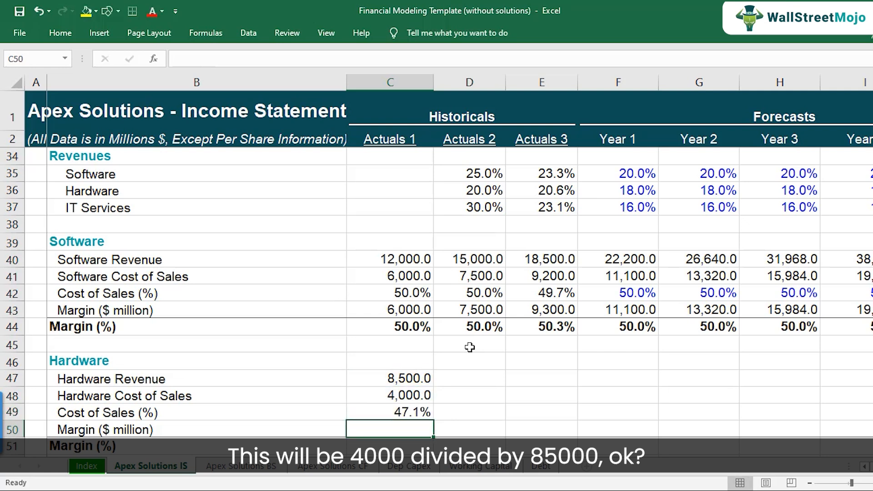
Step: Calculate Actuals 1 hardware Margin ($ million) as revenue minus cost of sales (=C47-C48)
scroll(470, 347, down, 2)
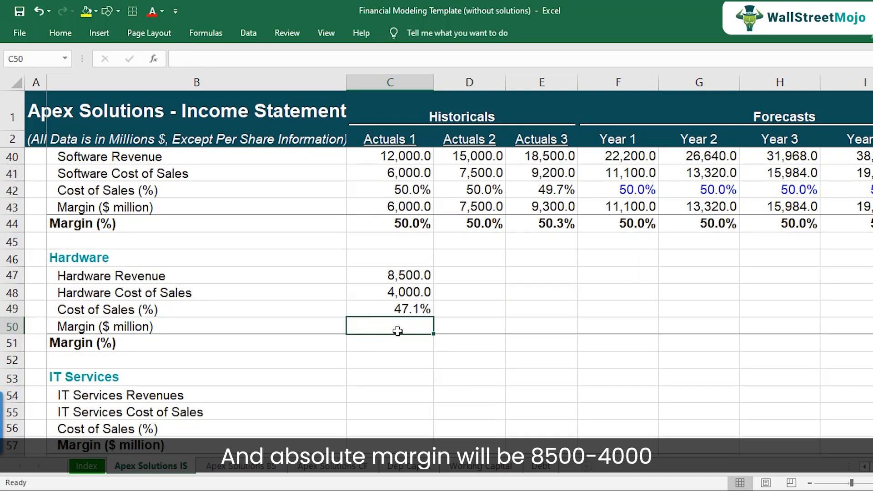
text(=)
key(Up)
key(Up)
key(Up)
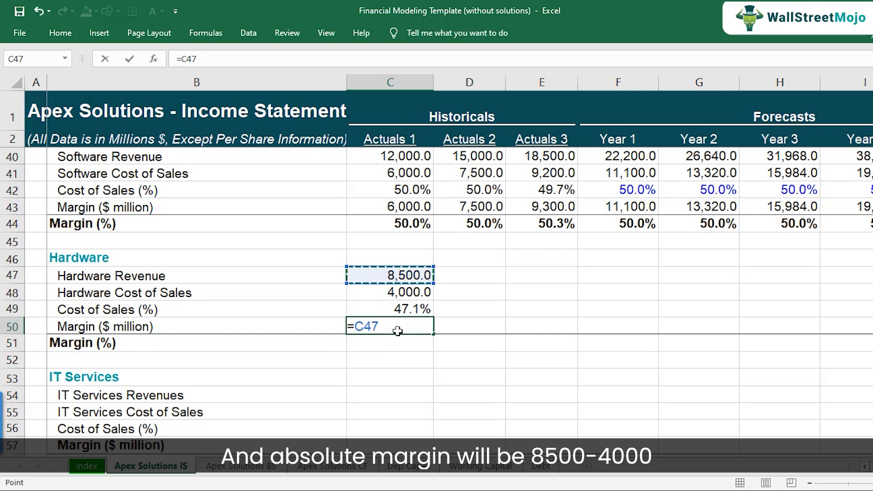
text(-)
key(Up)
key(Up)
key(Return)
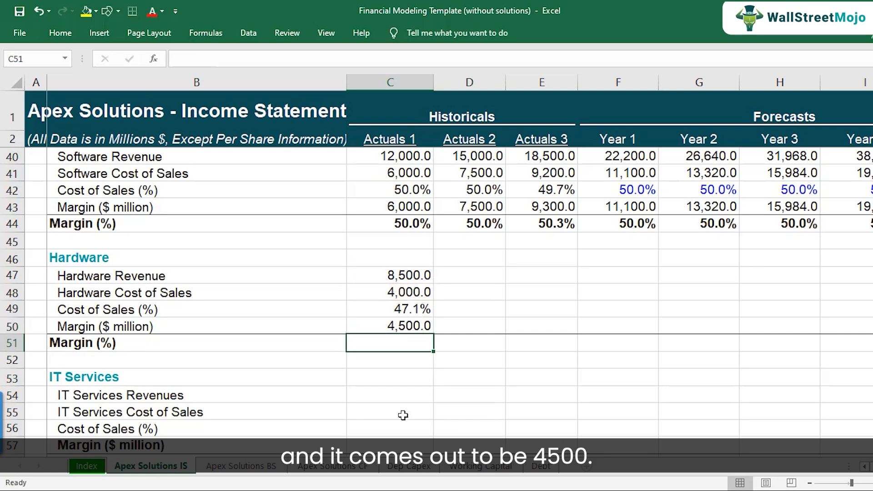
Step: Calculate Actuals 1 hardware Margin (%) as margin divided by hardware revenue (=C50/C47)
text(=)
key(Up)
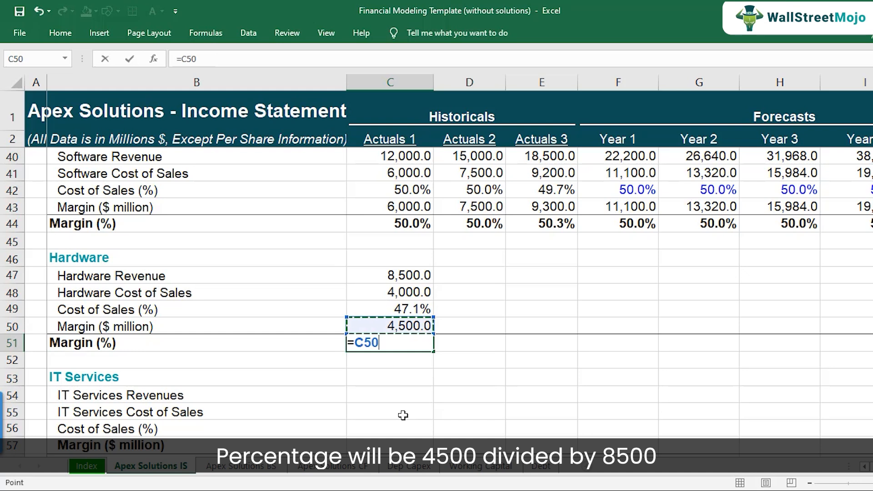
text(/)
key(Up)
key(Up)
key(Up)
key(Up)
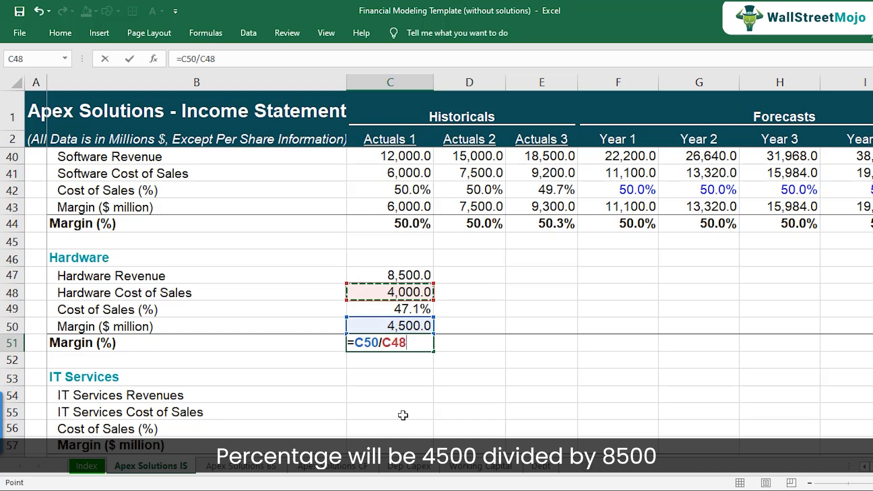
key(Return)
Step: Copy the Actuals 1 Hardware block formulas into the Actuals 2 and Actuals 3 columns
key(Up)
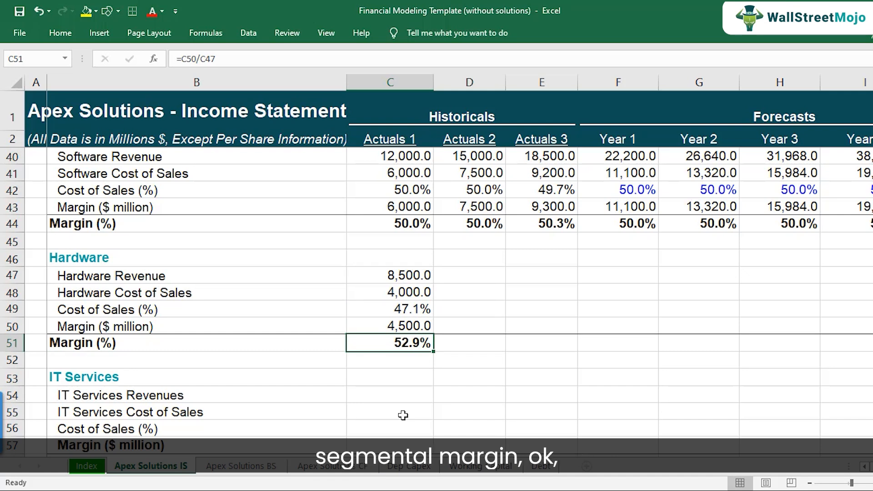
key(Up)
key(Up)
key(Up)
key(Up)
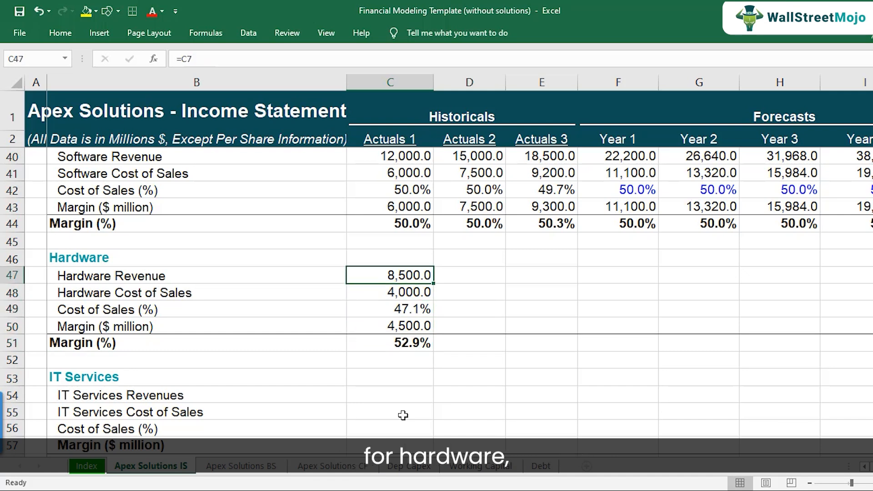
key(shift+Down)
key(shift+Down)
key(shift+Down)
key(shift+Down)
key(ctrl+c)
key(Right)
key(ctrl+v)
key(Right)
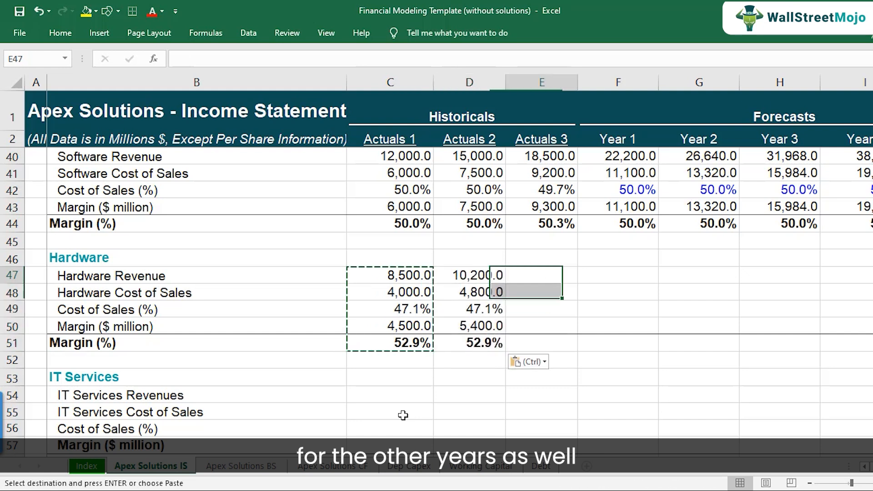
key(ctrl+v)
key(Down)
key(Down)
key(F2)
key(Escape)
key(Left)
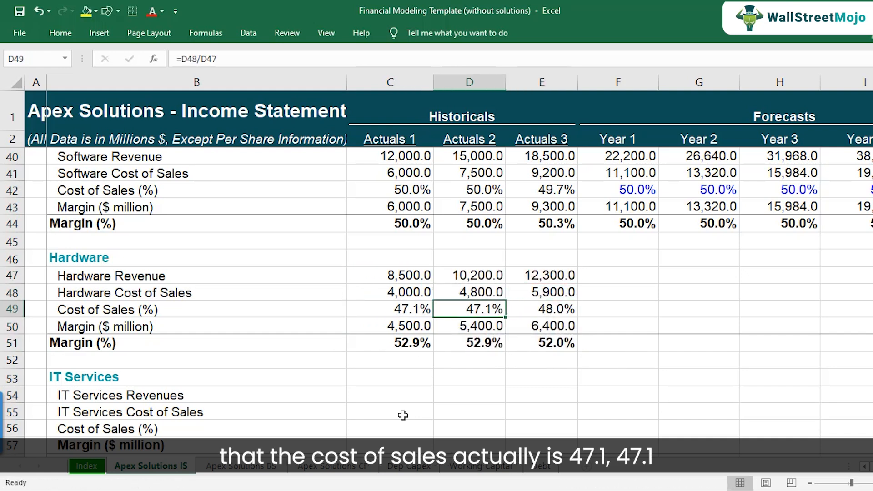
key(Left)
key(shift+Right)
key(shift+Right)
key(ctrl+b)
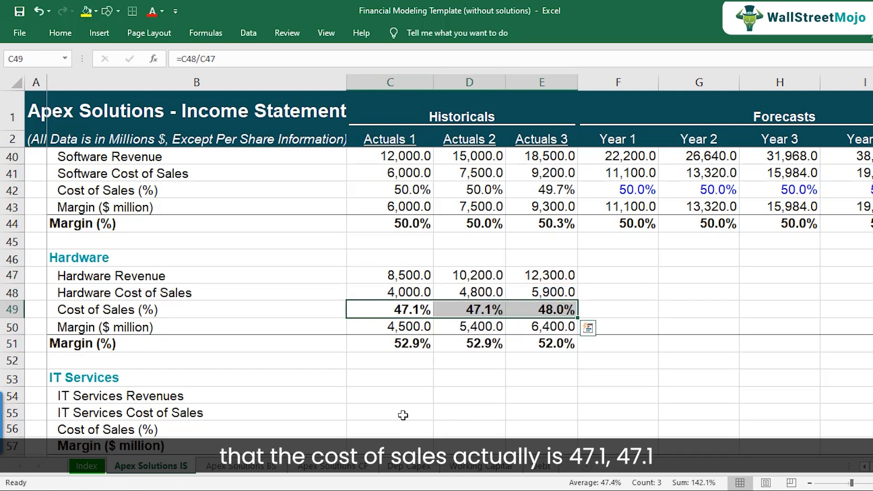
key(ctrl+b)
key(ctrl+b)
key(ctrl+b)
key(ctrl+b)
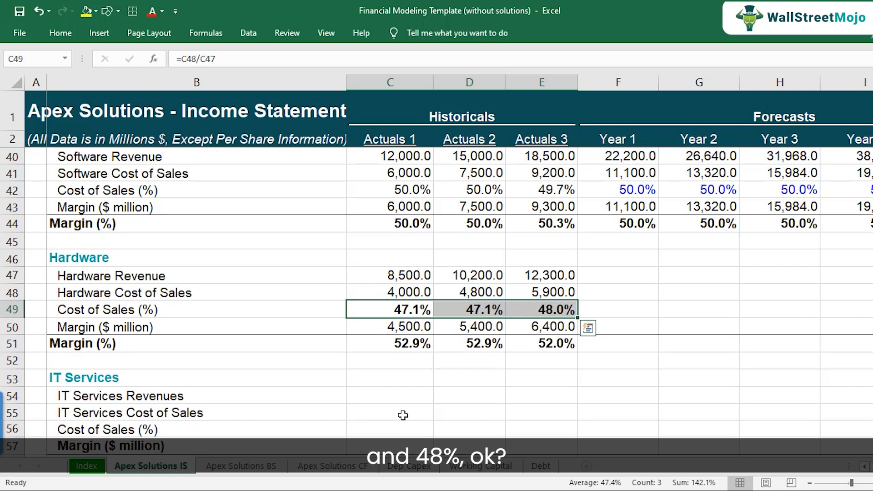
key(ctrl+b)
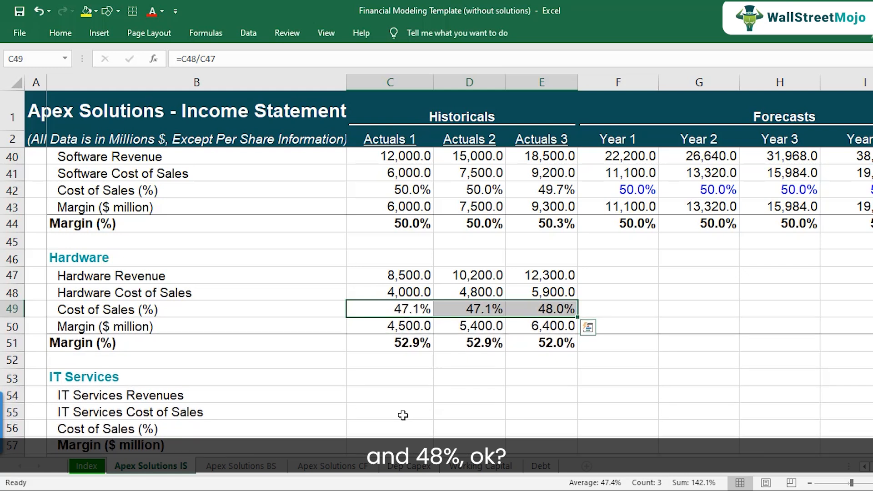
Step: Switch to the Step by Step PDF and highlight the hardware COGS target of 48%, then return to the workbook
click(336, 490)
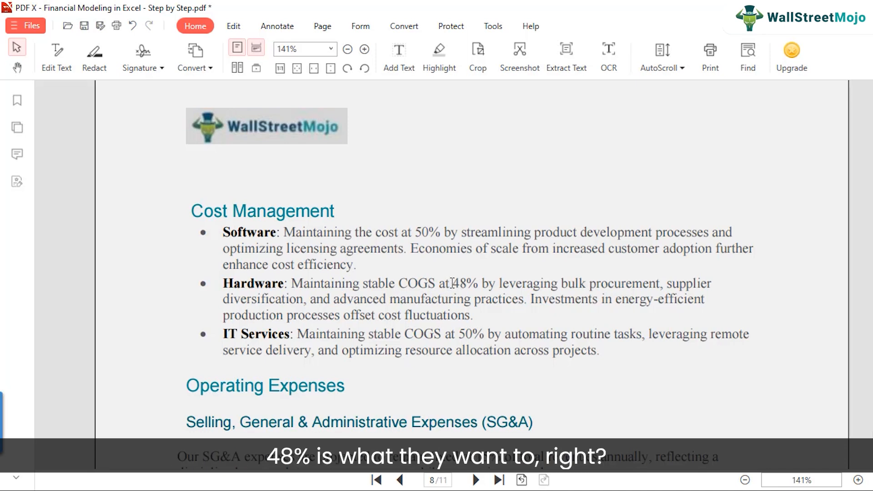
click(541, 323)
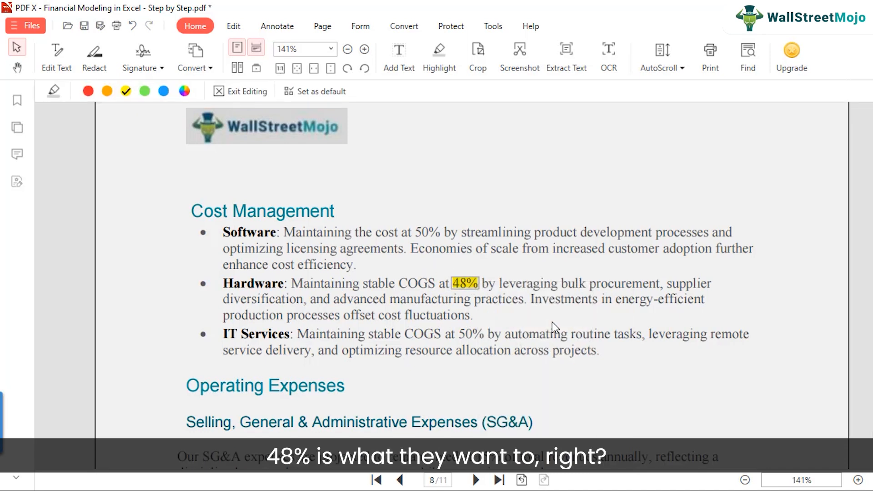
click(438, 362)
click(442, 490)
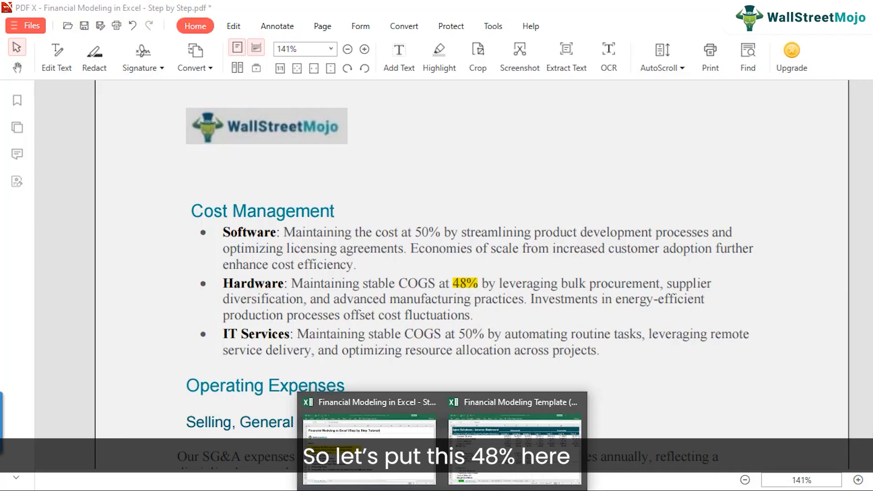
click(514, 448)
Step: Set hardware Cost of Sales (%) to 48% for Year 1 and copy it across Years 2 to 5
click(616, 306)
text(48)
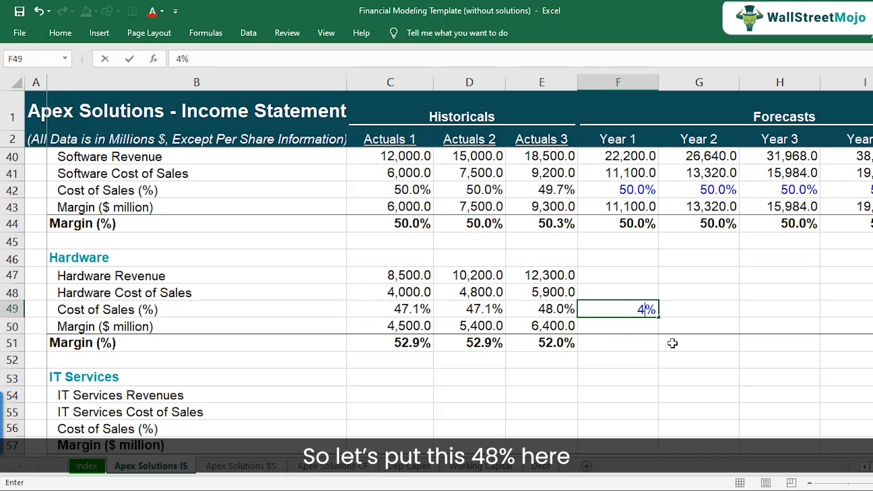
key(ctrl+Return)
key(ctrl+c)
key(shift+Right)
key(shift+Right)
key(shift+Right)
key(shift+Right)
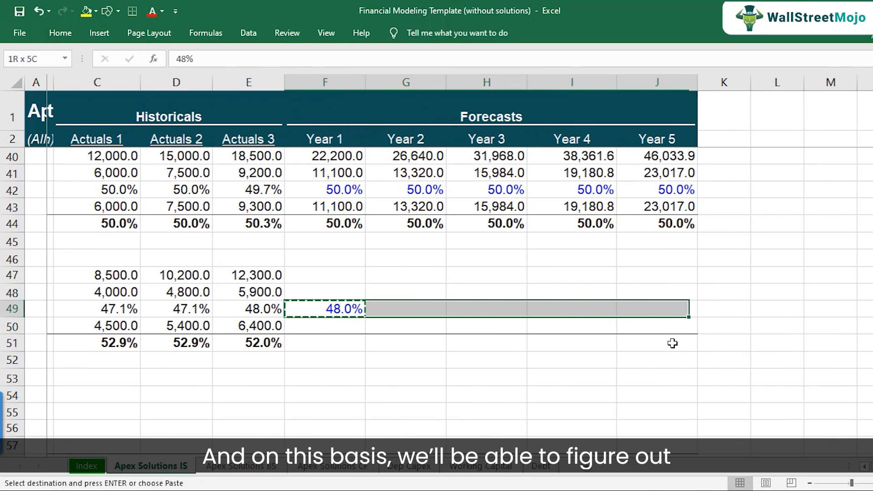
key(ctrl+v)
Step: Link Year 1 Hardware Revenue to the Year 1 hardware revenue in the income statement (=F7)
key(Left)
key(Left)
key(Left)
key(Left)
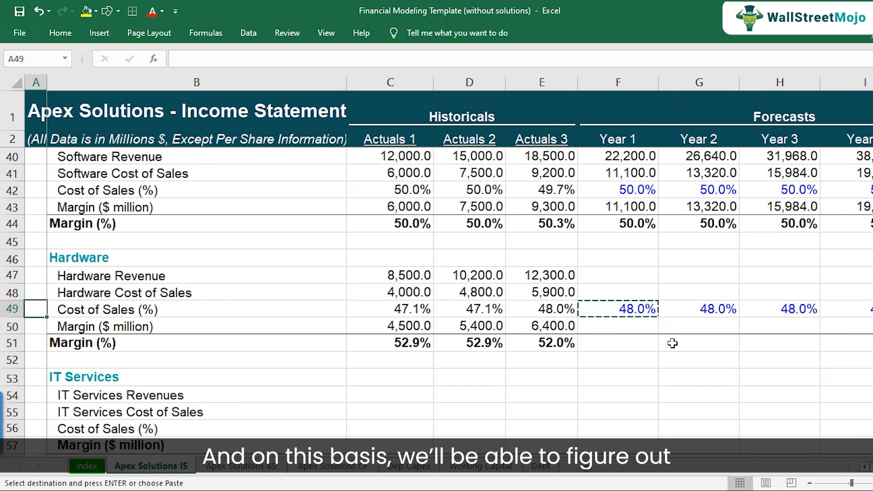
key(Up)
key(shift+space)
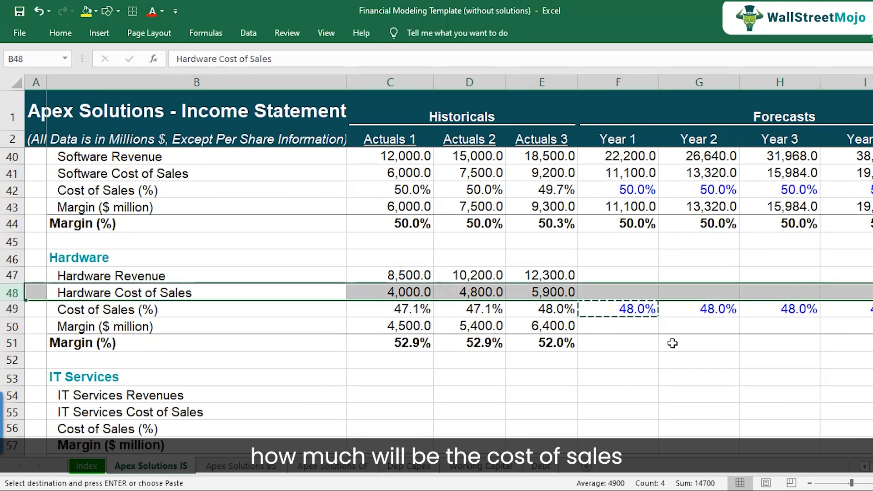
key(Up)
key(Right)
key(Right)
key(Right)
key(Right)
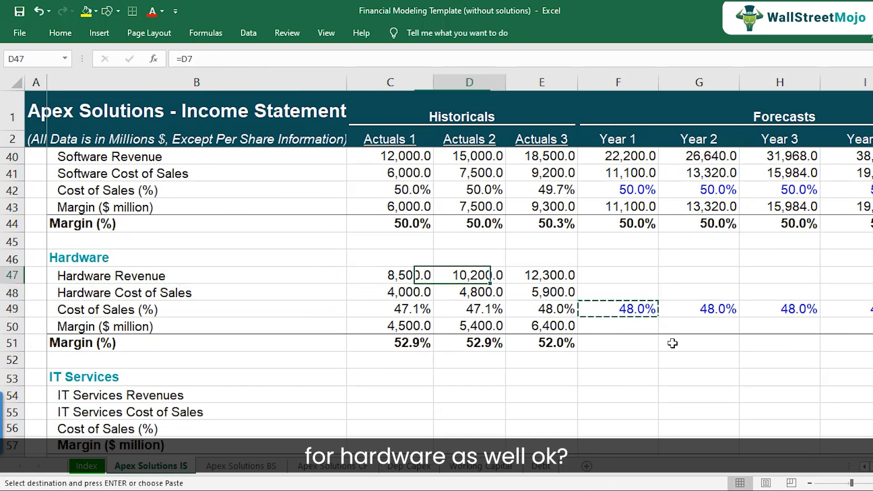
text(=)
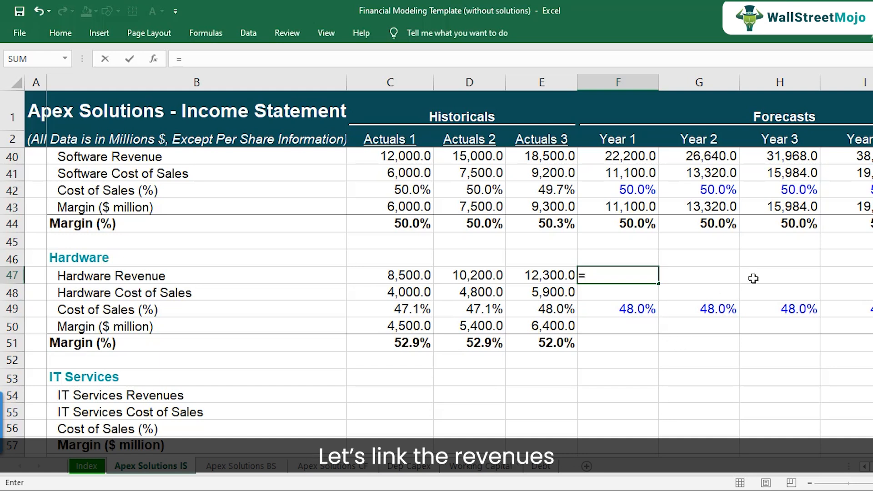
scroll(627, 276, up, 11)
scroll(636, 253, up, 2)
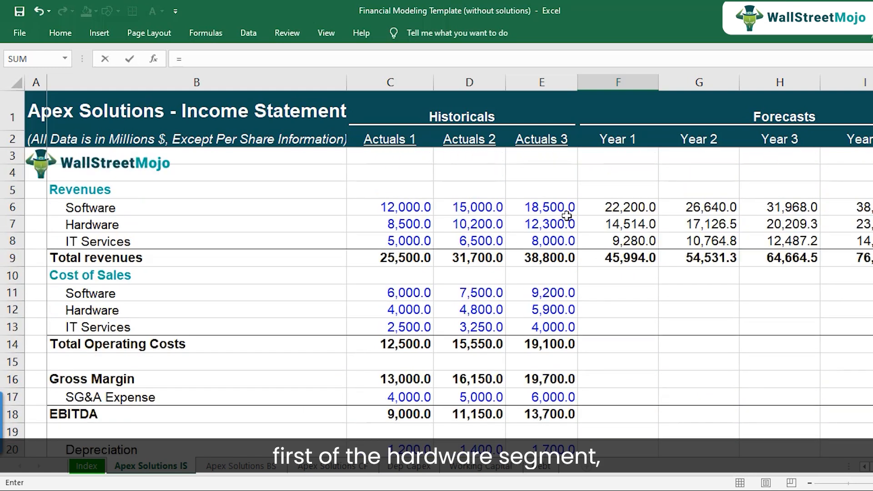
click(627, 221)
key(Return)
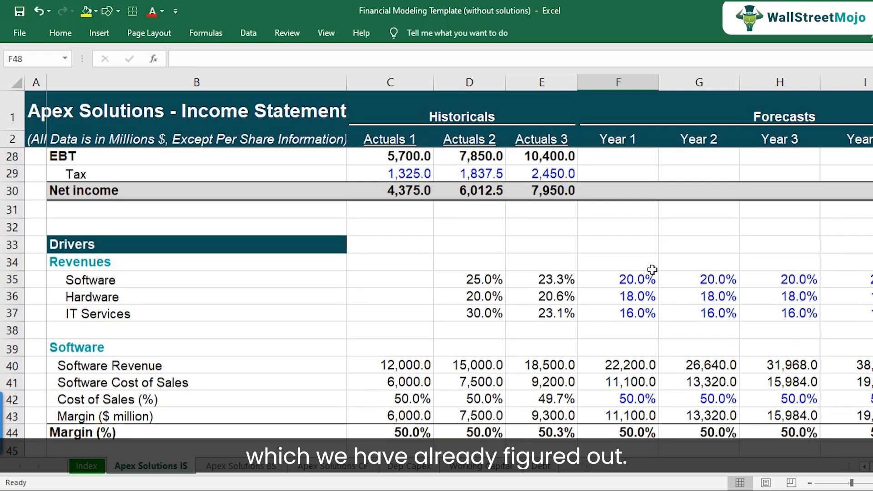
Step: Copy the Year 1 Hardware Revenue link across Years 2 to 5
scroll(652, 270, down, 1)
key(Up)
key(Up)
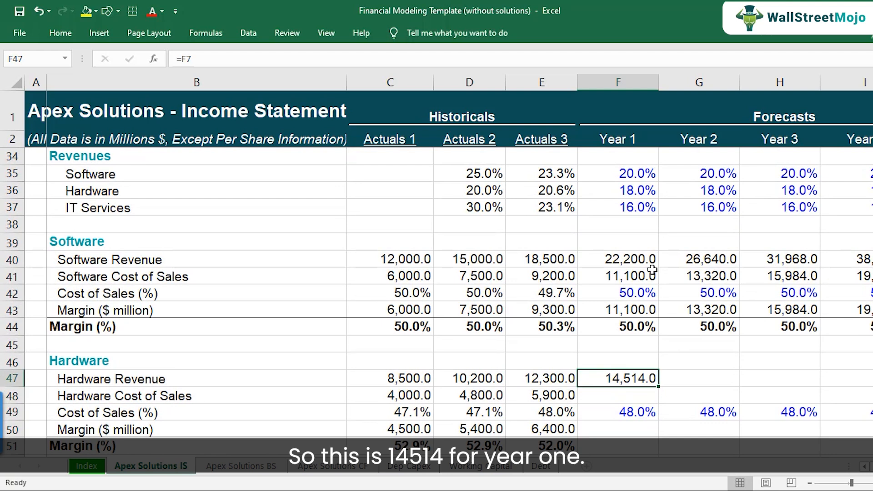
key(ctrl+c)
key(shift+Right)
key(shift+Right)
key(shift+Right)
key(shift+Right)
key(ctrl+v)
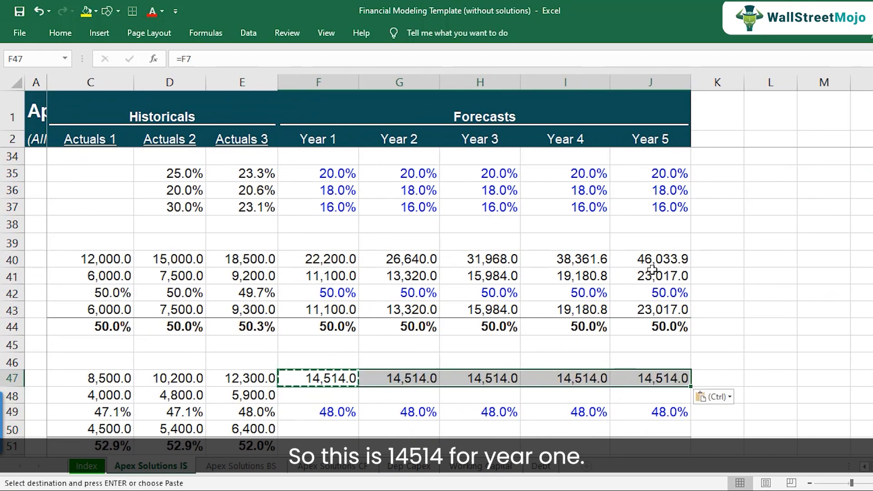
Step: Calculate Year 1 Hardware Cost of Sales as cost of sales percentage times hardware revenue (=F49*F47)
key(Down)
key(Left)
key(Left)
key(Left)
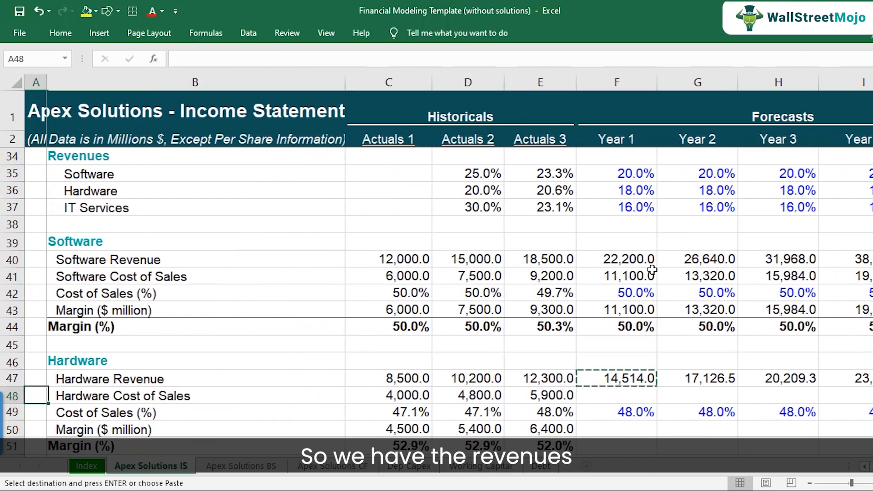
key(Right)
key(Right)
key(Right)
text(=)
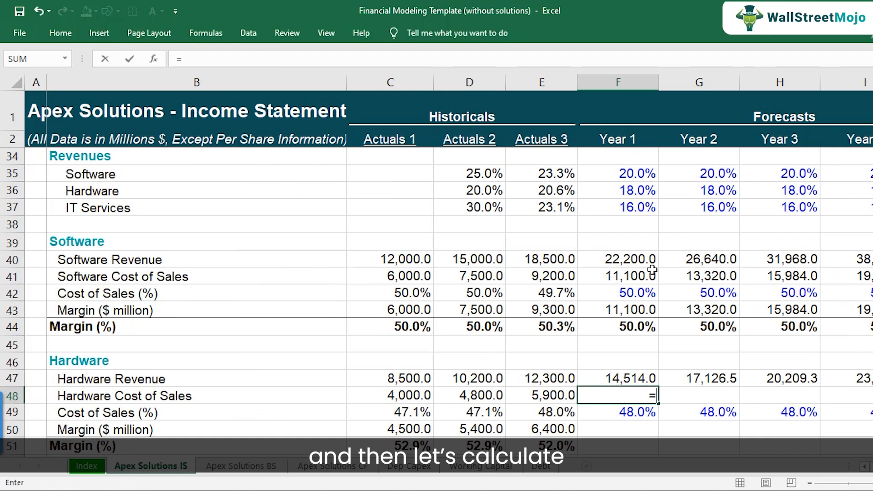
key(Down)
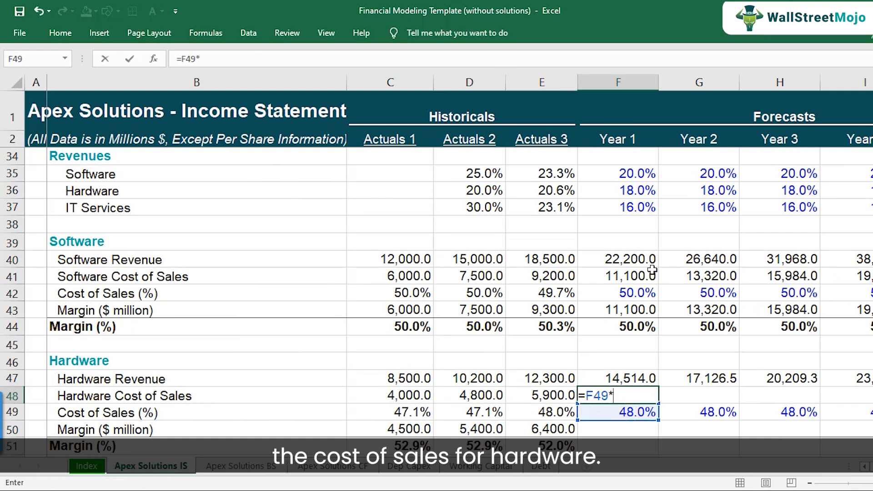
text(*)
key(Up)
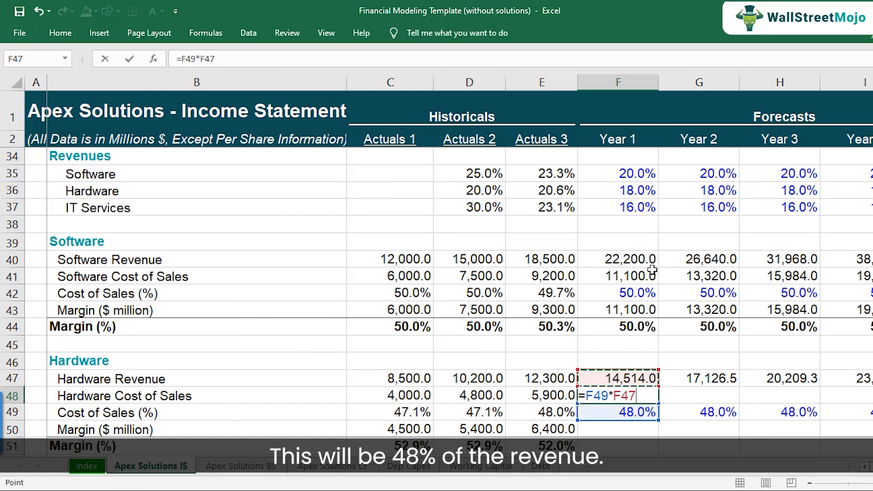
key(Return)
key(Up)
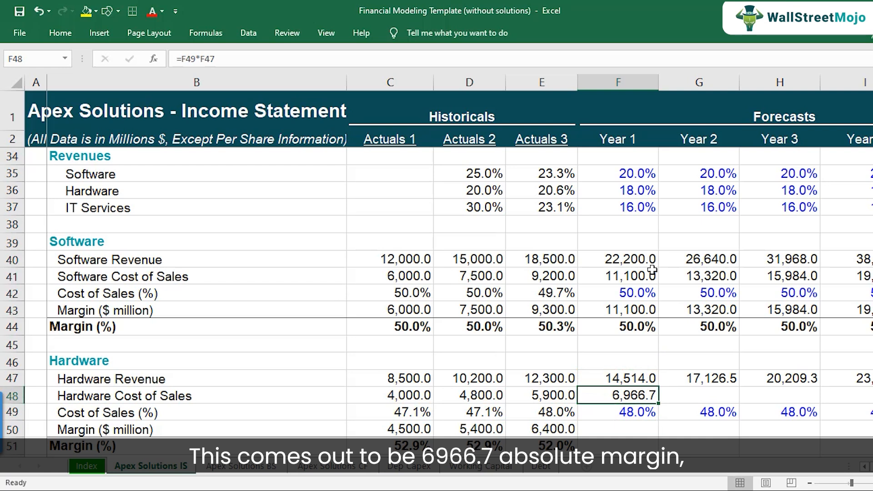
Step: Calculate Year 1 hardware Margin ($ million) as hardware revenue minus hardware cost of sales (=F47-F48)
key(Down)
key(Down)
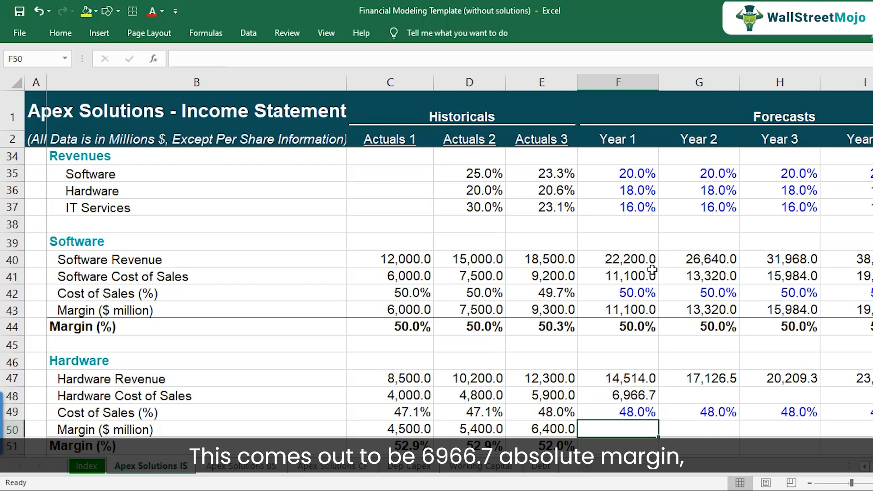
text(=)
key(Up)
key(Up)
key(Up)
text(-)
key(Up)
key(Up)
key(Return)
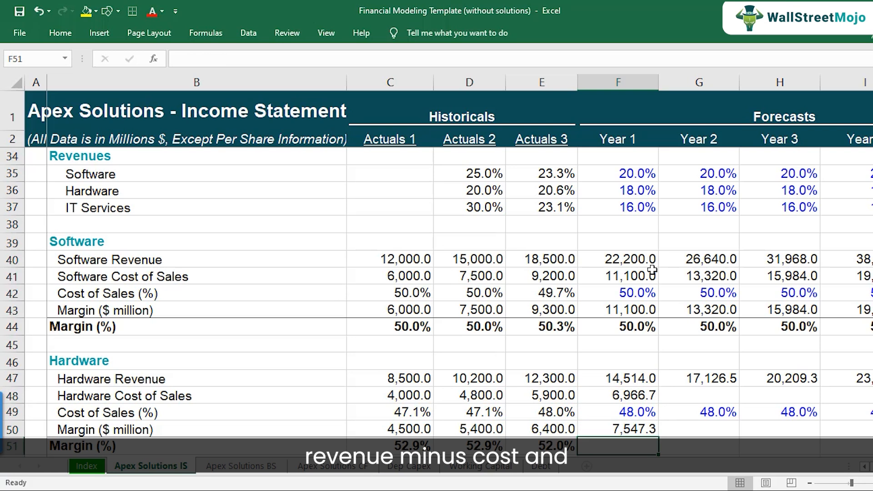
Step: Calculate Year 1 hardware Margin (%) as margin dollars divided by hardware revenue (=F50/F47)
text(=)
key(Up)
text(/)
key(Up)
key(Up)
key(Up)
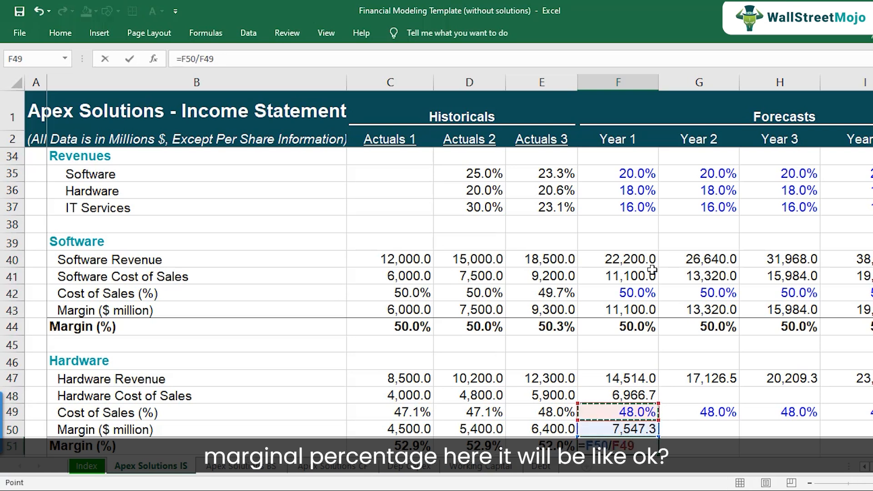
key(Return)
Step: Copy the Year 1 hardware revenue, cost, and margin formulas across Years 2 to 5
scroll(688, 300, down, 2)
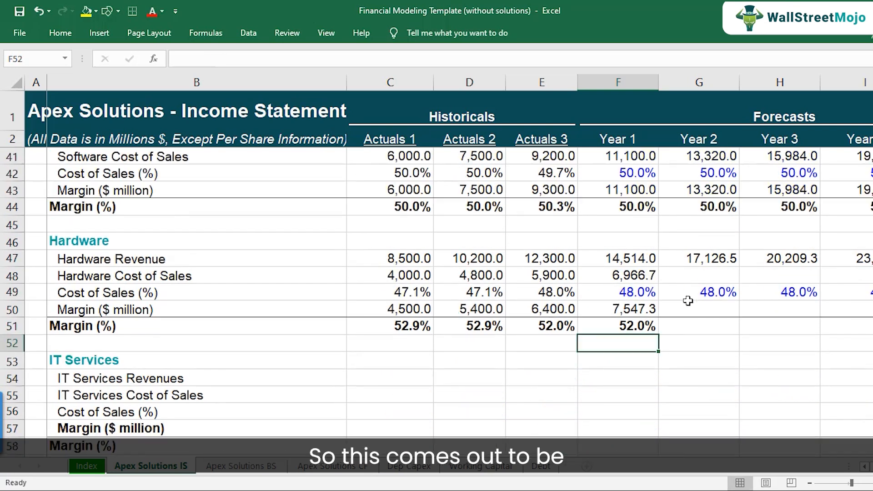
click(627, 329)
drag(628, 247, 619, 324)
key(ctrl+c)
drag(700, 259, 615, 324)
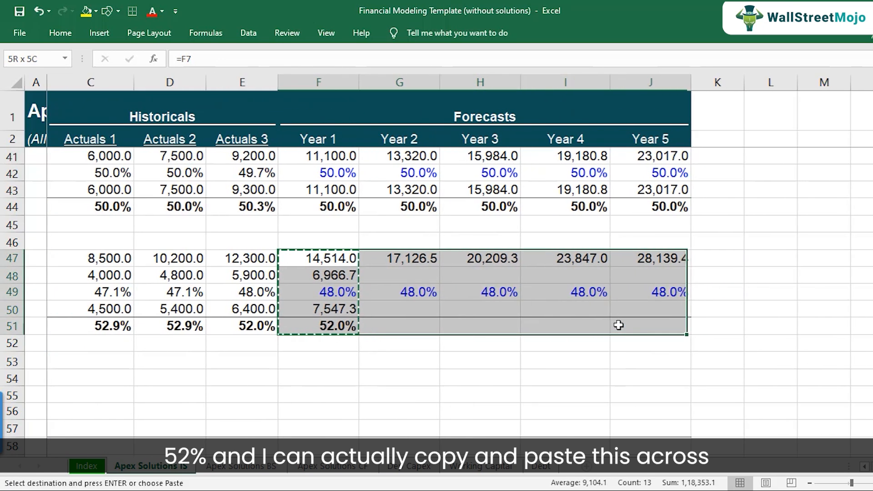
key(ctrl+v)
key(Down)
key(Down)
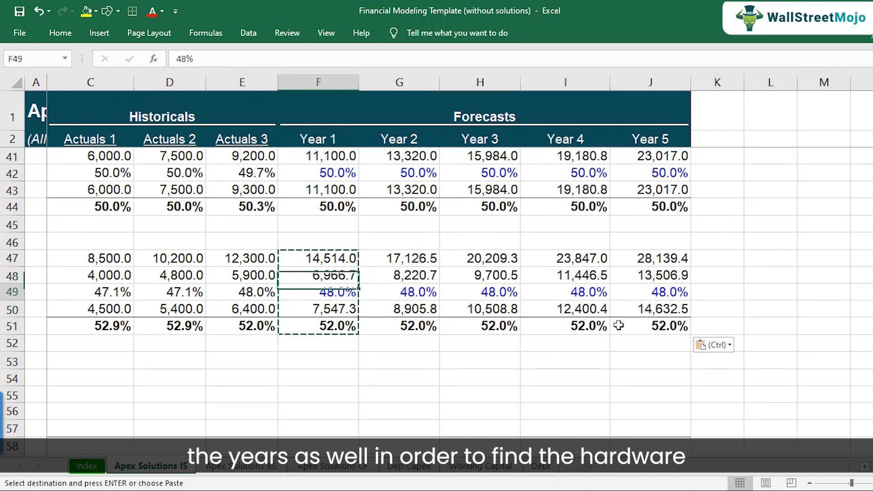
key(Down)
key(F2)
key(Escape)
key(Left)
key(ctrl+Left)
key(Left)
key(Up)
key(Up)
key(shift+space)
key(Down)
key(Down)
key(Down)
key(Down)
key(Down)
key(Down)
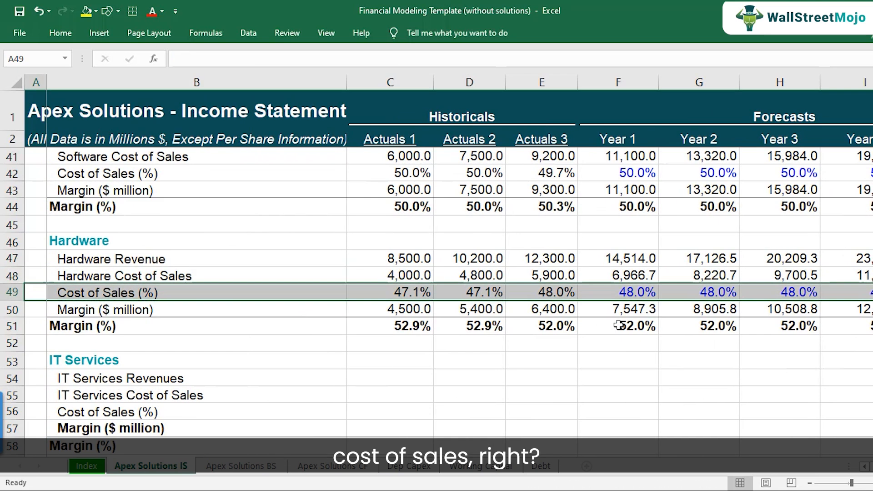
key(Down)
key(Down)
key(Down)
key(Down)
key(Down)
key(Down)
key(Down)
key(Up)
key(Up)
key(Up)
key(Up)
key(Up)
key(Up)
key(Up)
key(Up)
key(Down)
key(Right)
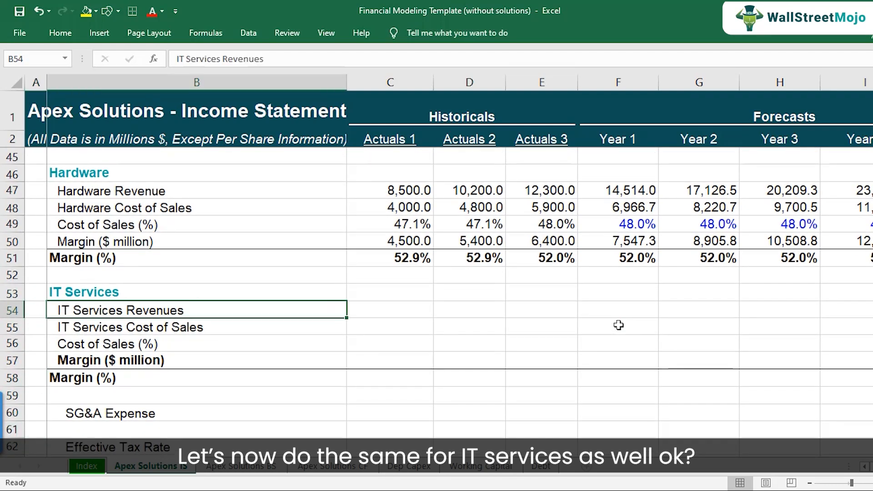
Step: Link Actuals 1 IT Services Revenues to the IT services revenue in the income statement (=C8)
key(Right)
text(=)
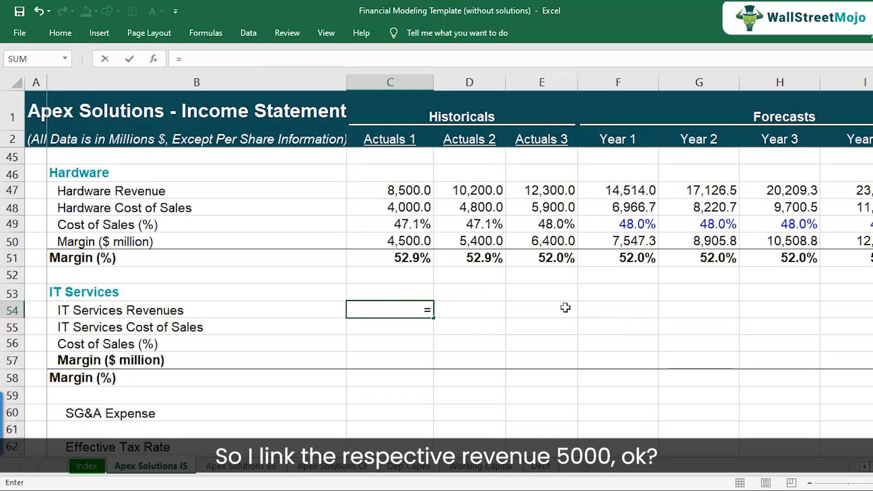
scroll(466, 286, up, 14)
click(405, 241)
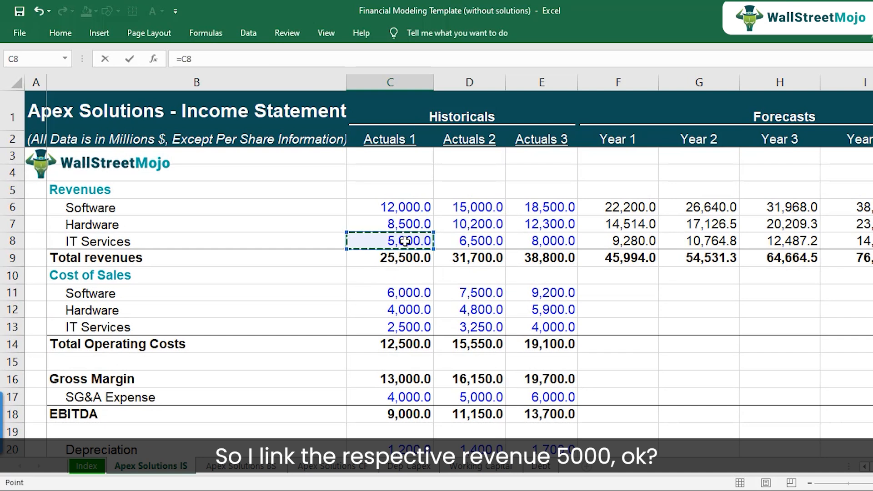
key(Return)
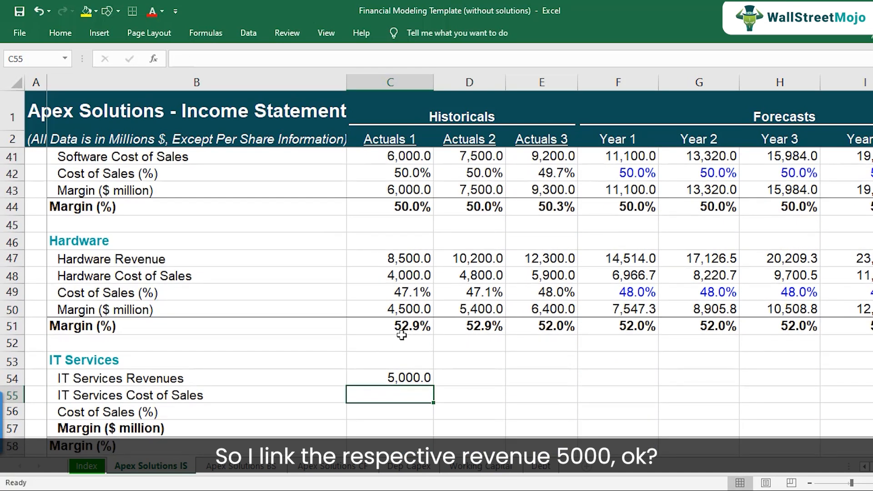
Step: Link Actuals 1 IT Services Cost of Sales to the IT services cost of sales in the income statement (=C13)
text(=)
scroll(402, 318, up, 13)
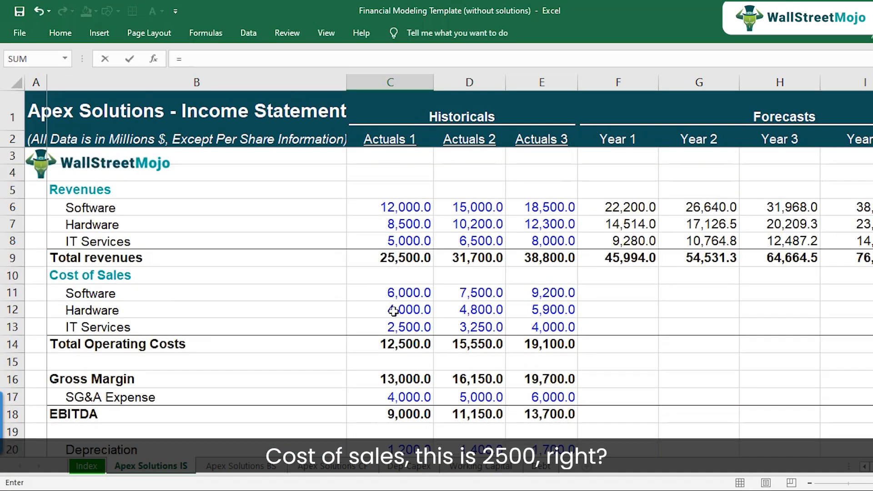
click(408, 329)
key(Return)
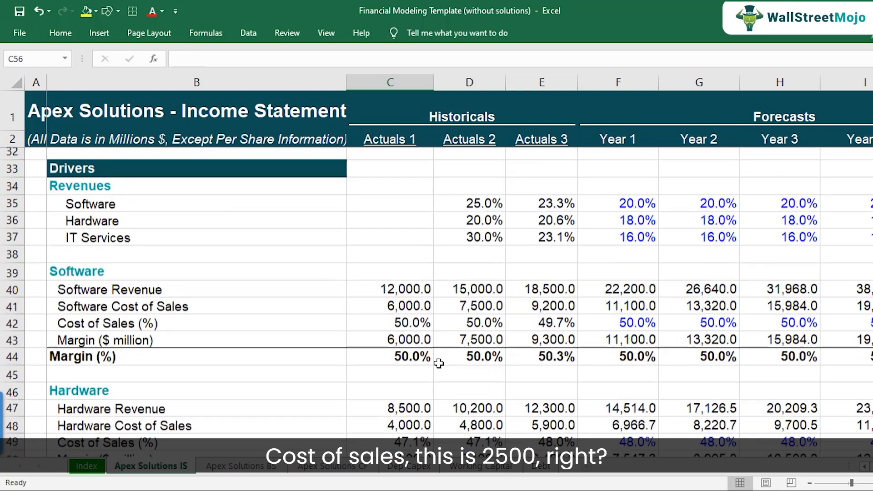
Step: Calculate Actuals 1 IT Services Cost of Sales (%) as cost of sales divided by revenue (=C55/C54)
text(=)
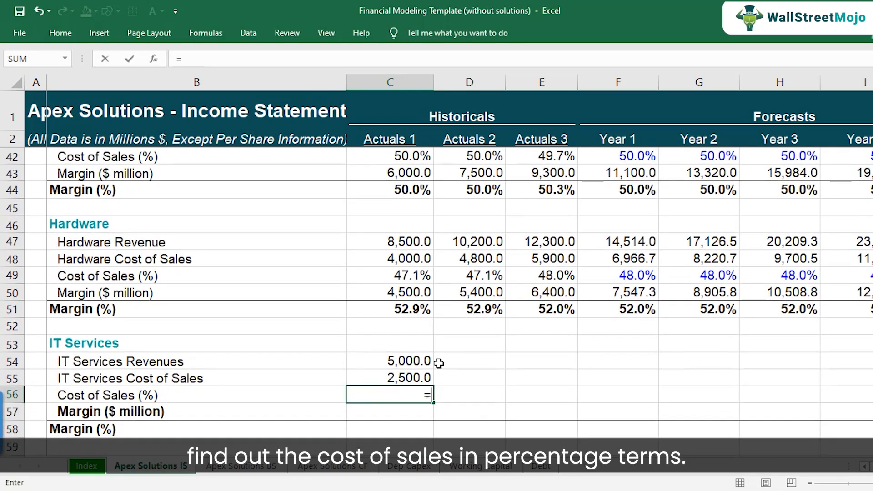
key(Up)
text(/)
key(Up)
key(Up)
key(Return)
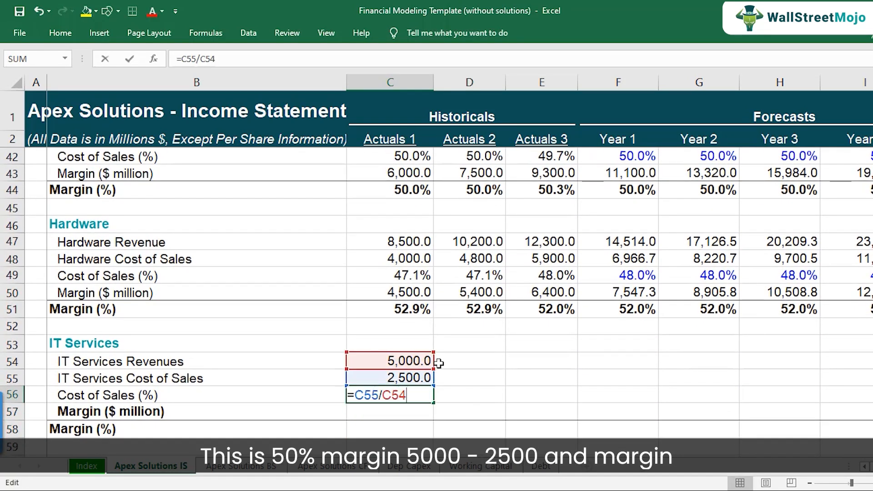
Step: Calculate Actuals 1 IT Services Margin ($ million) as revenue minus cost of sales (=C54-C55)
key(Return)
text(=)
key(Up)
key(Up)
text(-)
Step: Calculate Actuals 1 IT Services Margin (%) as margin dollars divided by revenue (=C57/C54)
key(Up)
key(Up)
key(Return)
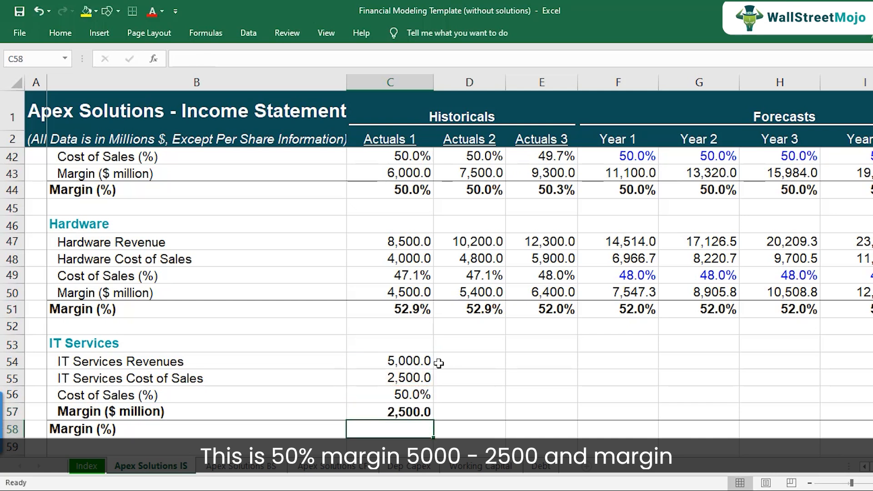
text(=)
key(Up)
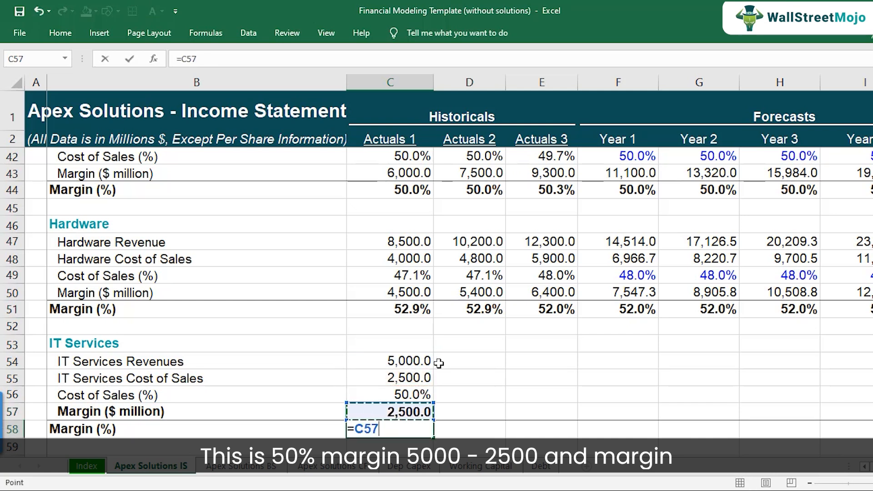
text(/)
Step: Copy the Actuals 1 IT Services formulas across Actuals 2 and Actuals 3
key(Up)
key(Up)
key(Up)
key(Up)
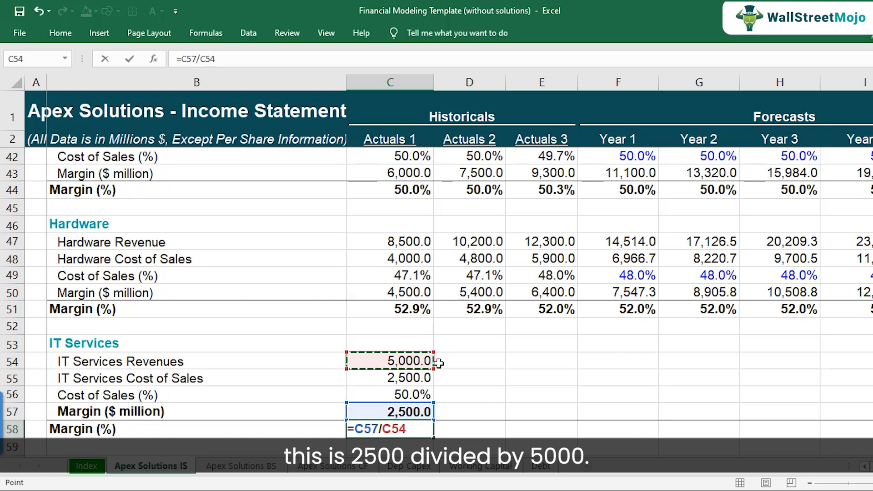
key(Return)
key(Up)
key(Up)
key(Up)
key(Up)
key(Up)
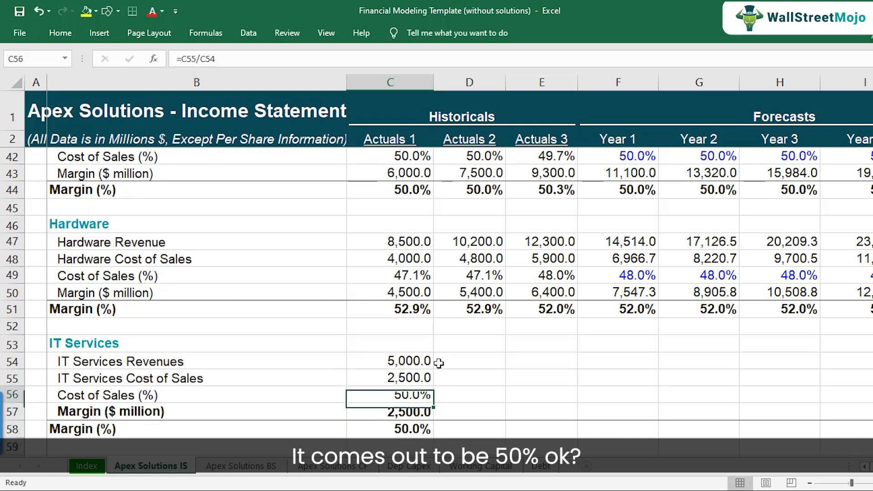
key(shift+Down)
key(shift+Down)
key(shift+Down)
key(shift+Down)
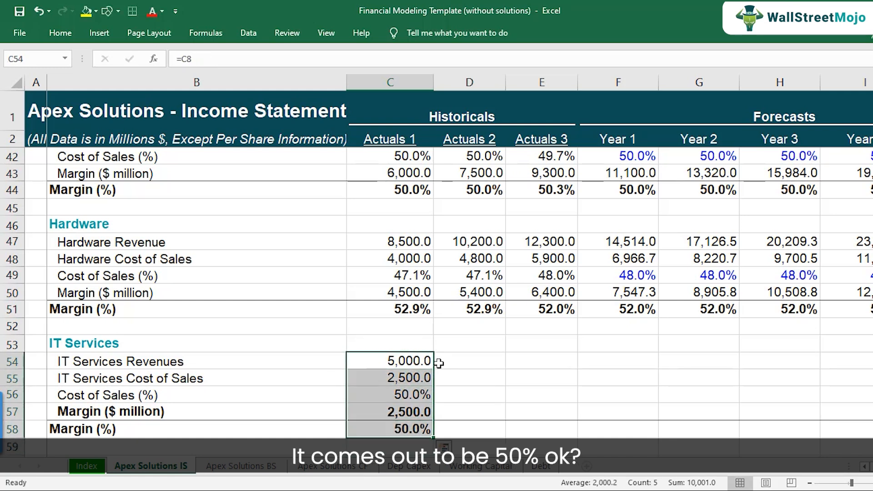
key(ctrl+c)
key(shift+Right)
key(shift+Right)
key(ctrl+v)
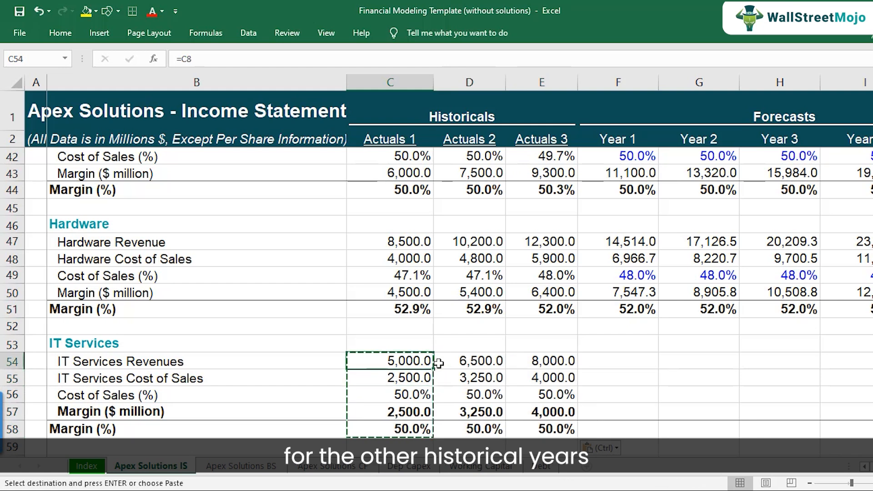
key(Right)
key(Right)
scroll(423, 354, down, 1)
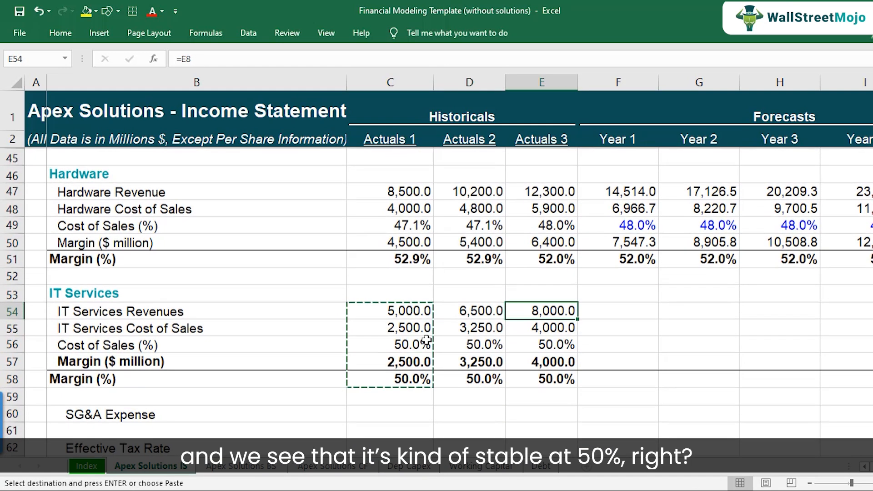
drag(402, 343, 538, 341)
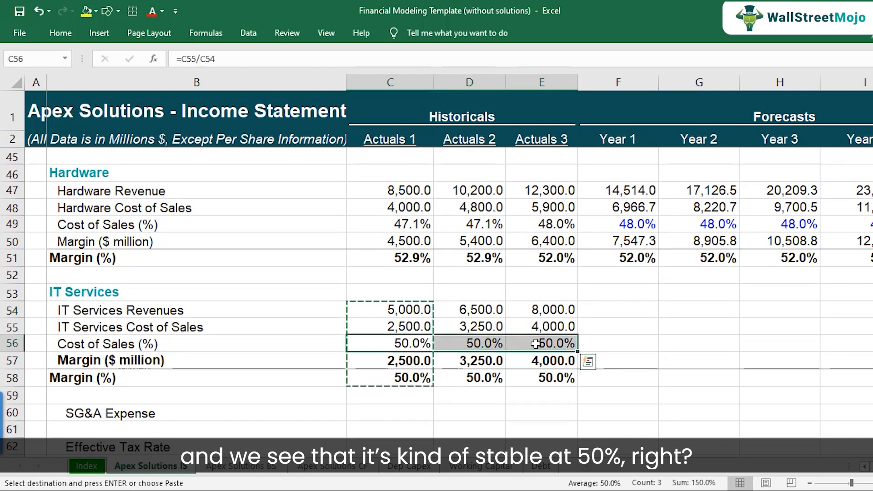
key(Escape)
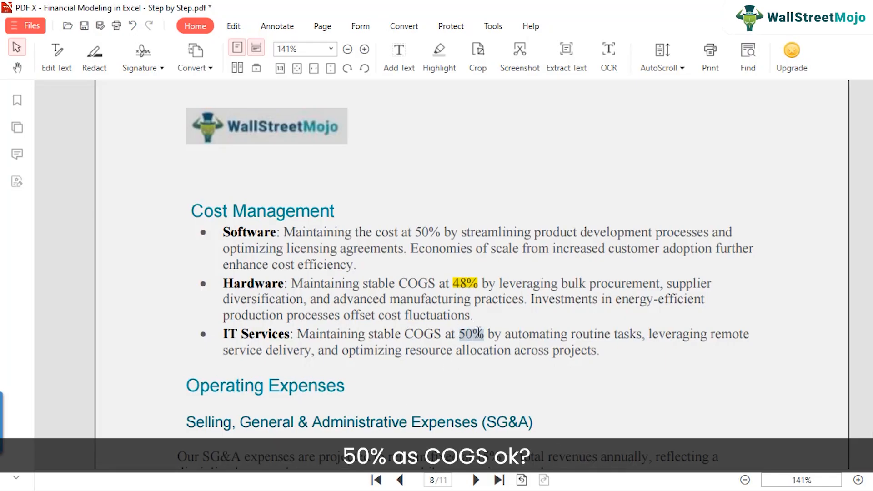
Step: Switch to the PDF guide and highlight the 50% IT Services COGS assumption
right_click(478, 331)
click(513, 376)
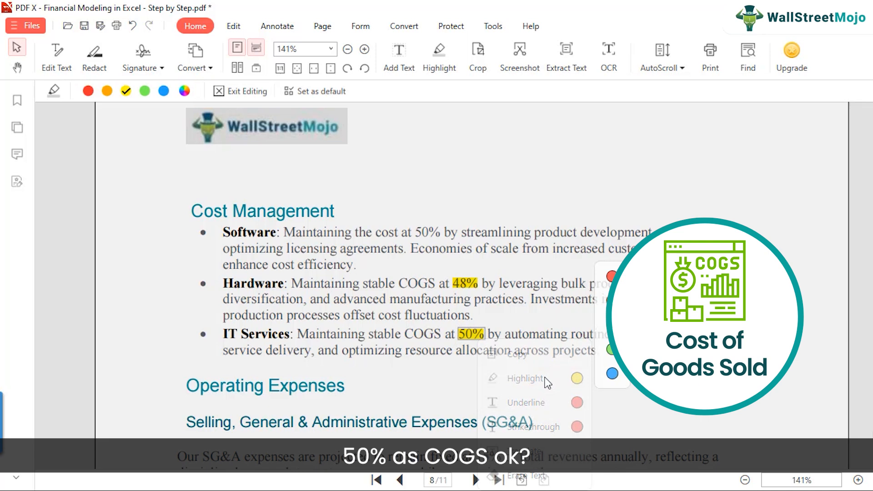
click(435, 357)
mouse_move(443, 489)
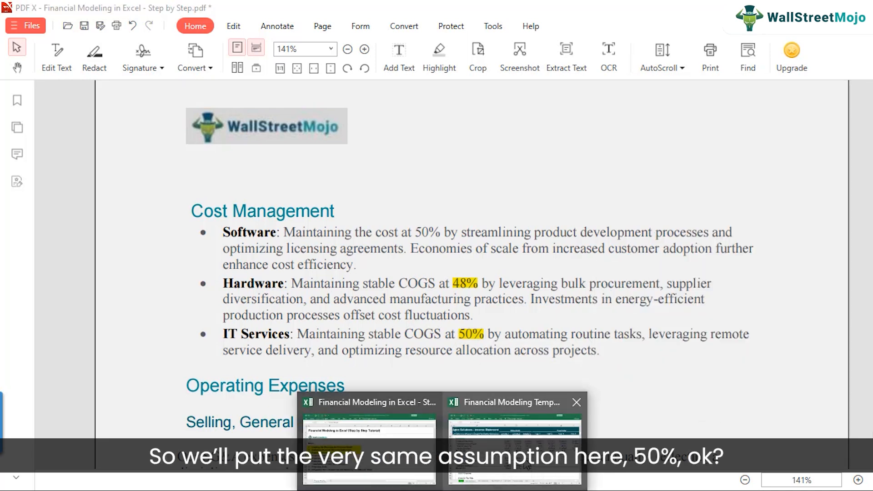
Step: Switch back to the spreadsheet, set IT Services Year 1 Cost of Sales (%) to 50%, and copy it across Years 2 to 5
click(526, 466)
click(608, 347)
text(5)
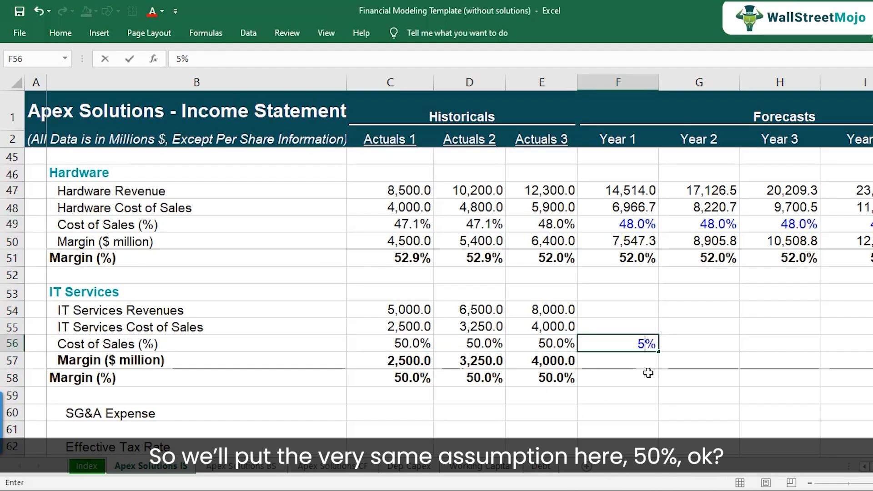
key(ctrl+c)
key(shift+Right)
key(shift+Right)
key(shift+Right)
key(shift+Right)
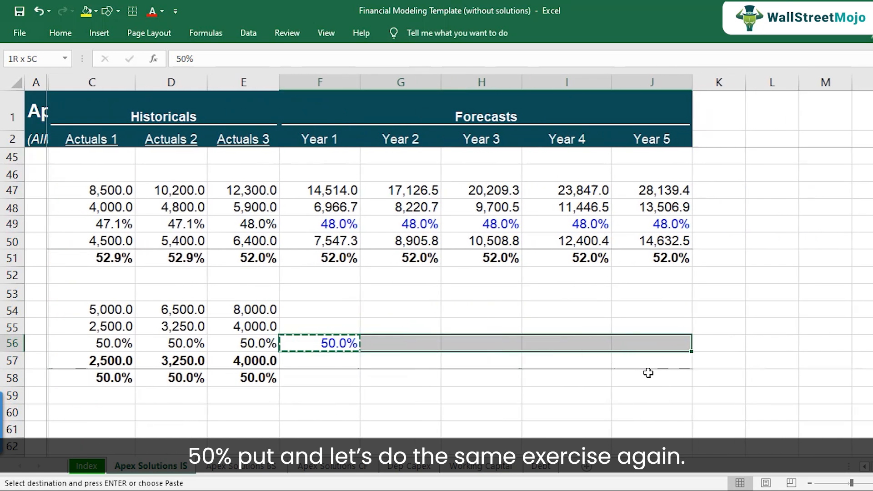
key(ctrl+v)
Step: Link Year 1 IT Services Revenues to the Year 1 IT services revenue in the income statement (=F8)
key(Left)
key(Left)
key(Left)
key(Left)
key(Left)
key(Right)
key(Right)
key(Right)
key(Right)
key(Right)
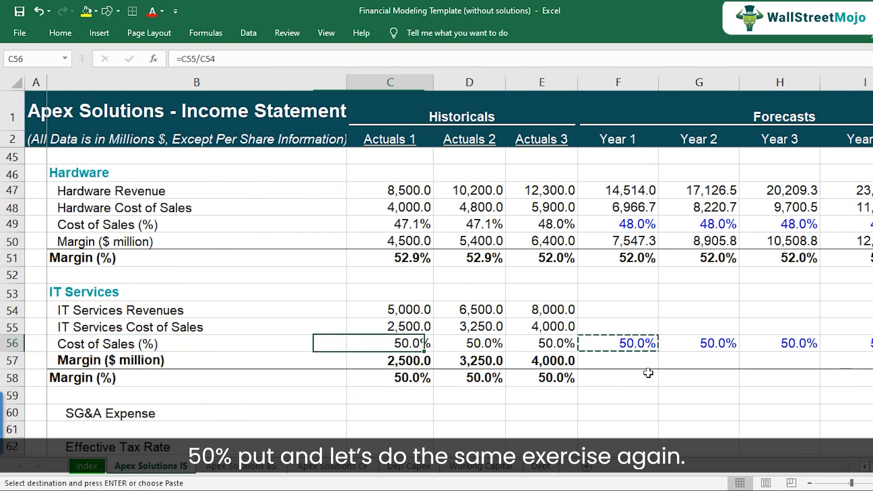
key(Up)
key(Up)
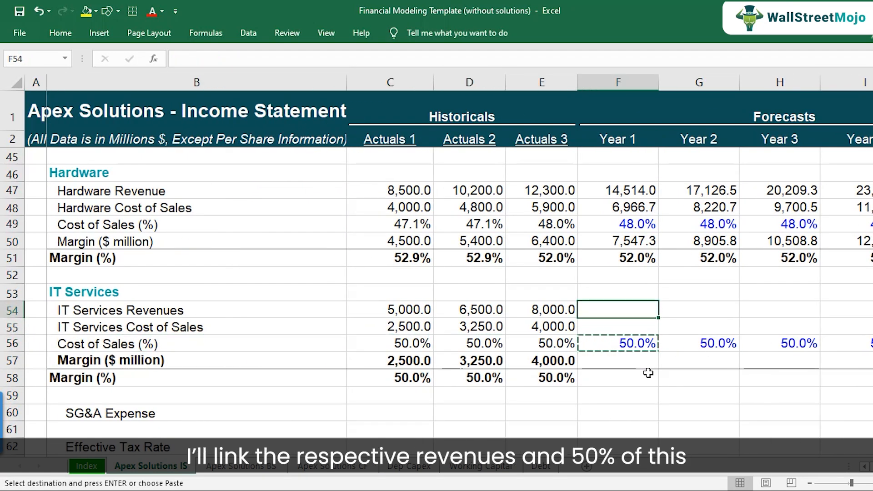
text(=)
scroll(606, 285, up, 14)
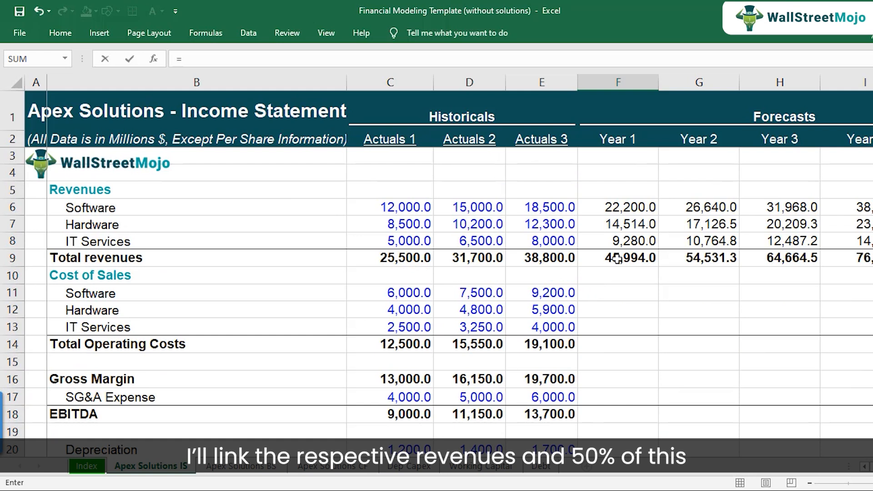
click(626, 246)
key(Return)
Step: Copy the Year 1 IT Services Revenues link across Years 2 to 5
key(Up)
key(ctrl+c)
key(shift+Right)
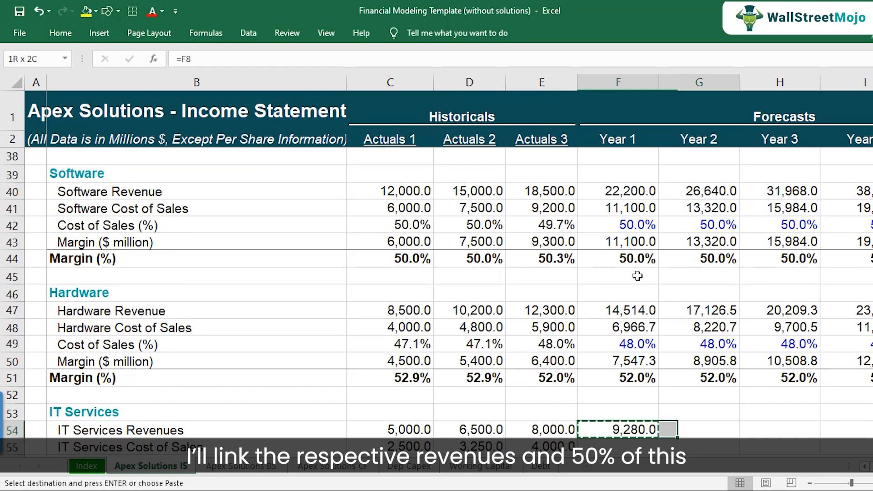
key(shift+Right)
key(shift+Right)
key(shift+Right)
key(ctrl+v)
key(Down)
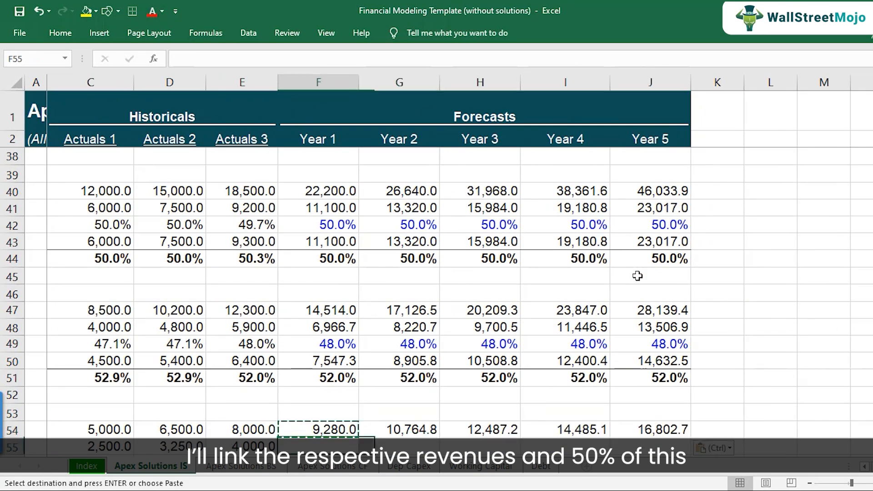
Step: Calculate Year 1 IT Services Cost of Sales as the Cost of Sales (%) times IT Services Revenues (=F56*F54)
scroll(637, 276, down, 1)
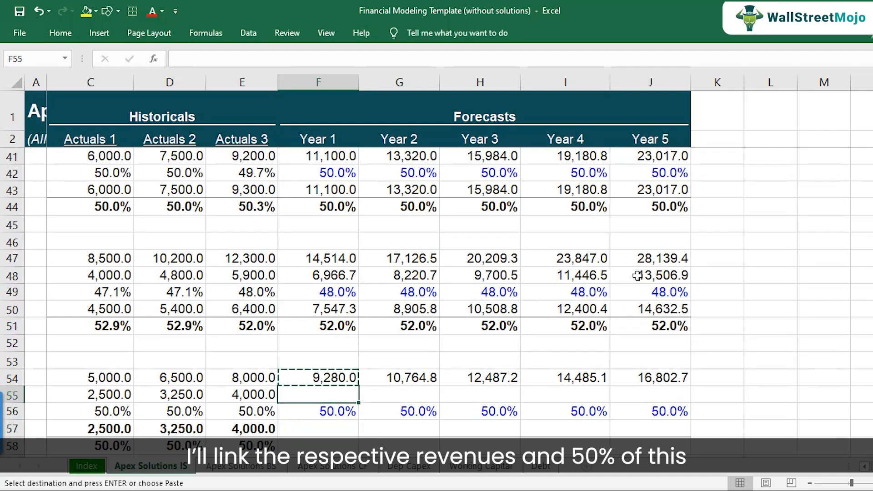
text(=)
key(Down)
text(*)
key(Up)
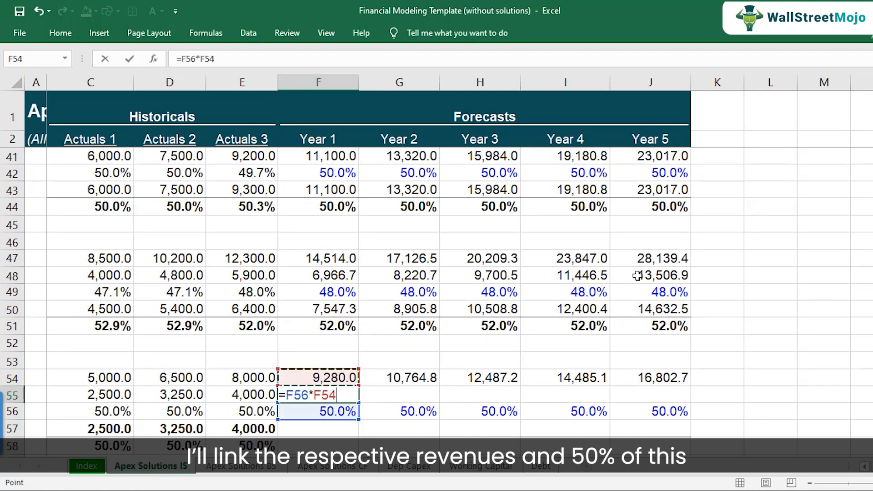
key(Return)
Step: Calculate Year 1 IT Services Margin ($ million) as IT Services Revenues minus IT Services Cost of Sales (=F54-F55)
key(Up)
key(F2)
key(Escape)
key(Left)
key(Left)
key(Left)
key(Left)
key(Left)
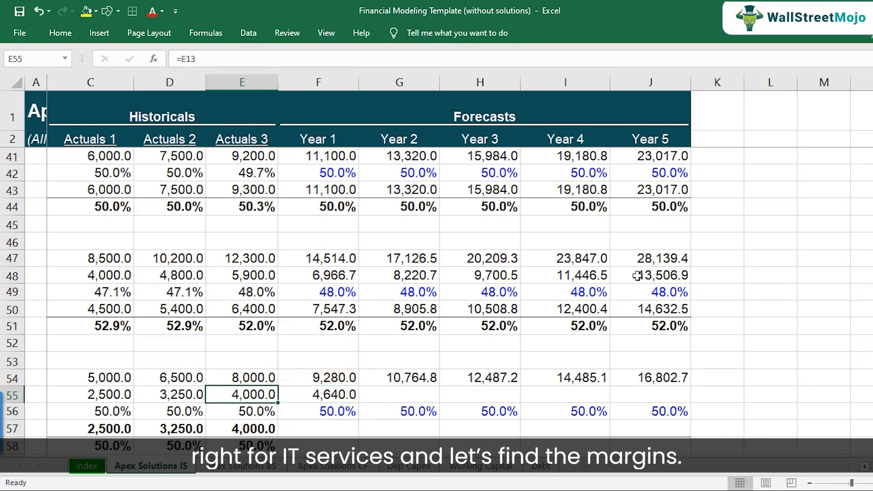
key(Right)
key(Right)
key(Right)
key(Right)
key(Right)
key(Down)
key(Down)
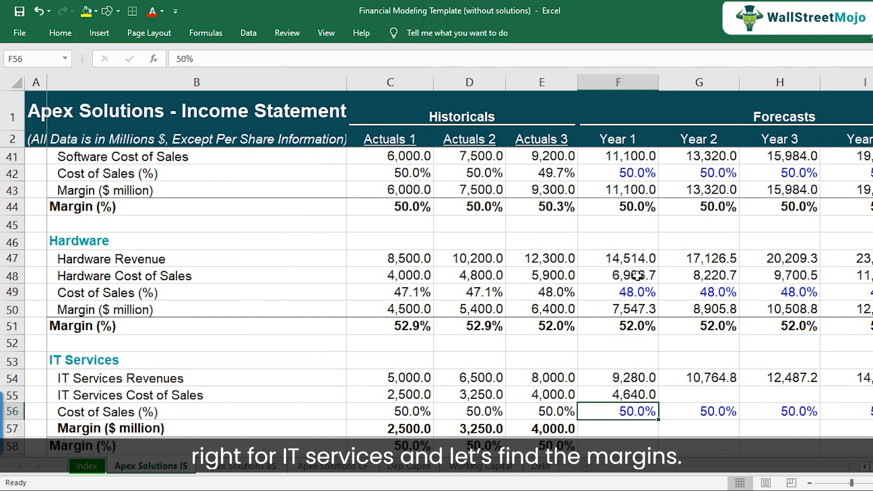
text(=)
key(Up)
key(Up)
key(Up)
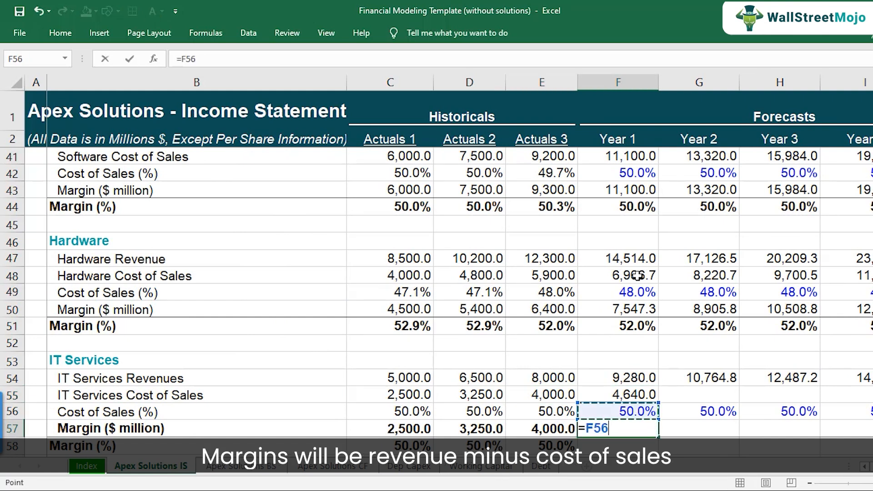
text(-)
key(Up)
key(Up)
key(Return)
Step: Copy the historical Margin (%) formula into Year 1 for IT Services (=F57/F54)
scroll(651, 286, down, 2)
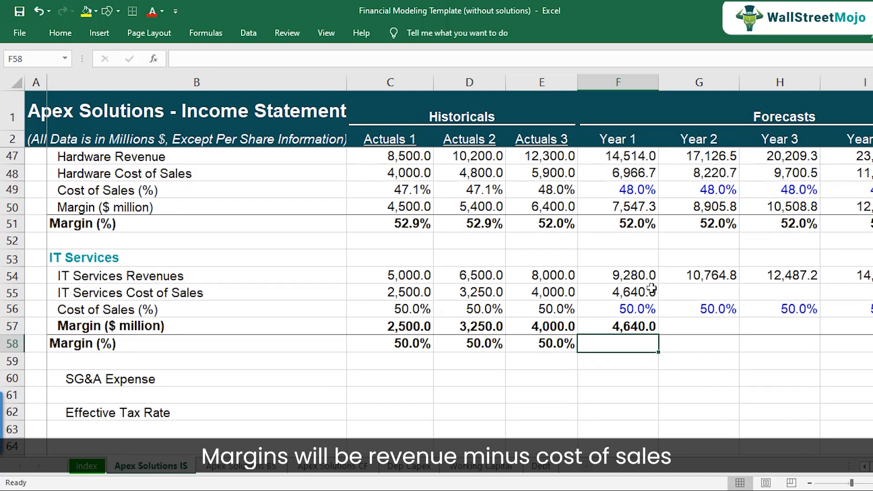
key(Left)
key(ctrl+c)
key(Right)
key(ctrl+v)
key(F2)
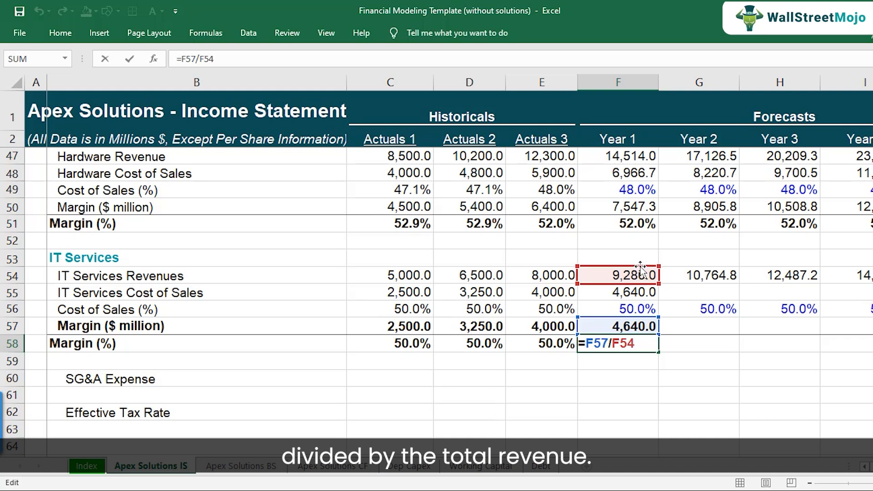
key(ctrl+Return)
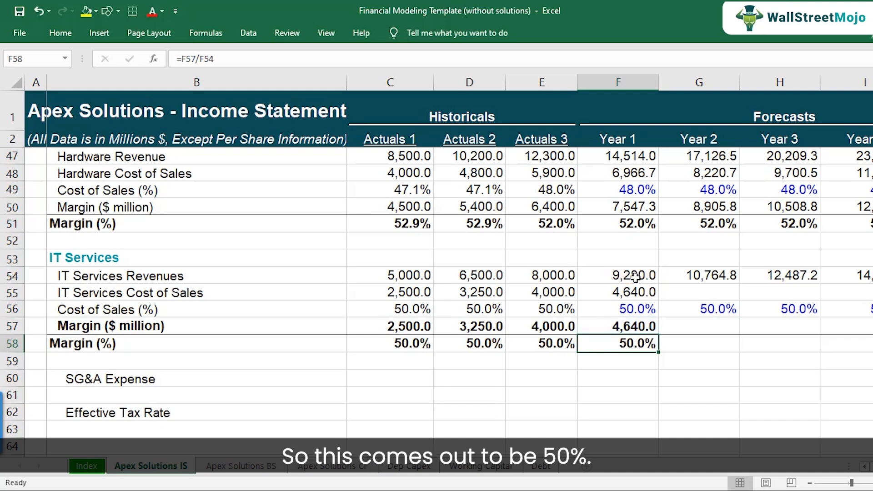
Step: Copy the Year 1 IT Services block of revenues, cost of sales, cost percentage and margins across Years 2 to 5
drag(635, 276, 635, 343)
key(ctrl+c)
drag(700, 275, 630, 344)
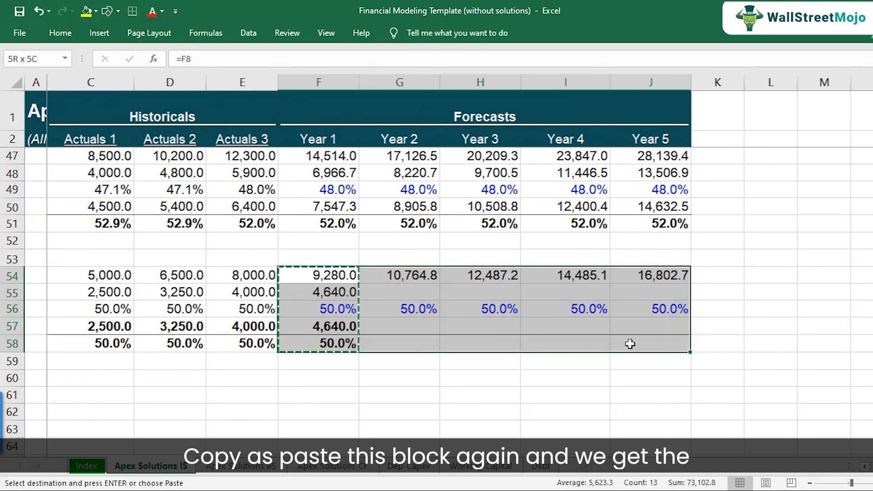
key(ctrl+v)
key(Left)
key(Left)
key(Left)
key(Left)
key(Left)
key(Left)
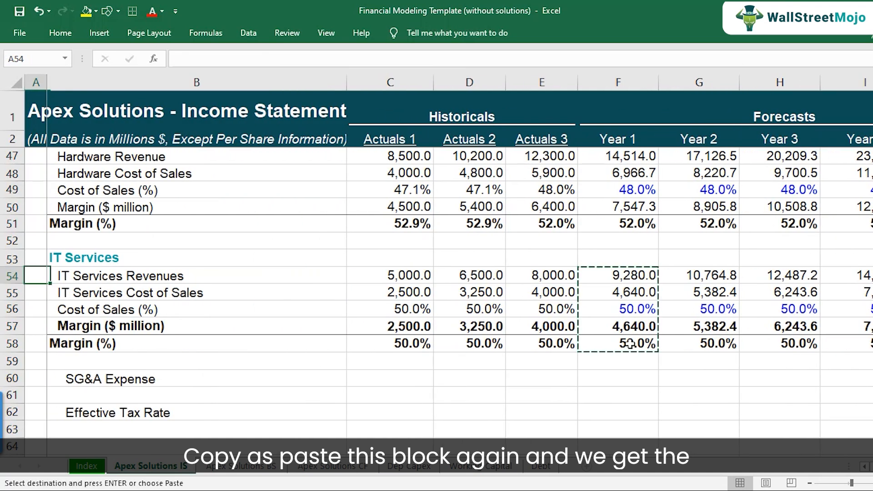
key(Down)
key(Escape)
key(shift+space)
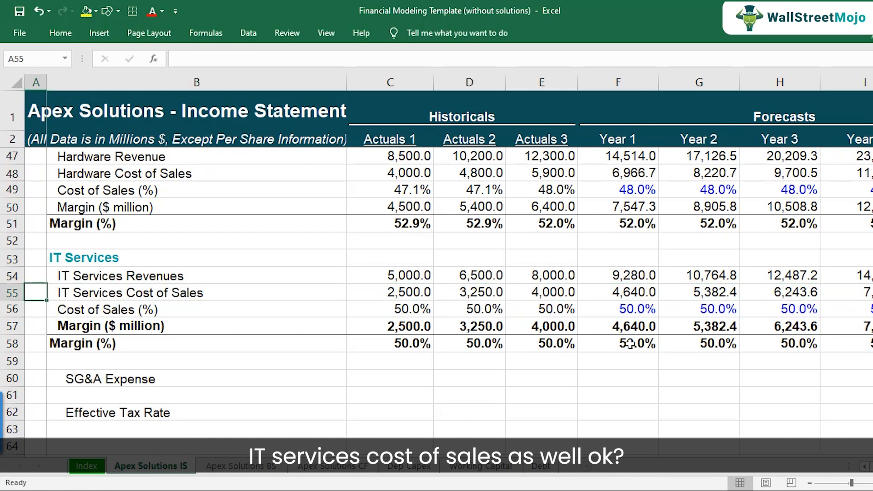
key(Right)
key(Right)
key(Right)
key(Right)
key(Right)
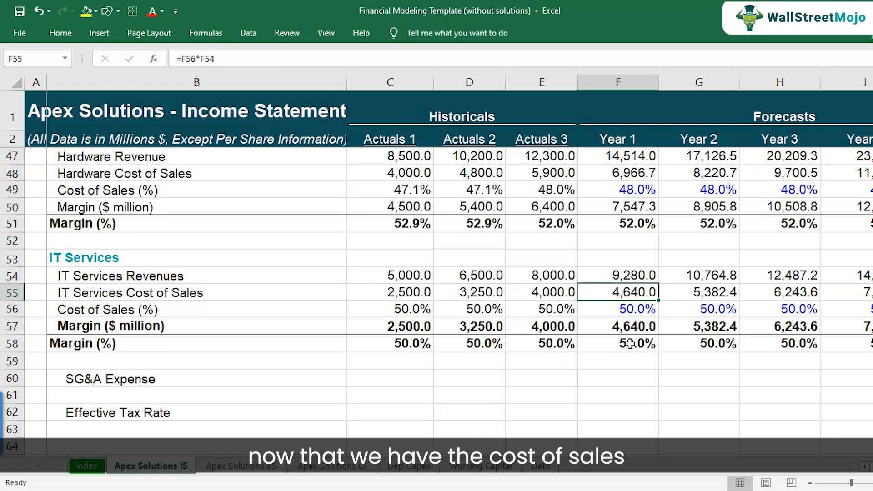
Step: Link Year 1 Software cost of sales in the income statement to the Software segment's cost of sales (=F41)
scroll(195, 295, up, 9)
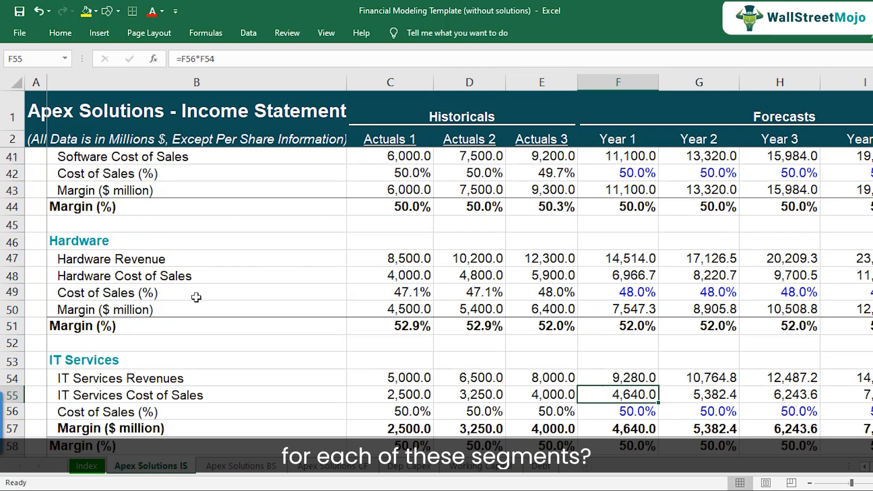
scroll(655, 270, up, 6)
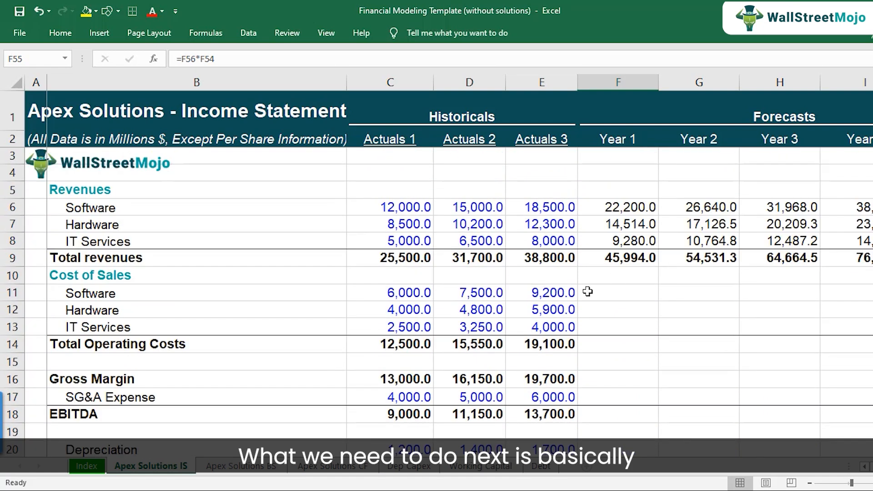
click(551, 302)
click(605, 291)
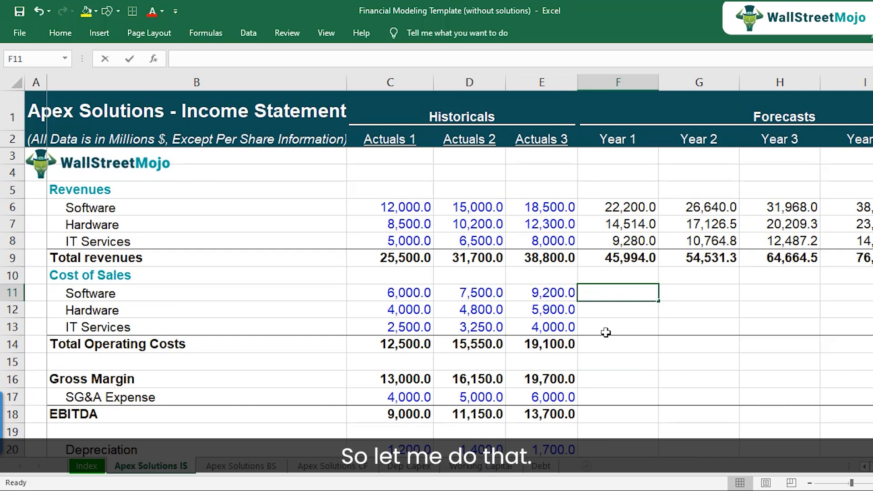
text(=)
scroll(608, 318, down, 10)
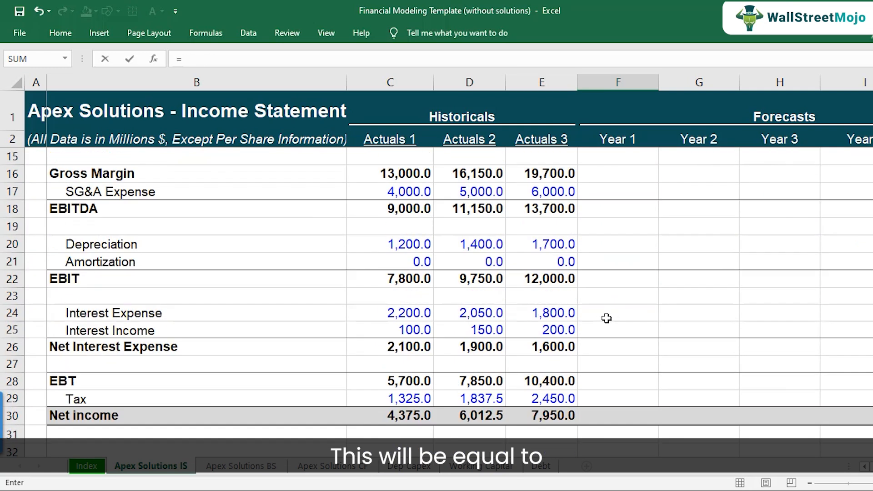
scroll(608, 343, down, 1)
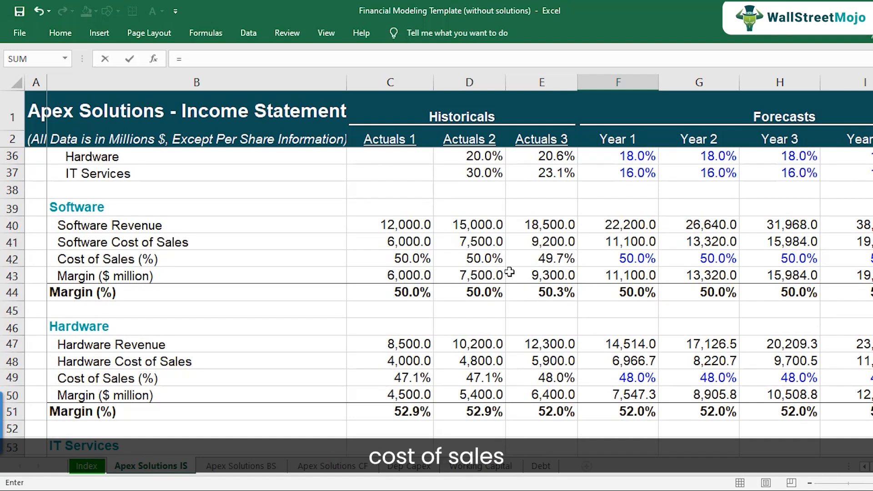
click(611, 245)
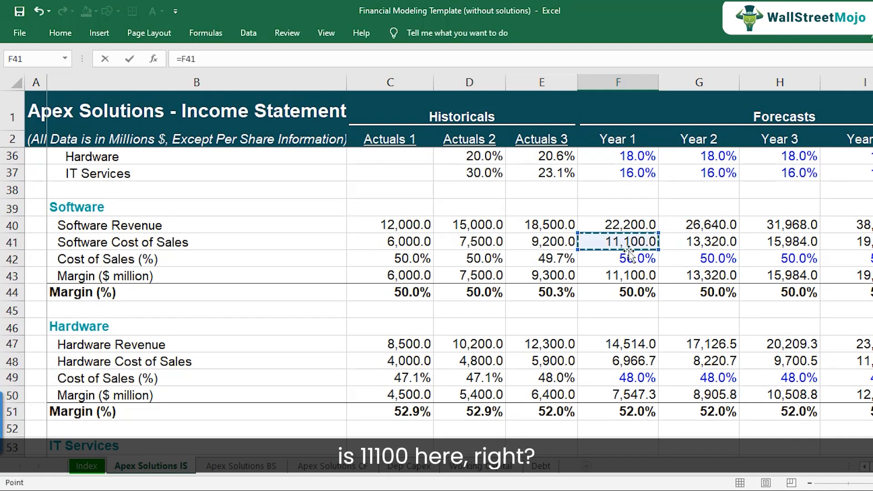
key(Return)
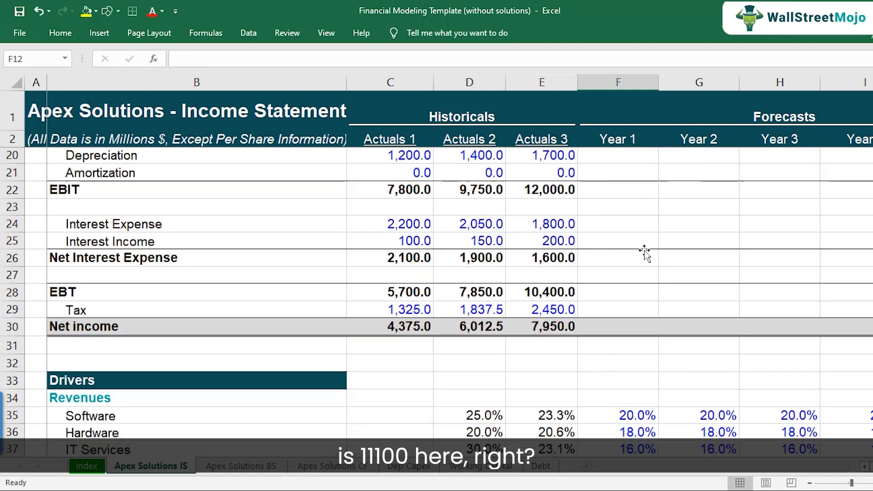
Step: Link Year 1 Hardware and IT Services cost of sales in the income statement to their segment cost of sales (=F48, =F55)
text(=)
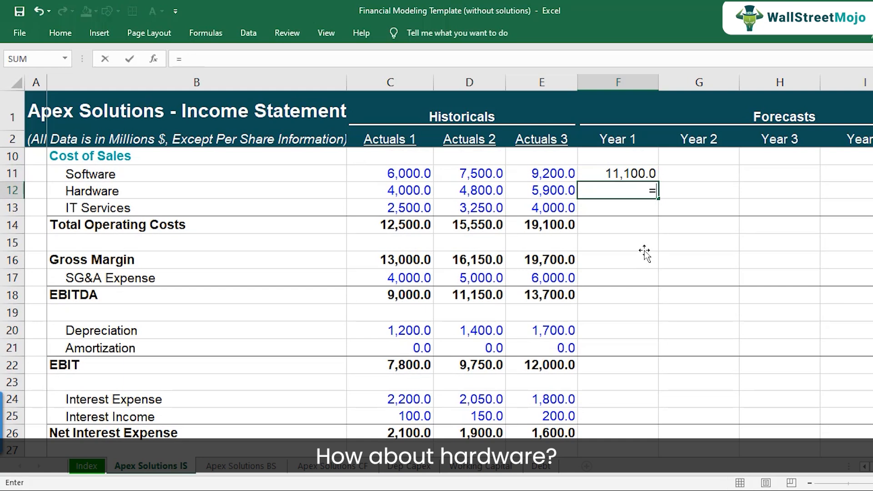
scroll(632, 267, down, 10)
click(625, 292)
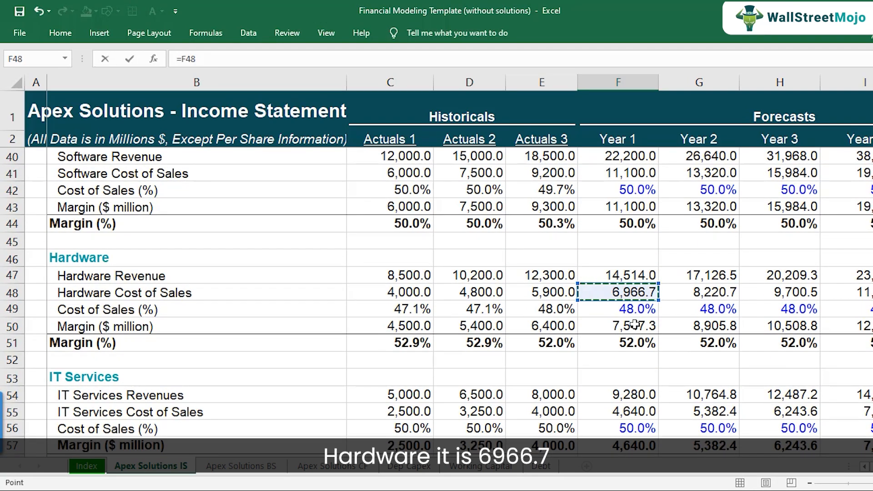
key(Return)
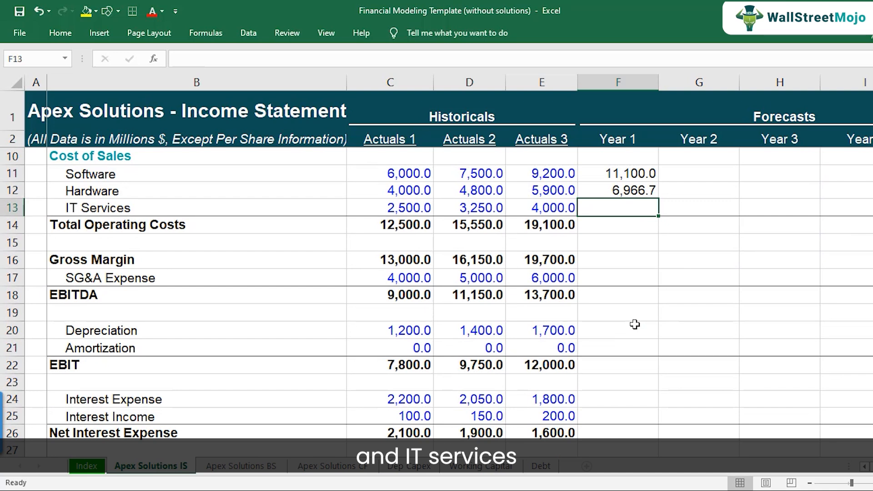
text(=)
scroll(616, 343, down, 10)
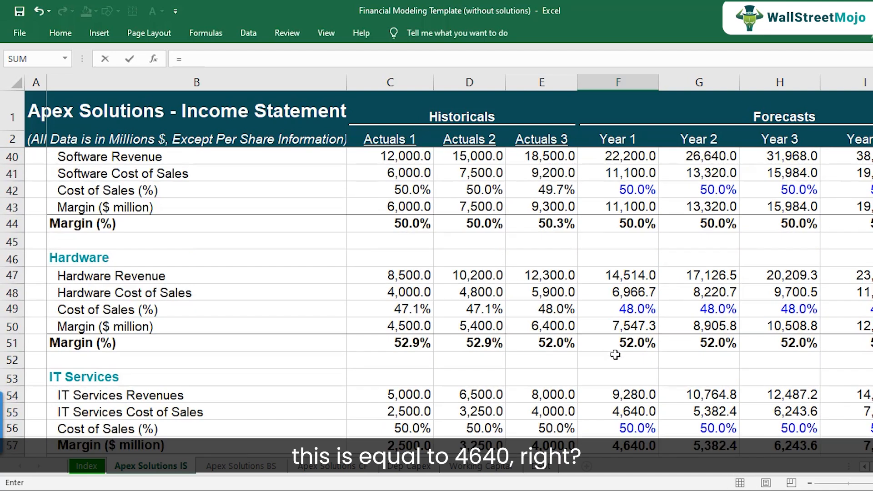
scroll(615, 355, down, 2)
click(624, 313)
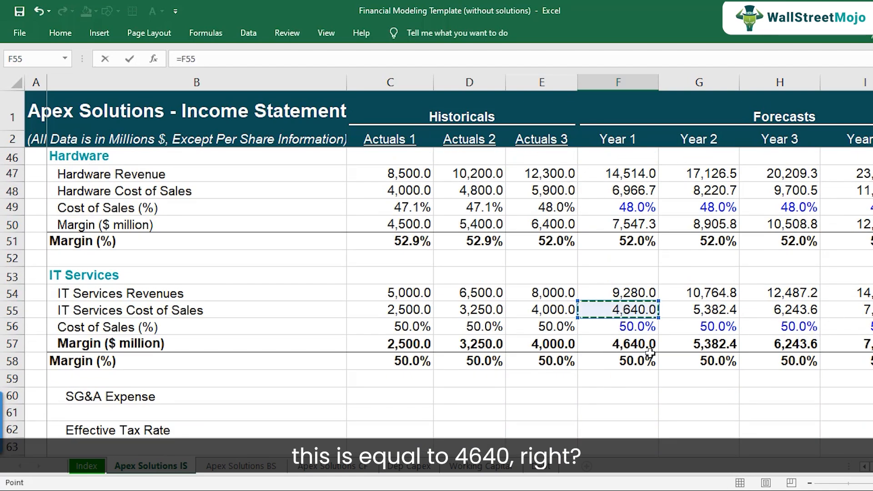
key(Return)
Step: Sum the Year 1 cost of sales lines into Total Operating Costs with AutoSum (=SUM(F11:F13))
key(Up)
key(Up)
key(Up)
key(Up)
key(Up)
key(Down)
key(Down)
key(Down)
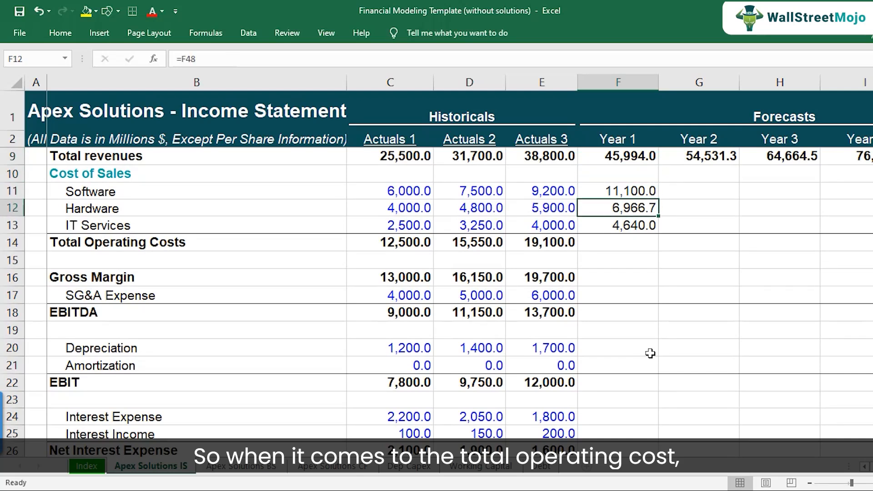
key(Down)
key(Down)
key(alt+equal)
key(Return)
key(Up)
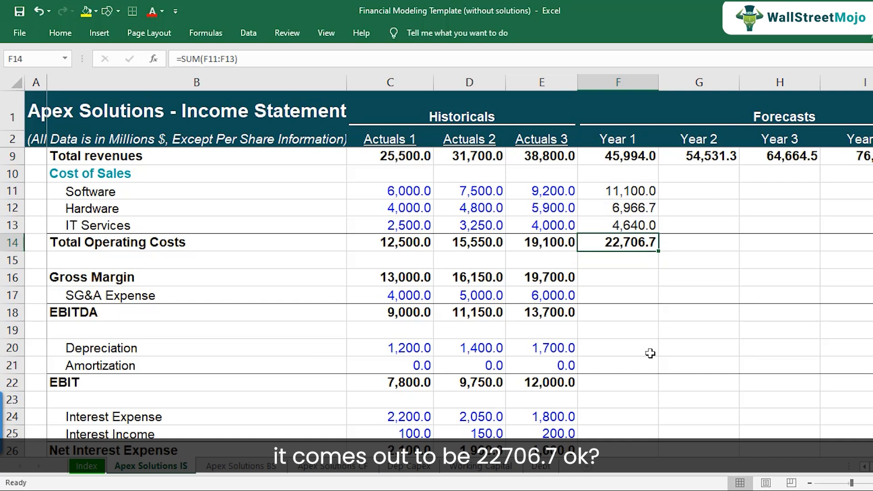
Step: Copy the Year 1 cost of sales and Total Operating Costs formulas across Years 2 to 5
key(Up)
key(Up)
key(Up)
key(shift+Down)
key(shift+Down)
key(shift+Down)
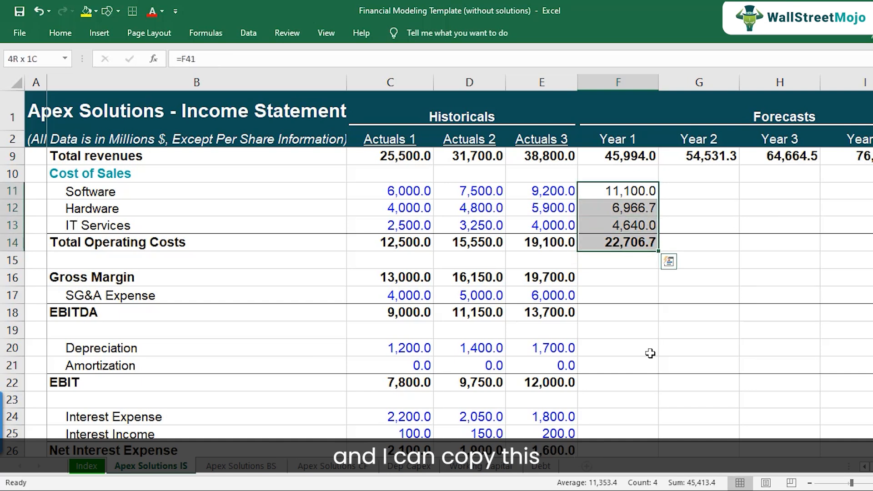
key(ctrl+c)
key(shift+Right)
key(shift+Right)
key(shift+Right)
key(shift+Right)
key(ctrl+v)
Step: Review the Total Operating Costs formulas across the historical and forecast columns
key(Down)
key(Down)
key(Down)
key(Left)
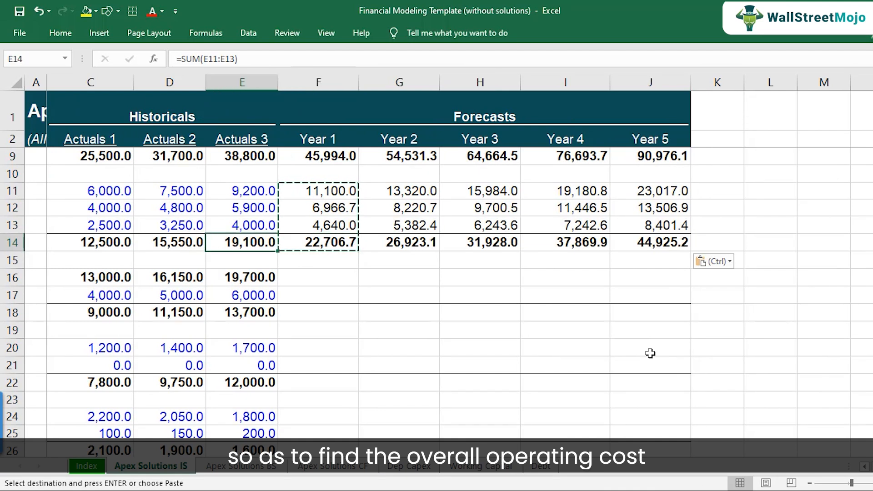
key(Left)
key(Left)
key(Left)
key(Left)
key(Right)
key(Right)
key(Right)
key(Right)
key(Right)
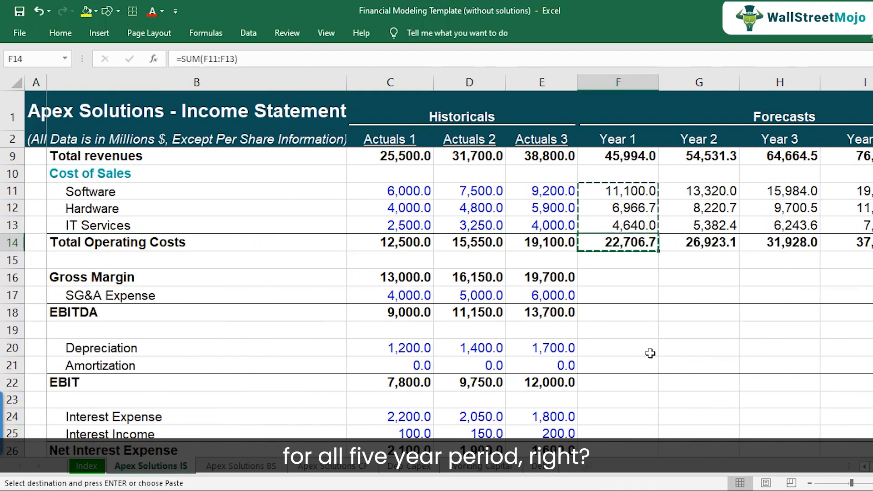
key(F2)
key(Escape)
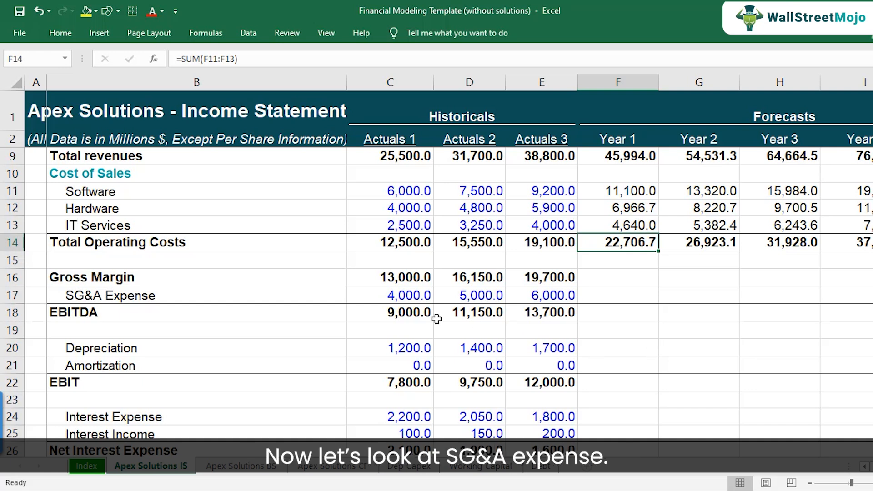
Step: Switch to the case study PDF and highlight the SG&A assumption "15% of total revenues annually" in yellow
scroll(191, 304, down, 1)
click(154, 246)
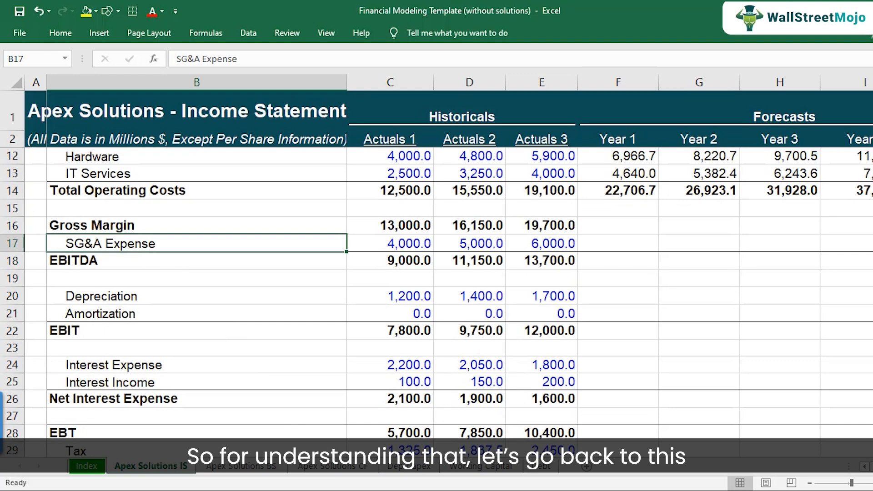
click(343, 476)
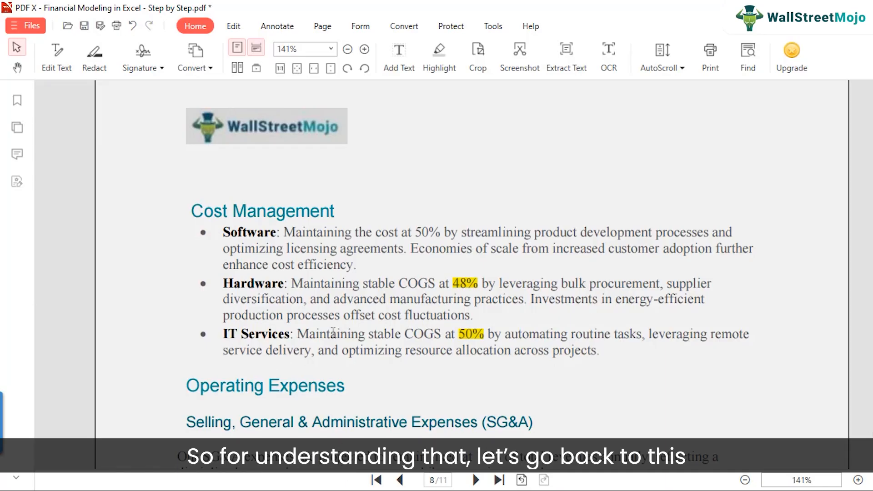
scroll(292, 351, down, 2)
scroll(291, 351, down, 2)
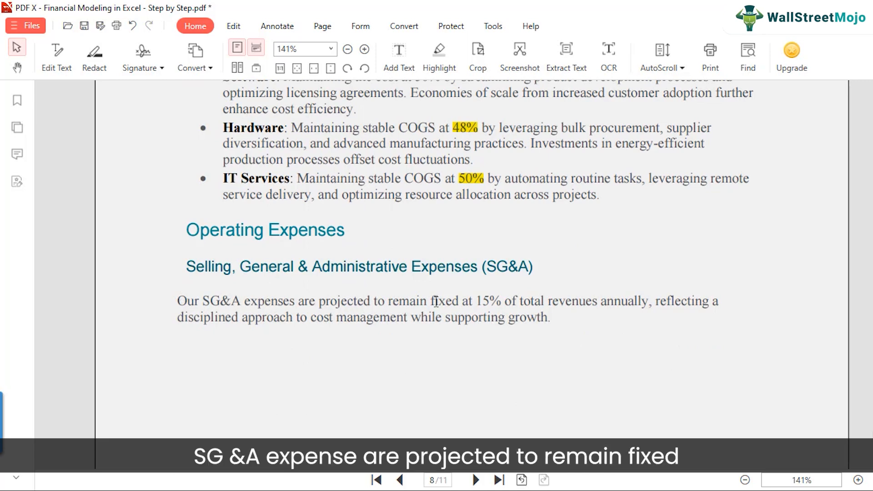
drag(477, 301, 645, 302)
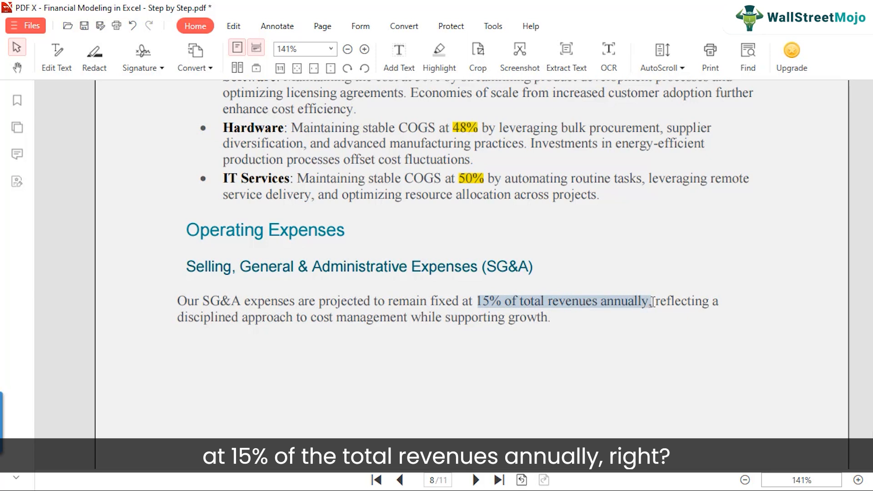
right_click(652, 302)
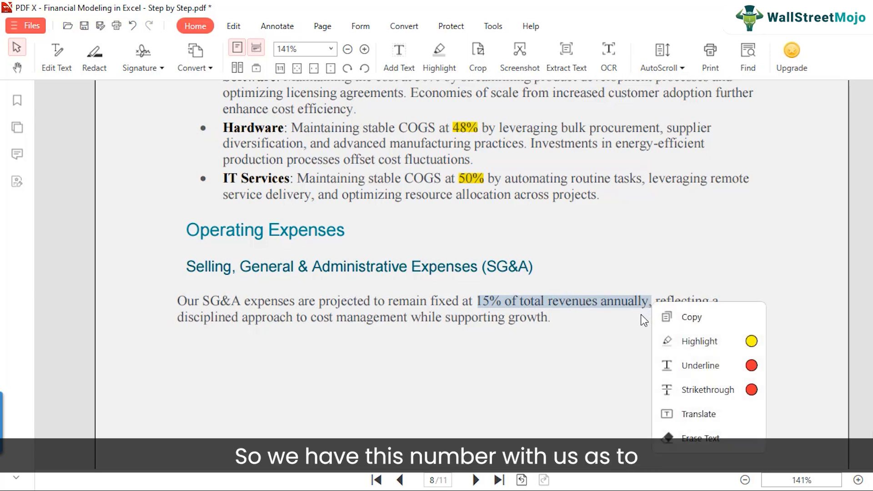
mouse_move(710, 345)
click(751, 343)
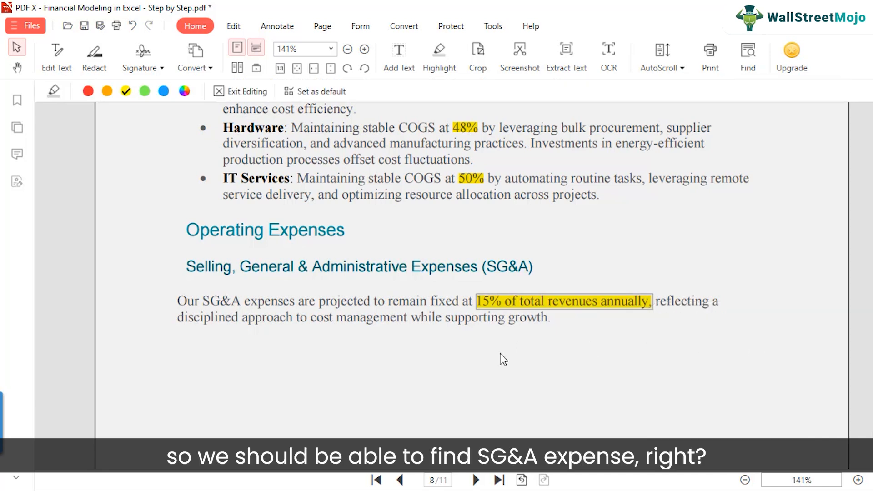
Step: Return to the spreadsheet and examine the SG&A Expense row in the drivers section
scroll(499, 356, down, 3)
scroll(369, 359, down, 10)
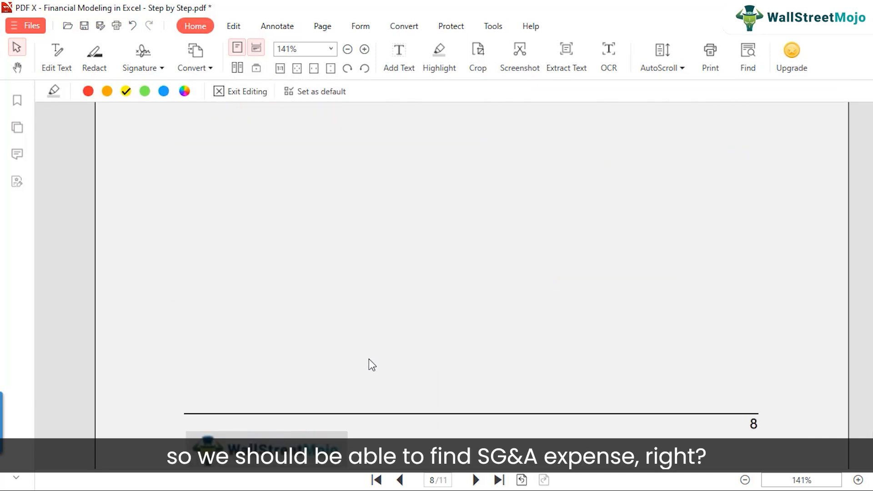
scroll(369, 359, up, 10)
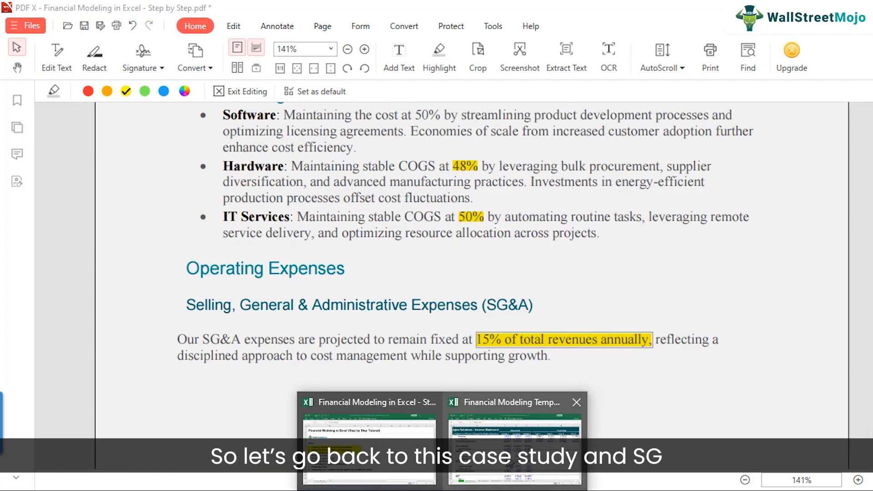
click(514, 424)
click(407, 248)
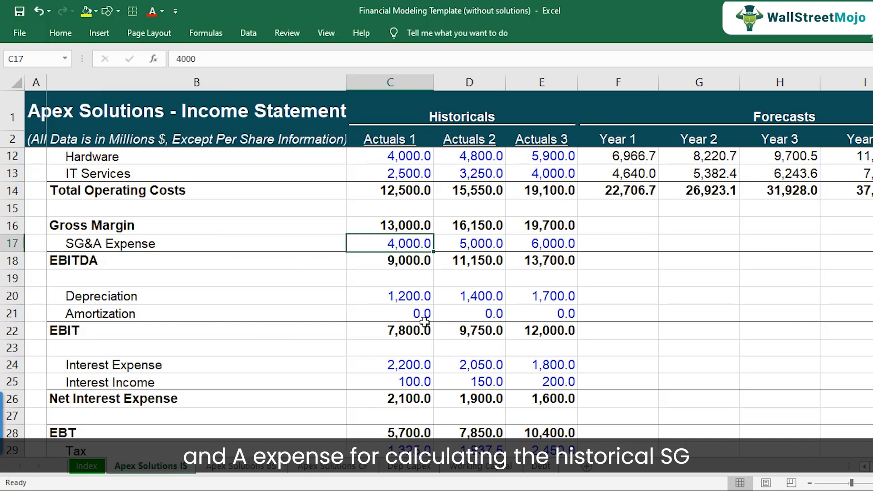
scroll(415, 328, down, 8)
scroll(417, 330, down, 7)
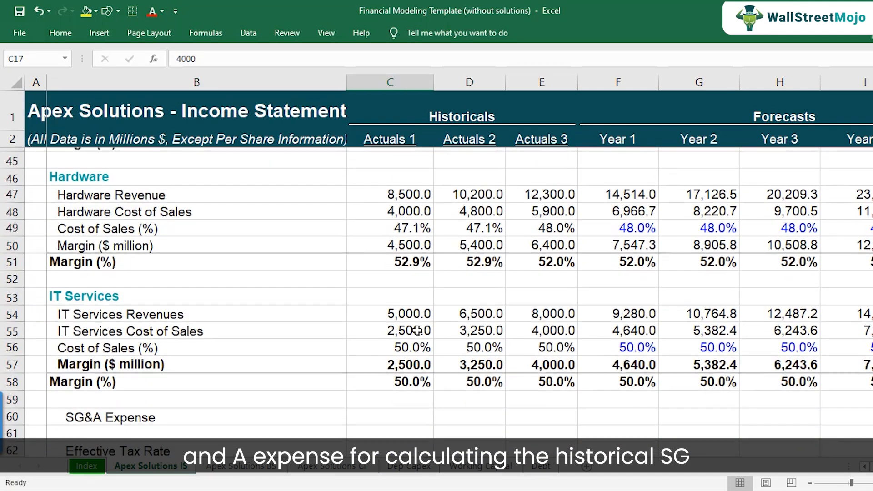
scroll(169, 325, up, 2)
click(153, 313)
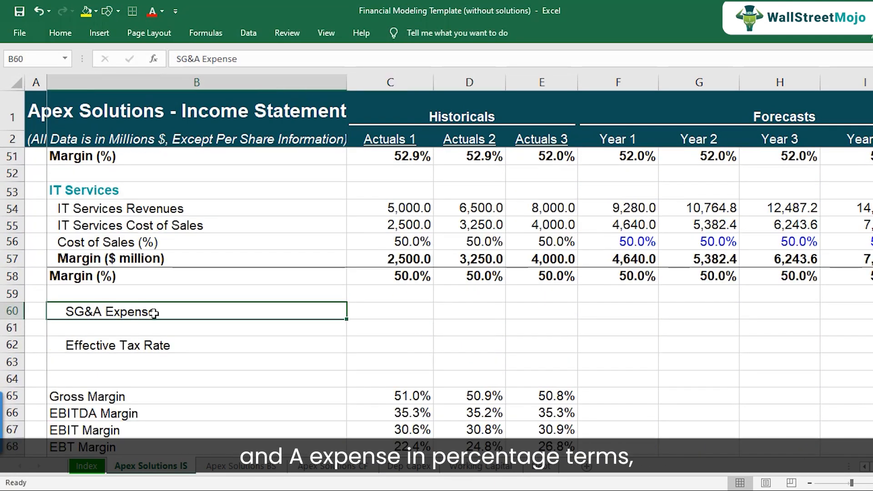
click(383, 317)
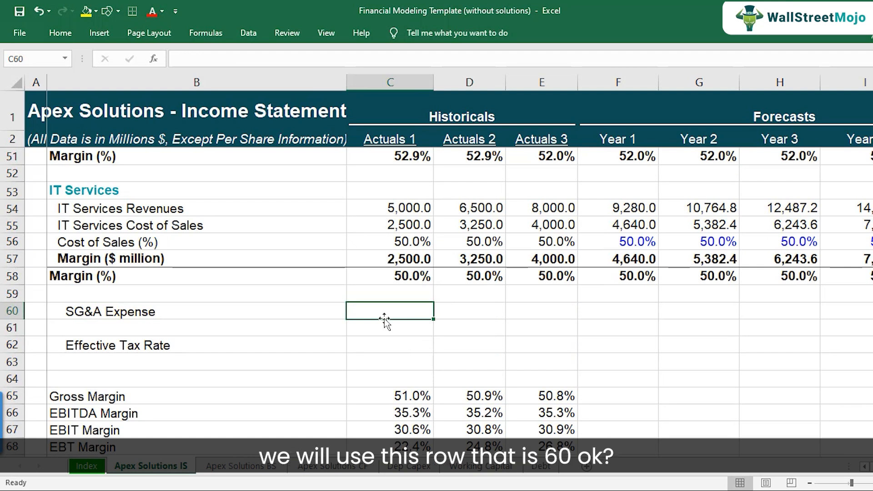
click(12, 311)
click(190, 314)
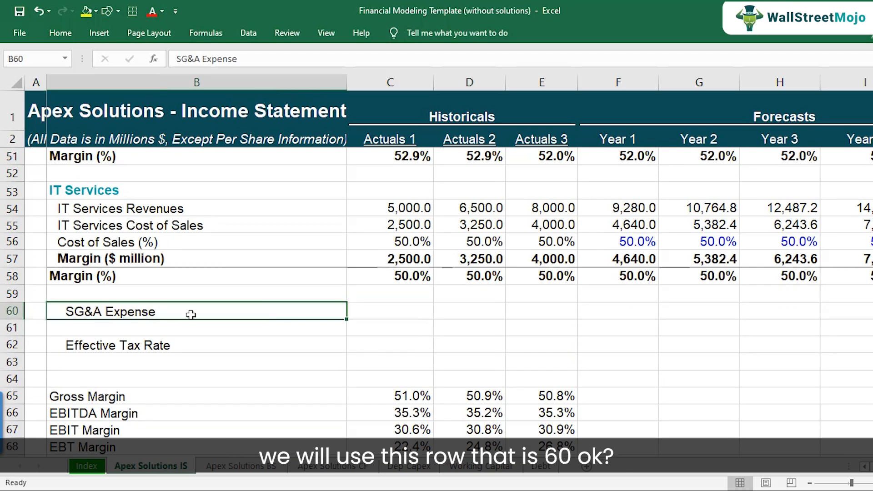
Step: Calculate Actuals 1 SG&A Expense as a percentage of total revenues in the SG&A driver row (=C17/C9)
click(392, 317)
text(=)
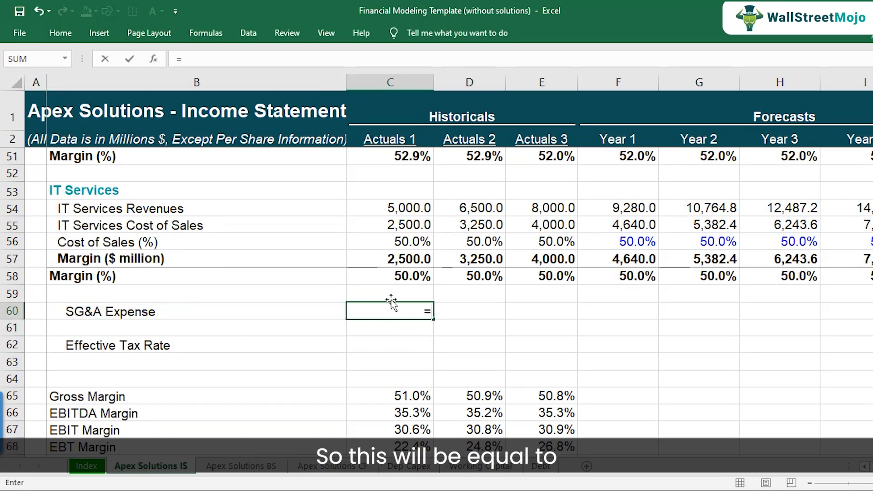
scroll(391, 301, up, 12)
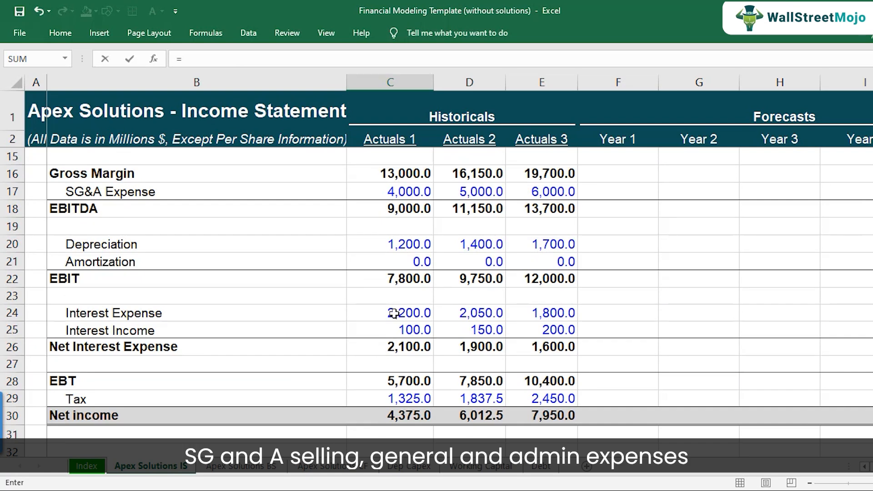
scroll(393, 314, up, 2)
click(409, 296)
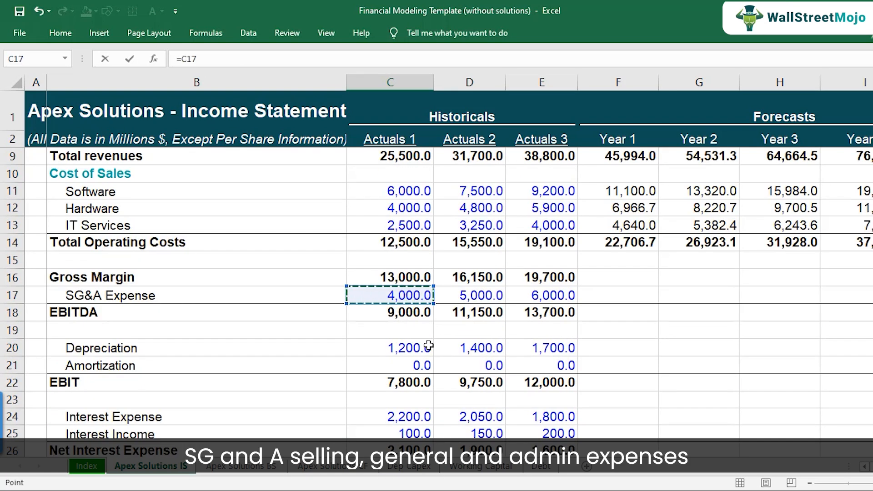
text(/)
scroll(406, 296, up, 2)
click(412, 259)
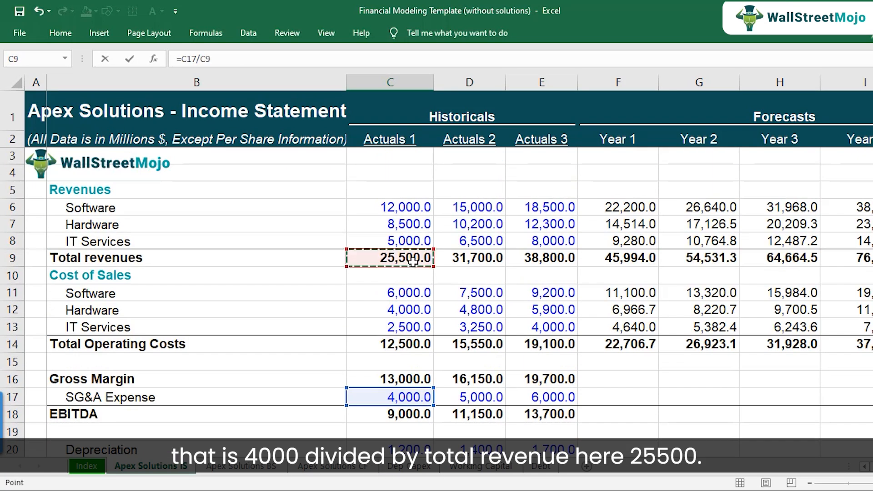
key(Return)
Step: Copy the SG&A percentage formula across to Actuals 2 and Actuals 3
key(Up)
key(Up)
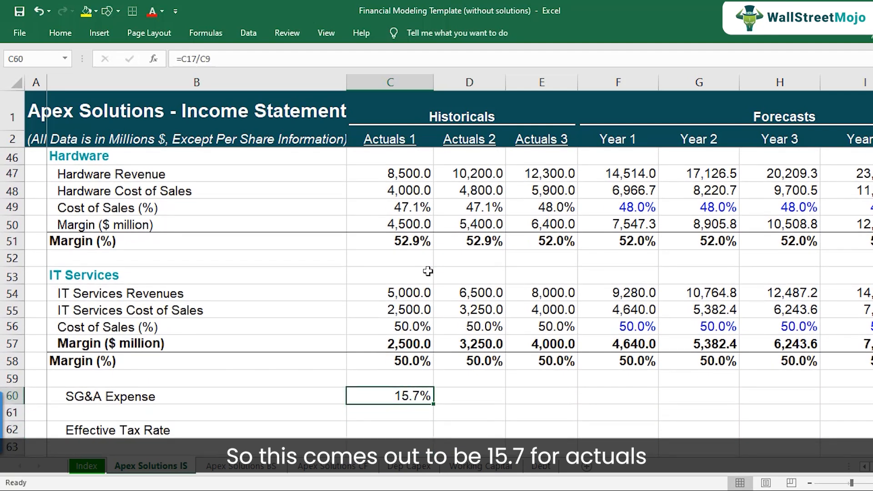
key(ctrl+c)
key(Right)
key(ctrl+v)
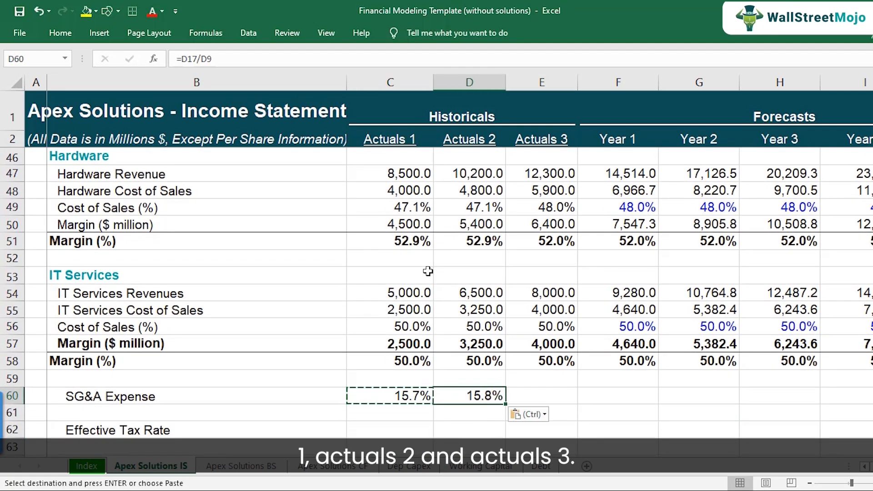
key(Right)
key(ctrl+v)
key(F2)
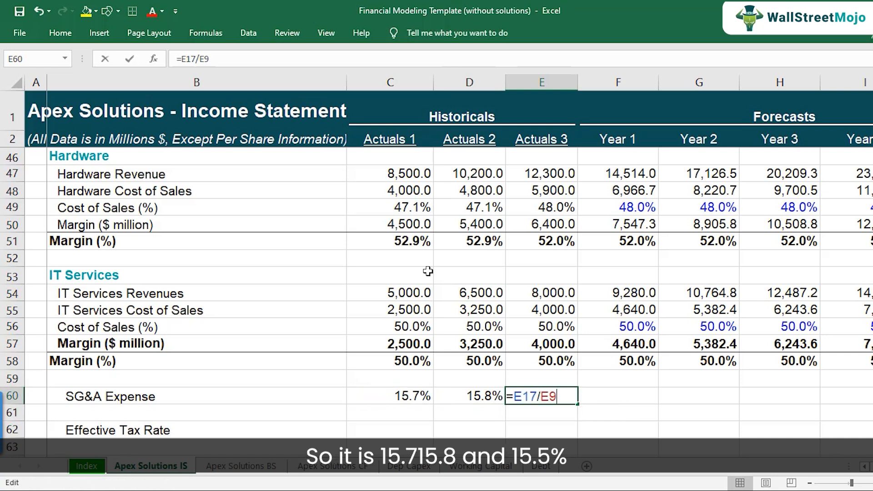
key(Escape)
key(Left)
key(Left)
key(shift+Right)
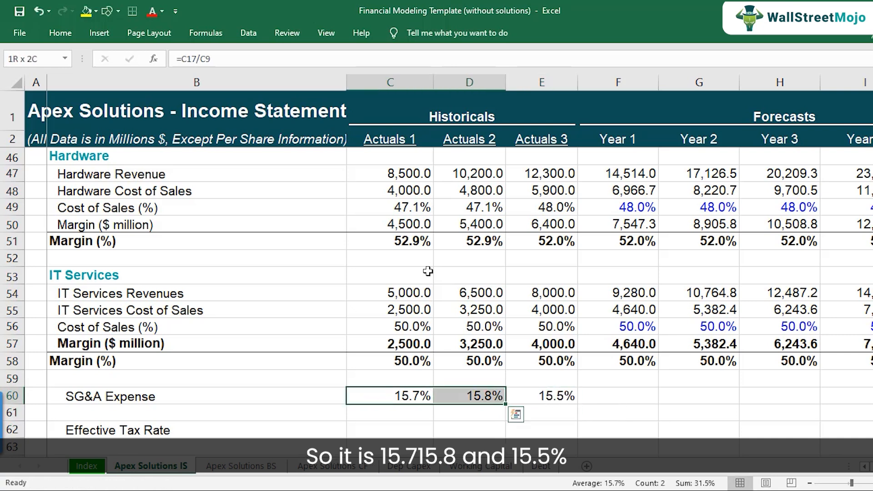
key(shift+Right)
scroll(427, 271, down, 1)
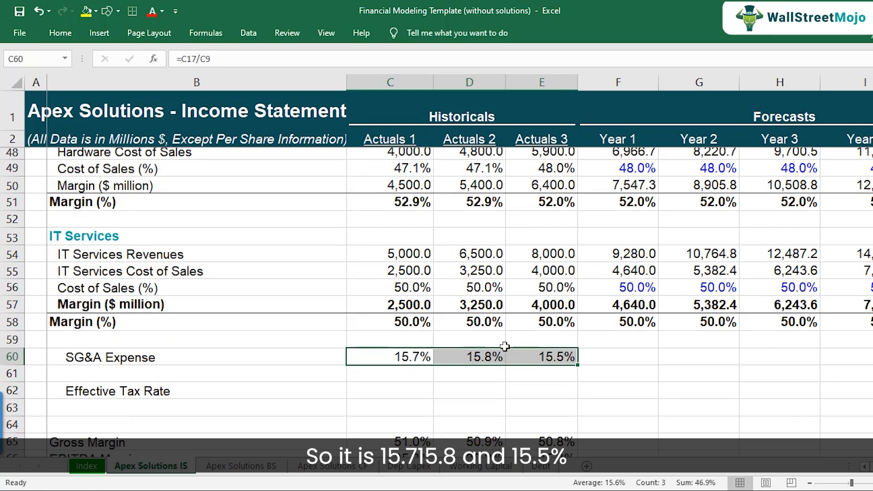
key(Right)
key(Right)
key(F2)
key(Escape)
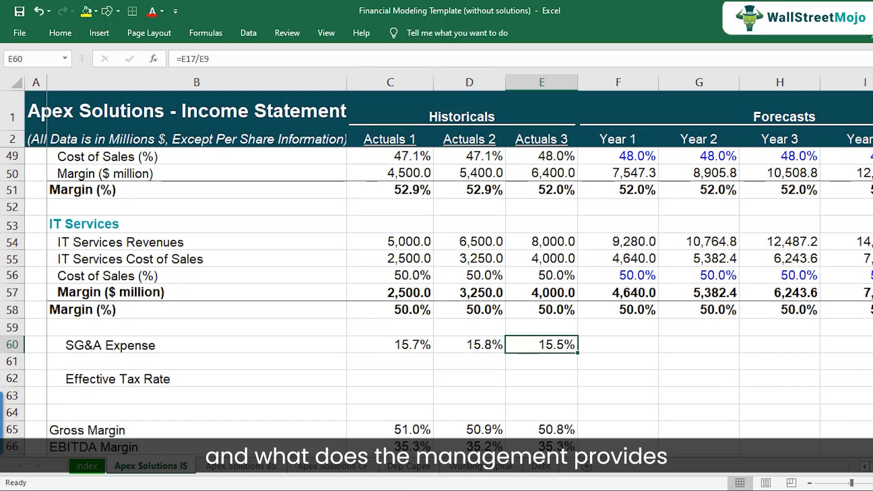
Step: Check the PDF's SG&A assumption and enter 15% as the Year 1 SG&A Expense driver
click(424, 490)
click(458, 381)
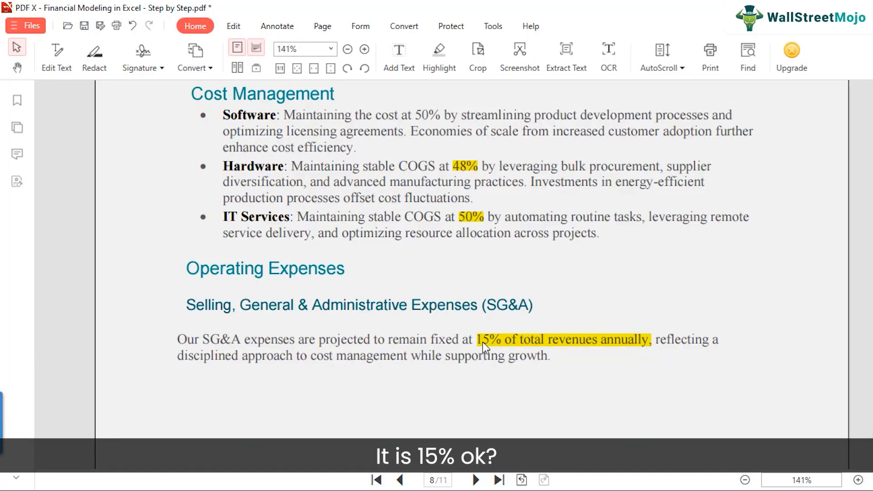
mouse_move(438, 490)
click(507, 450)
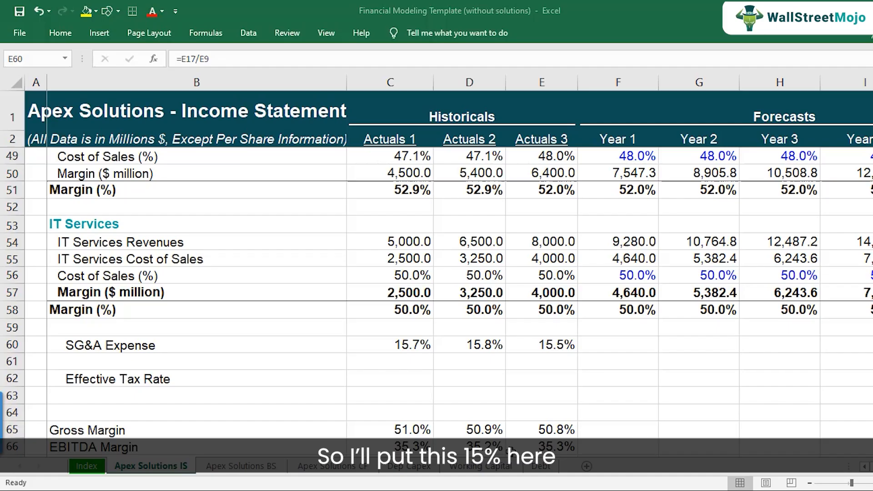
click(614, 344)
text(15%)
key(Return)
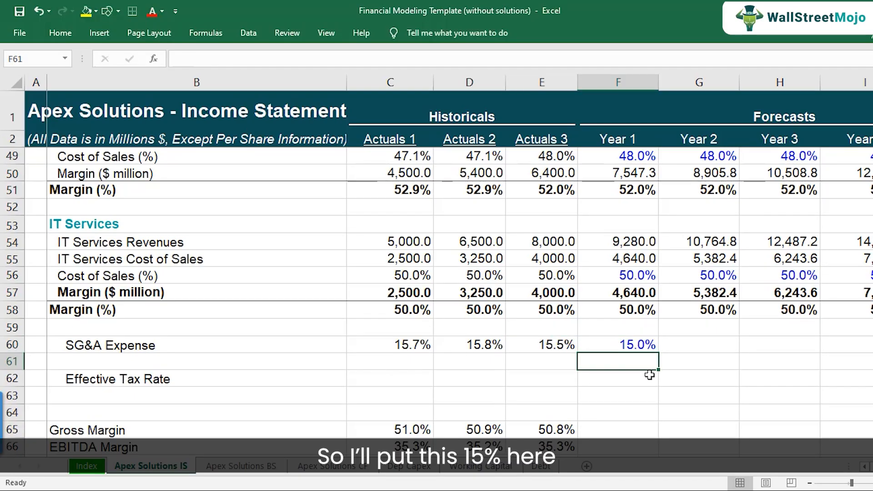
Step: Copy the 15% SG&A driver across Years 2 to 5
key(Up)
key(ctrl+c)
key(shift+Right)
key(shift+Right)
key(shift+Right)
key(shift+Right)
key(ctrl+v)
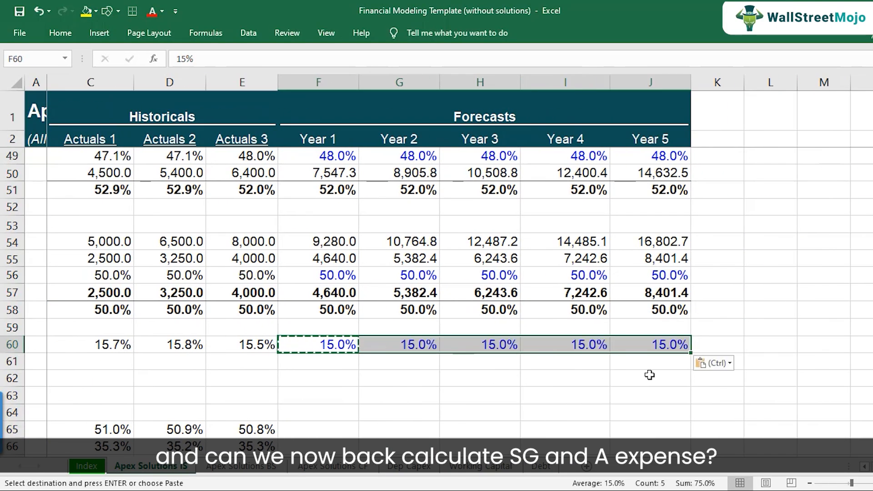
key(Down)
key(Up)
key(F2)
key(Escape)
key(Left)
key(Left)
key(Left)
key(Left)
key(Left)
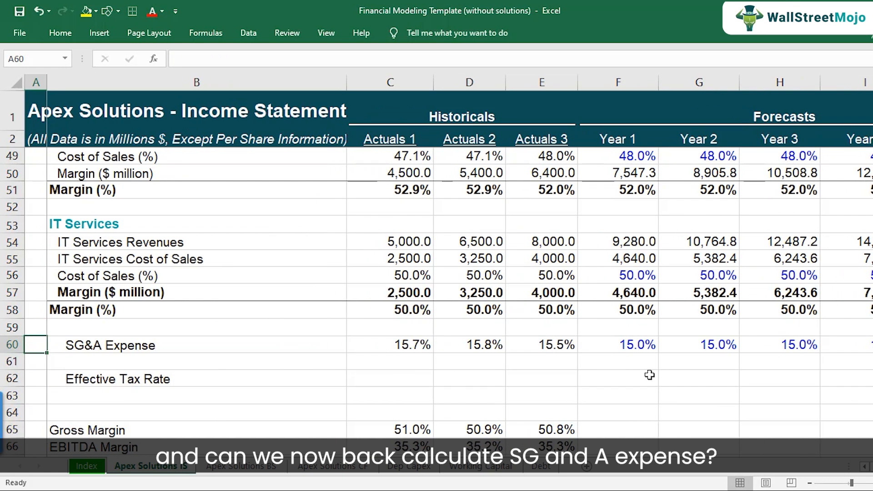
key(Right)
Step: Forecast Year 1 SG&A Expense in the income statement as total revenues times the SG&A driver (=F9*F60)
scroll(636, 321, up, 2)
scroll(637, 321, up, 12)
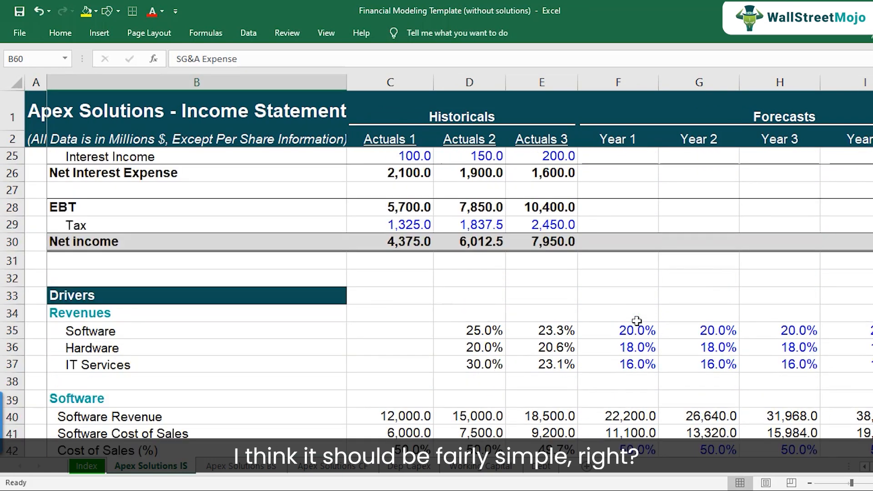
click(631, 329)
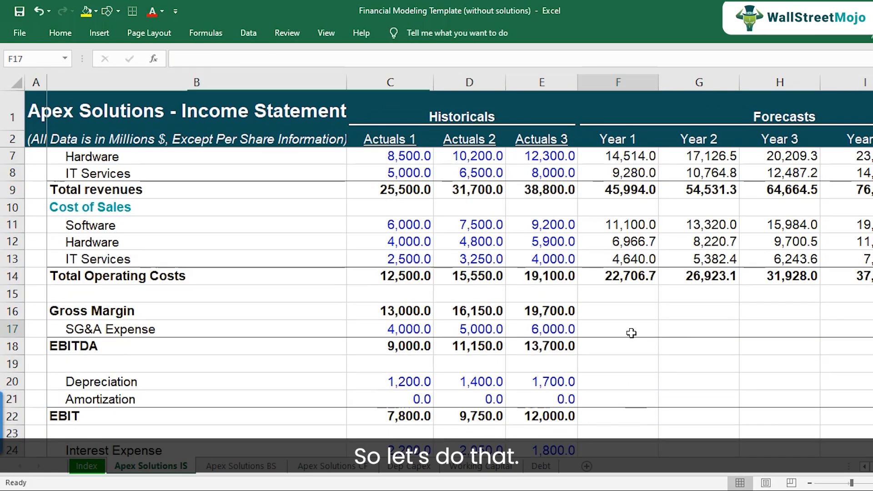
text(=)
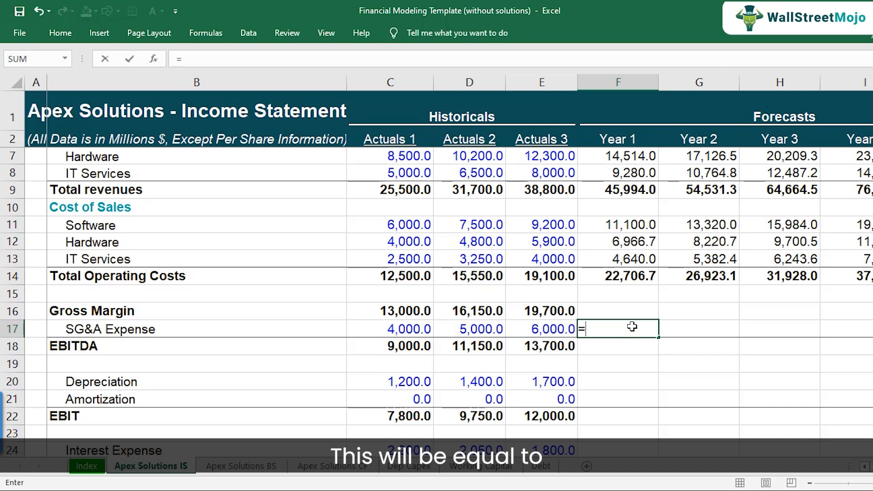
click(635, 192)
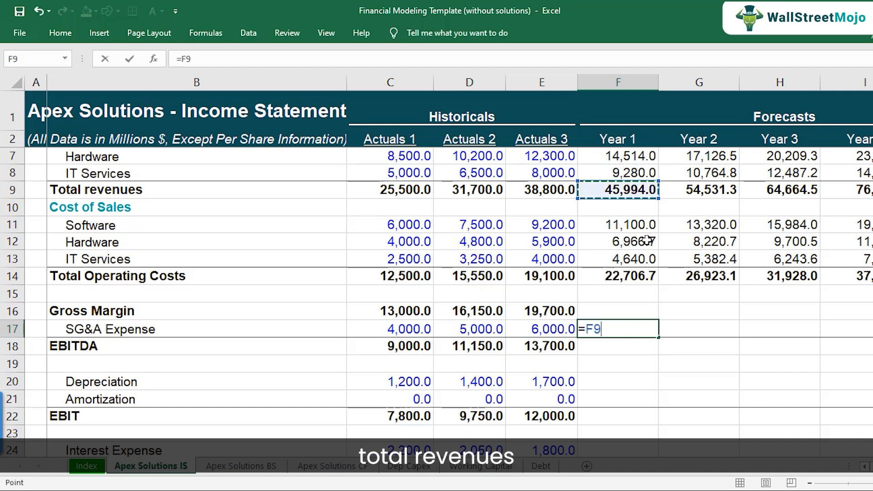
text(*)
scroll(645, 276, down, 4)
scroll(645, 275, down, 10)
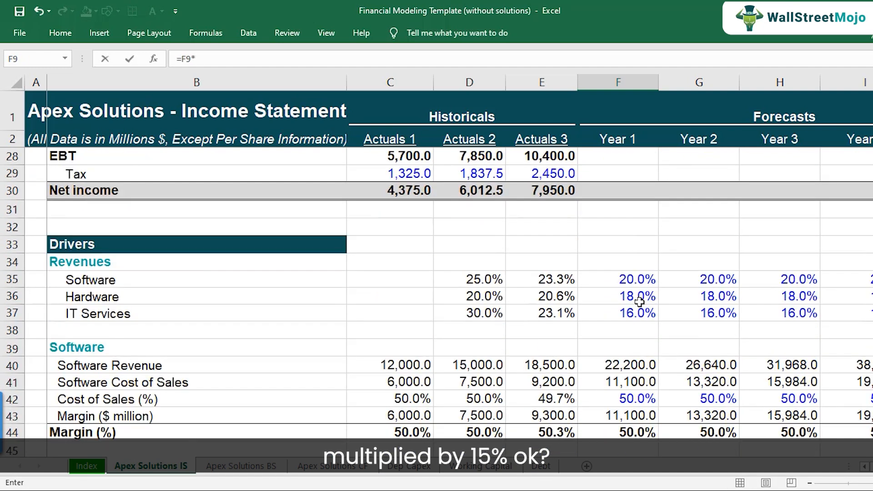
click(634, 344)
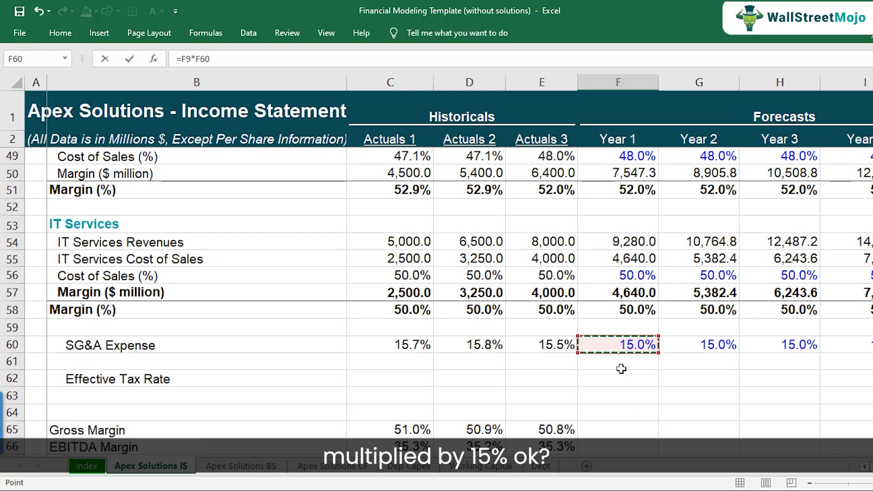
key(Return)
scroll(619, 365, up, 1)
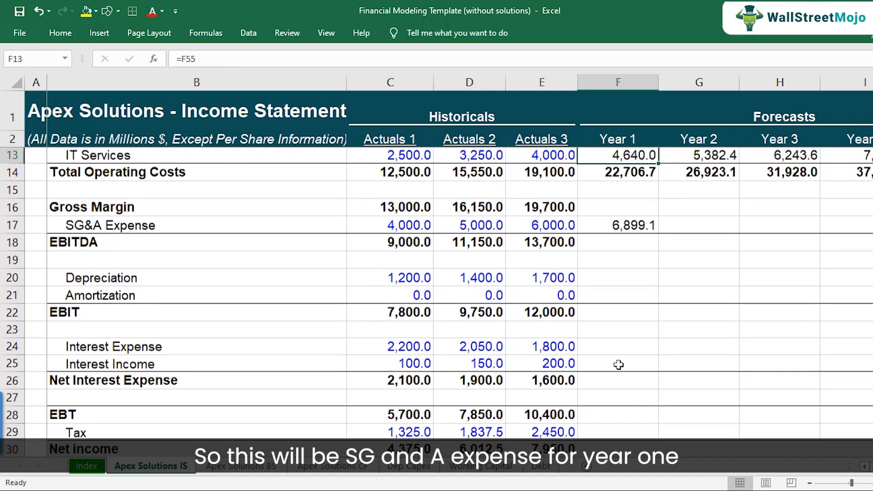
Step: Copy the Year 1 SG&A Expense formula across the forecast Years 2 to 5
key(Down)
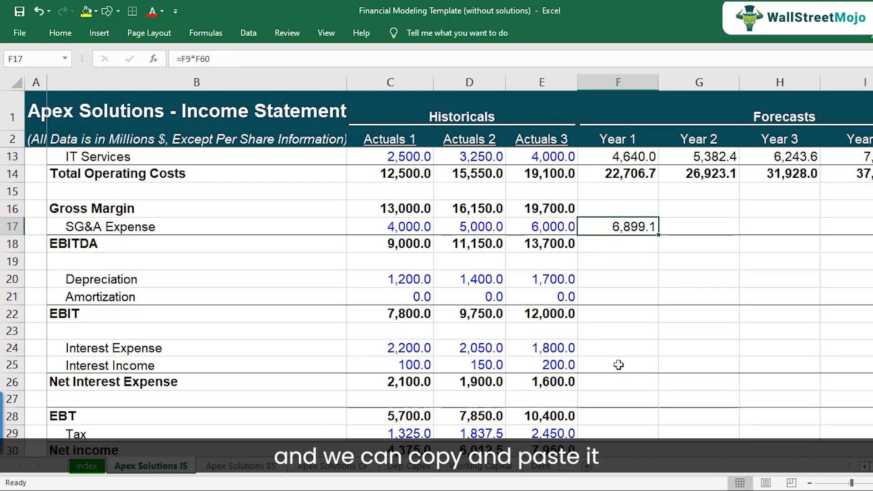
key(ctrl+c)
key(Right)
key(shift+Right)
key(shift+Right)
key(shift+Right)
key(ctrl+v)
Step: Review the SG&A Expense forecast formulas for Year 1 and Year 2
key(Left)
key(Left)
key(Left)
key(Left)
key(Left)
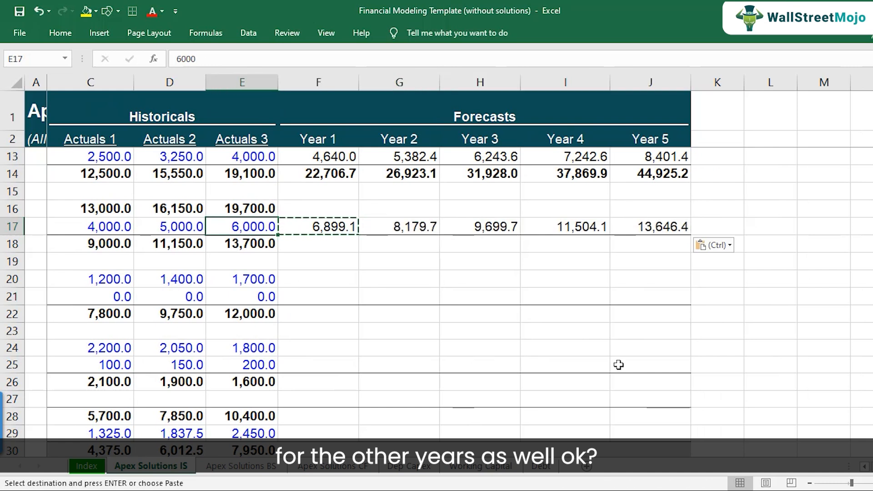
key(Right)
key(Right)
key(Right)
key(Right)
key(Right)
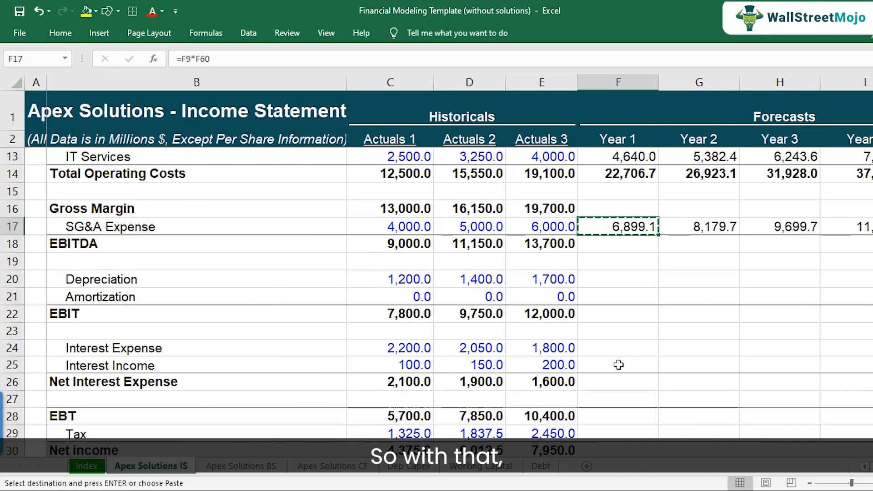
scroll(619, 347, up, 2)
key(F2)
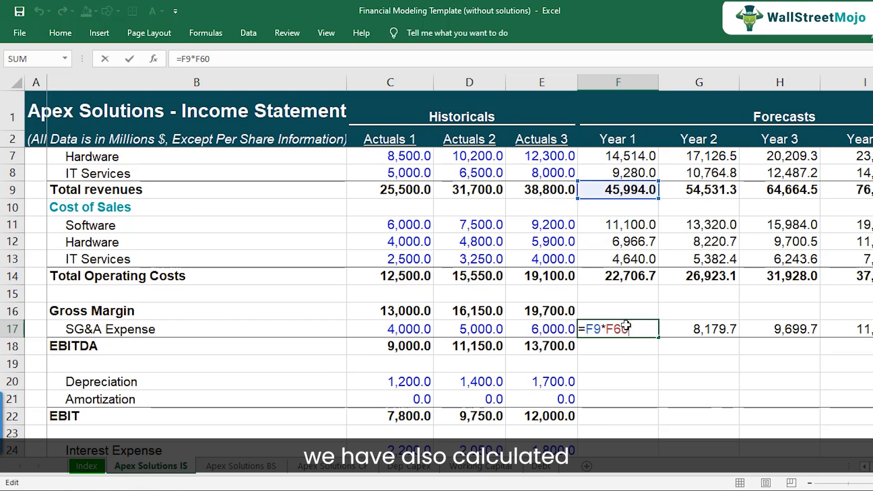
key(Escape)
key(F2)
key(Escape)
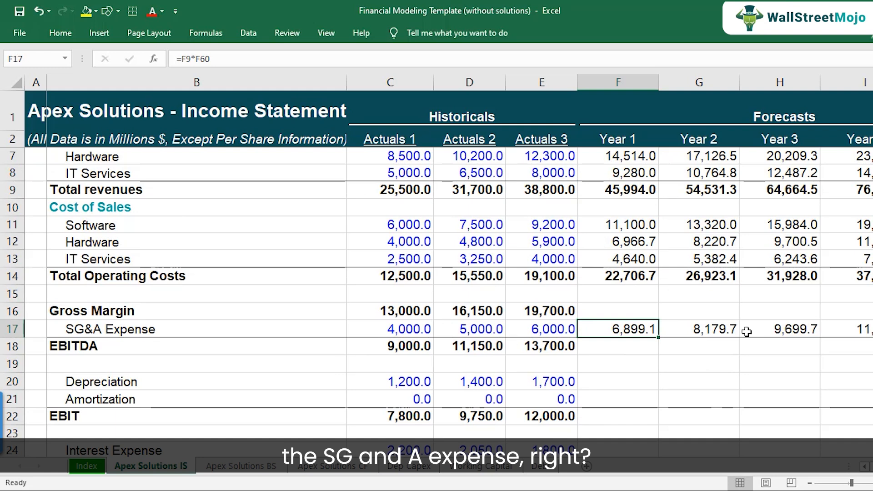
click(698, 331)
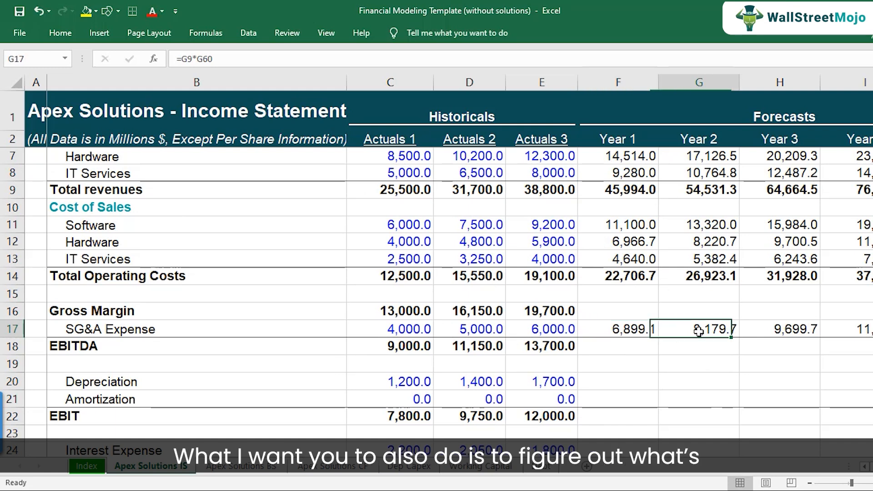
Step: Copy the Actuals 3 Gross Margin formula (total revenues minus total operating costs) across forecast Years 1 to 5
click(567, 309)
key(F2)
key(Escape)
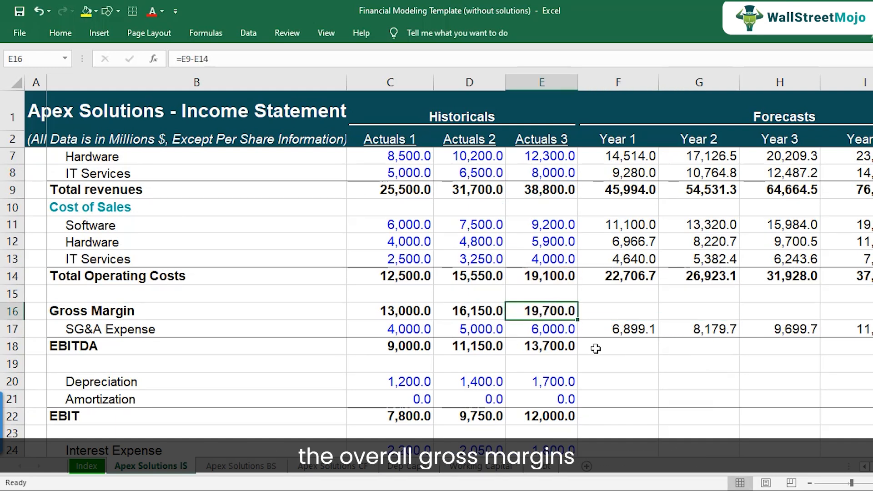
key(ctrl+c)
key(Right)
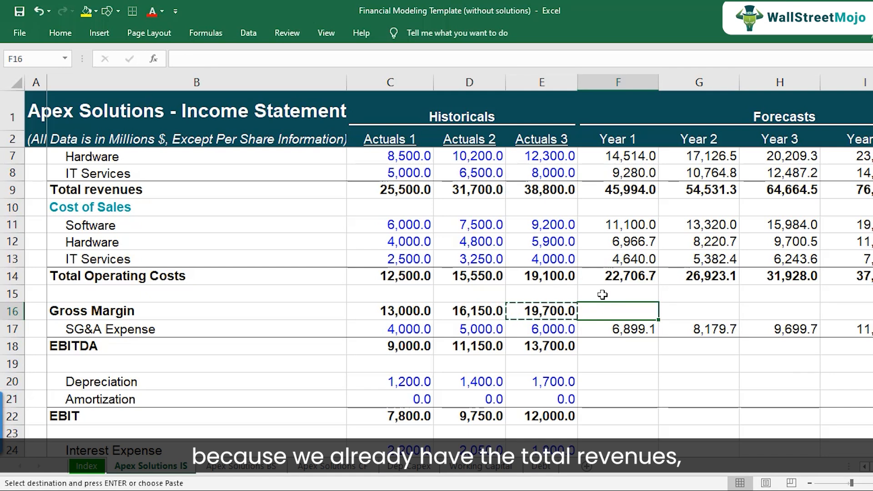
scroll(602, 295, up, 2)
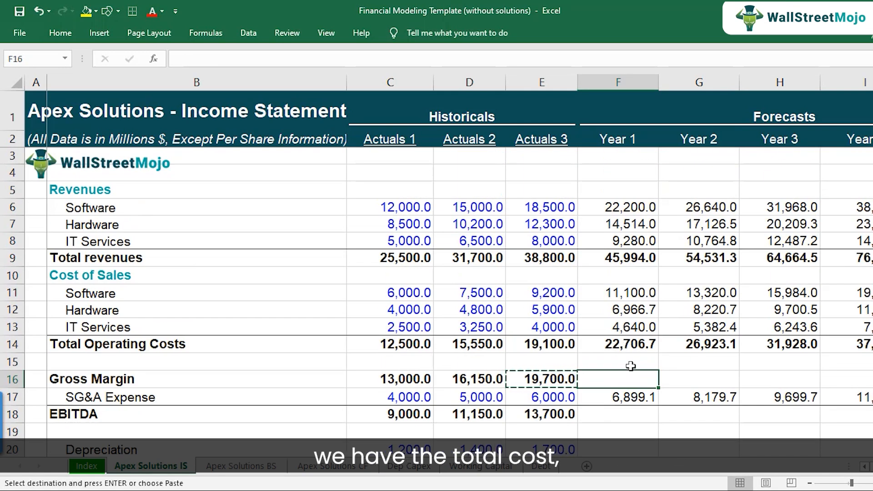
key(shift+Right)
key(shift+Right)
key(shift+Right)
key(shift+Right)
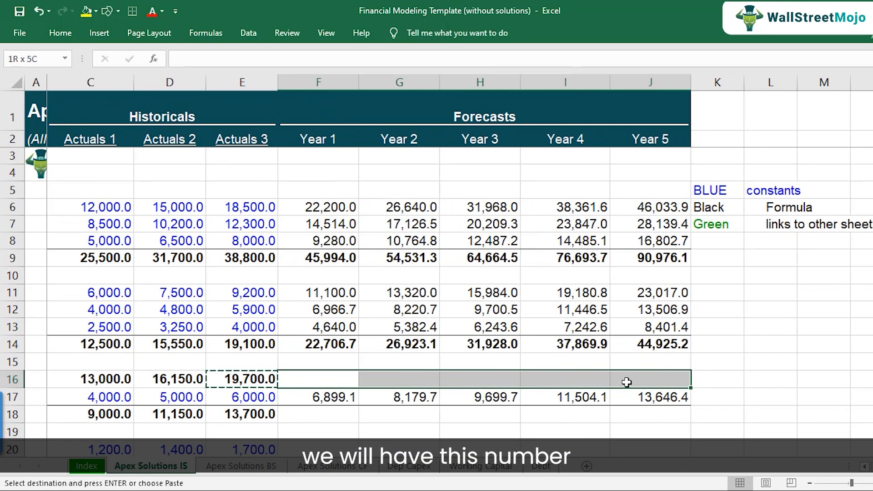
key(ctrl+v)
key(Down)
key(Up)
key(Escape)
key(F2)
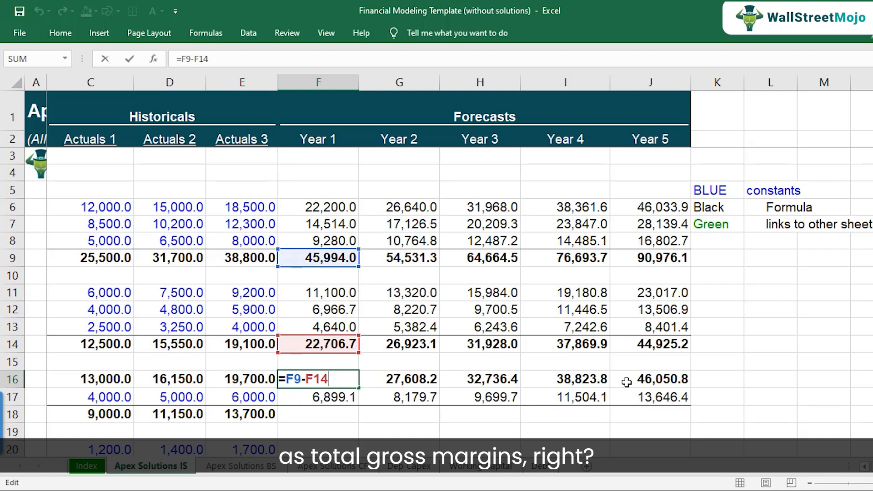
key(Return)
Step: Inspect the Year 1 Gross Margin formula =F9-F14
key(Left)
key(Left)
key(Left)
key(Left)
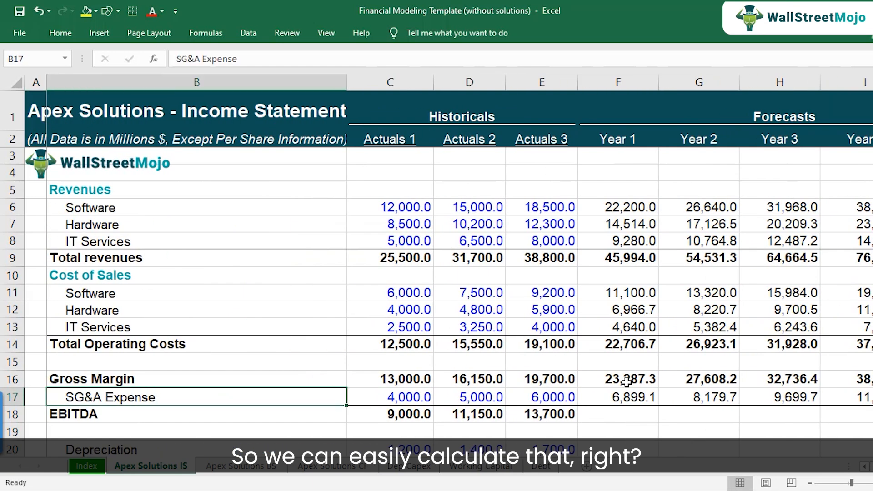
key(Right)
key(Right)
key(Right)
key(Right)
key(Up)
key(F2)
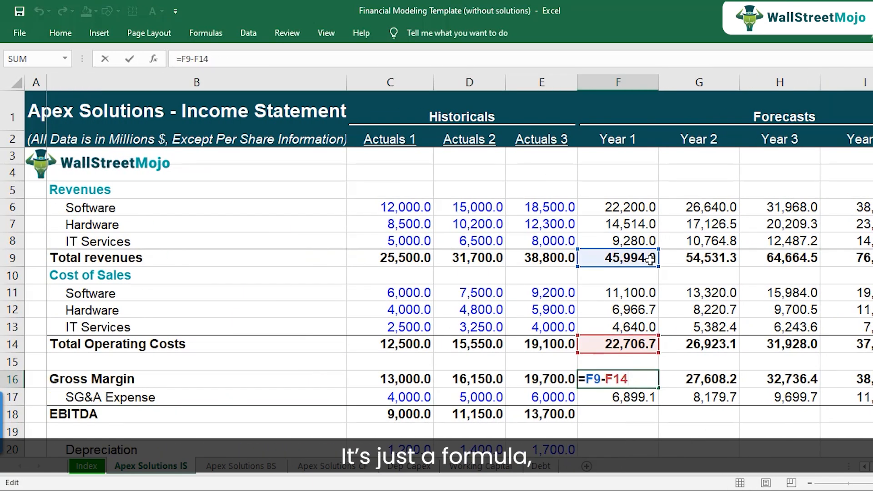
key(ctrl+Return)
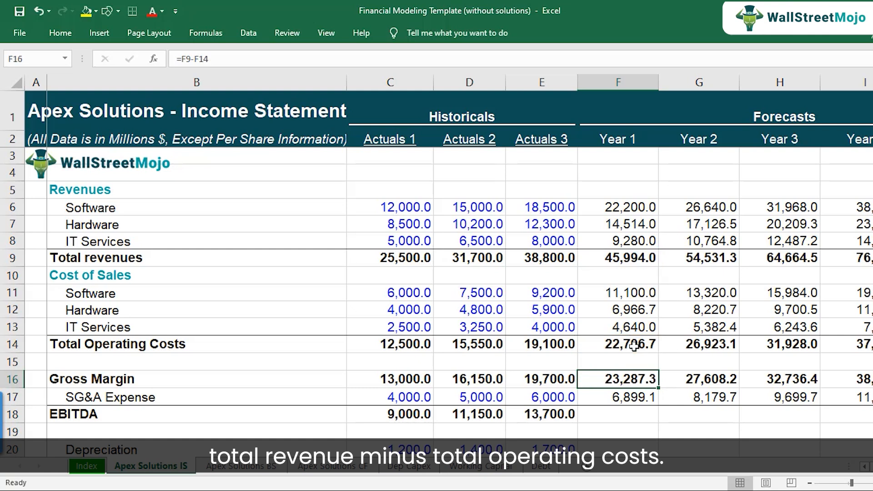
scroll(632, 352, down, 1)
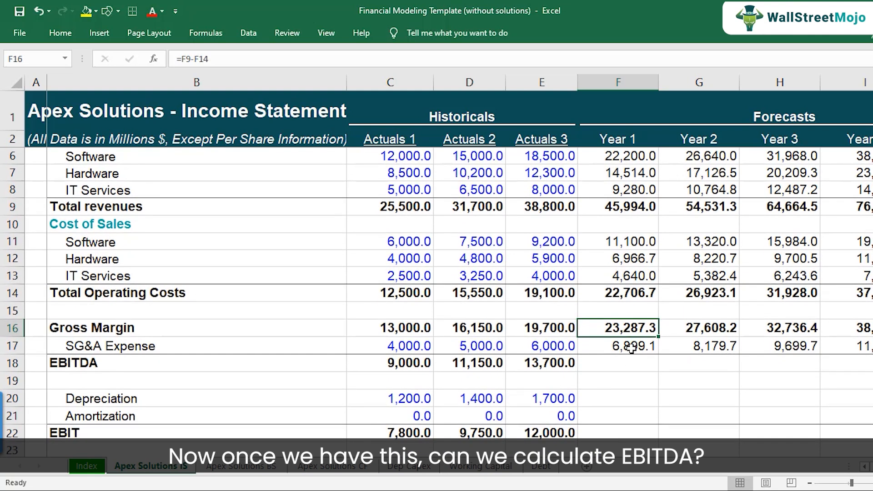
Step: Copy the Actuals 3 EBITDA formula (gross margin minus SG&A) into Year 1 as =F16-F17
click(631, 348)
click(562, 364)
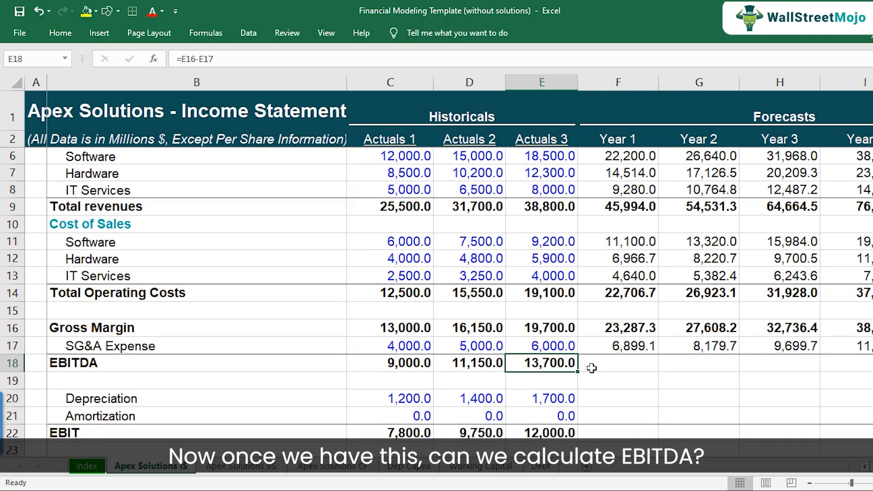
key(F2)
key(Escape)
key(ctrl+c)
key(Right)
key(ctrl+v)
key(Down)
double_click(617, 366)
key(Escape)
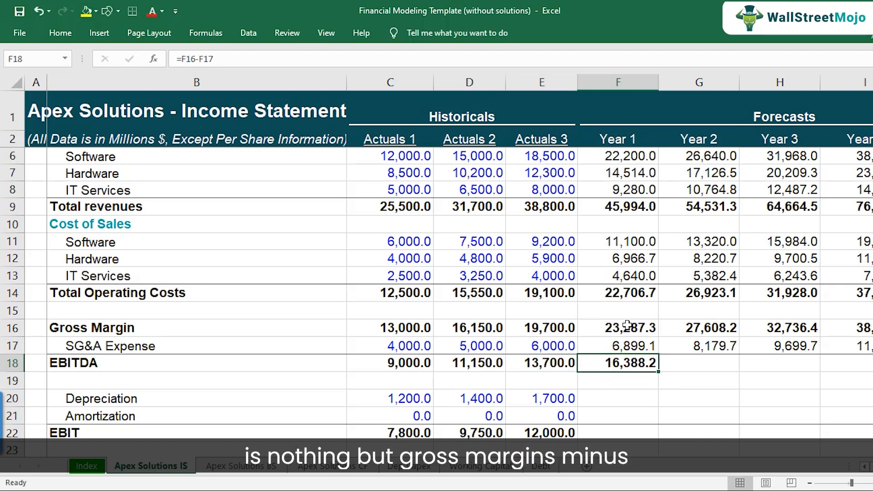
Step: Copy the Year 1 EBITDA formula across forecast Years 2 to 5
click(640, 348)
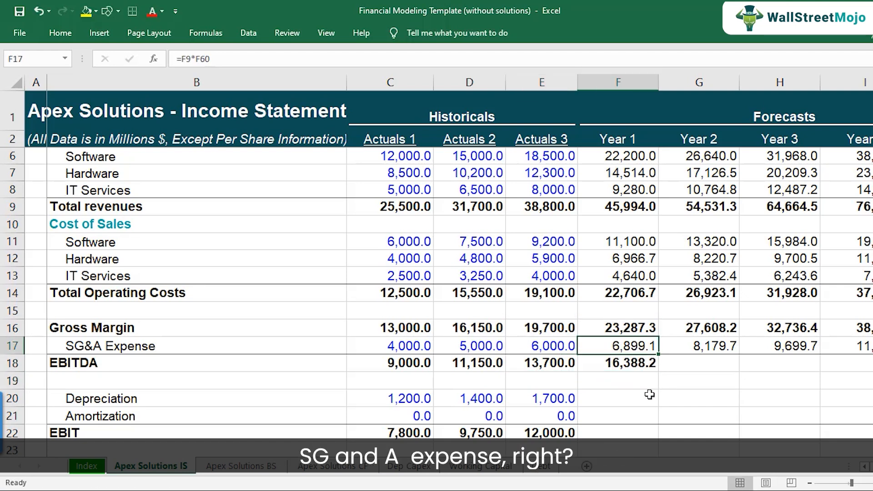
key(Down)
key(ctrl+c)
key(shift+Right)
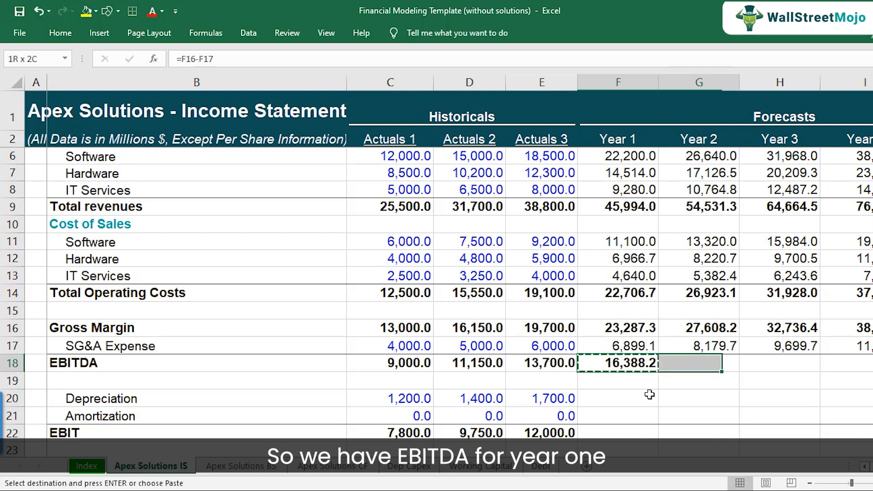
key(shift+Right)
key(shift+Right)
key(shift+Right)
key(ctrl+v)
key(F2)
key(Tab)
key(Tab)
key(Left)
key(Left)
key(Left)
key(Left)
key(Left)
key(Left)
key(Left)
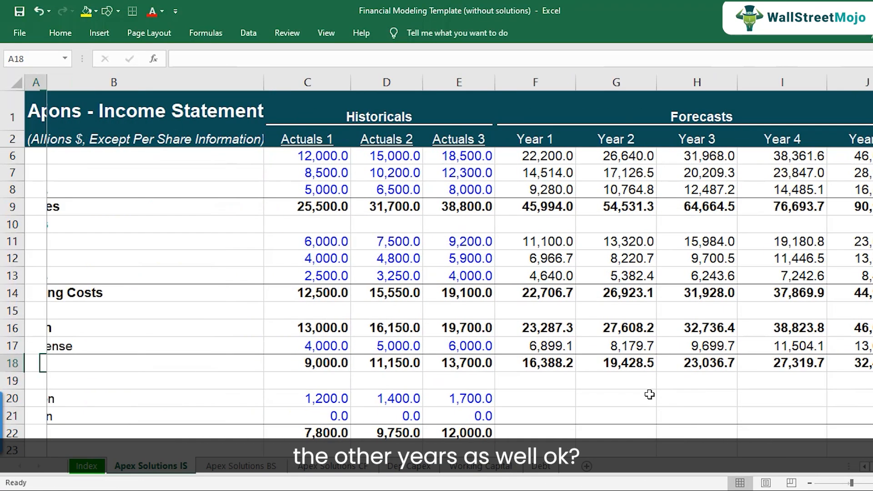
scroll(649, 394, down, 2)
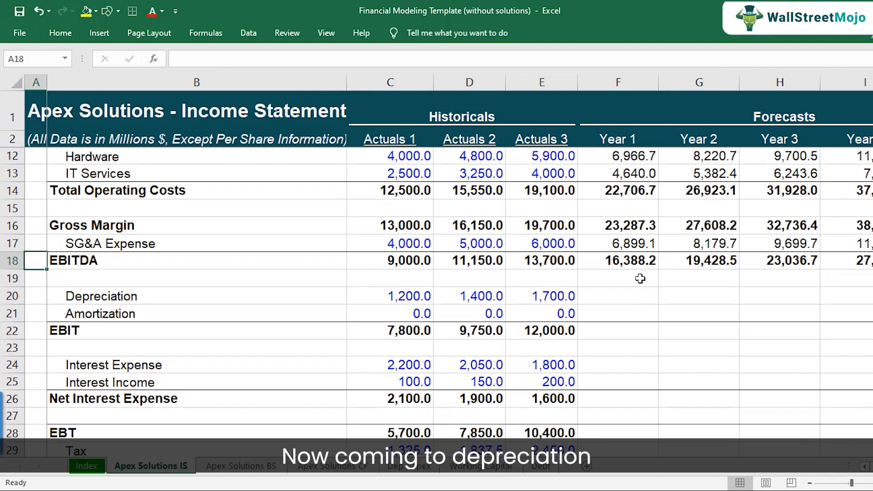
Step: Fill the Depreciation and Amortization forecast cells for Years 1 to 5 yellow as placeholders
scroll(636, 291, down, 1)
click(616, 252)
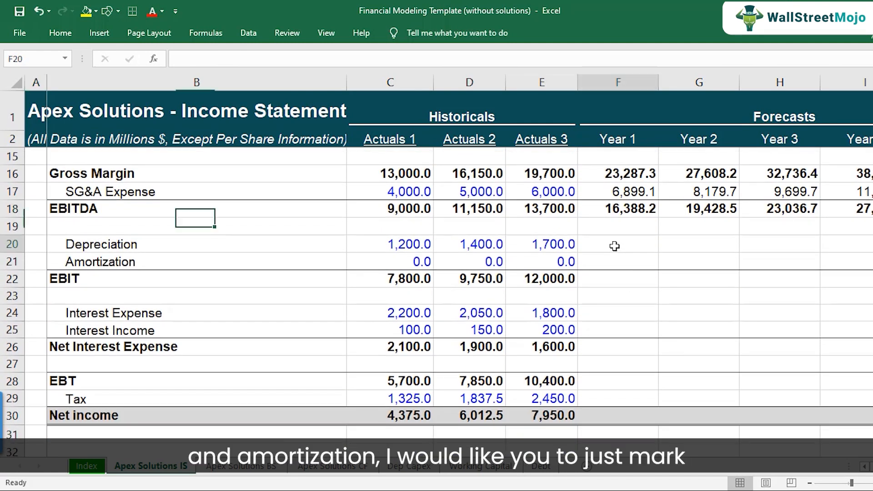
key(shift+Right)
key(shift+Right)
key(shift+Right)
key(shift+Right)
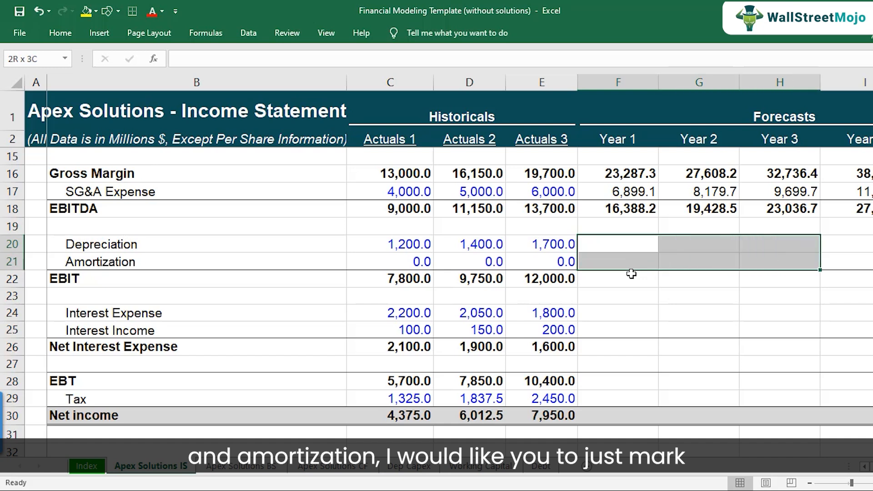
click(90, 15)
click(320, 246)
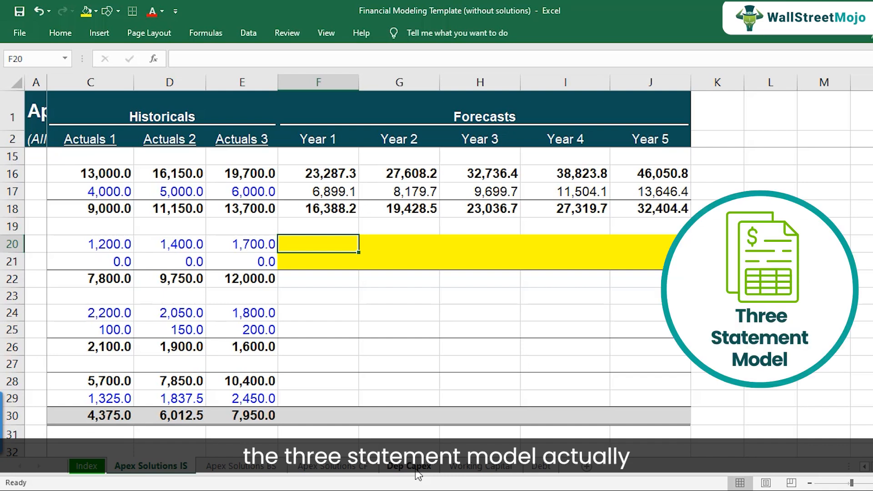
Step: Copy the Actuals 3 EBIT formula (EBITDA minus depreciation and amortization) across forecast Years 1 to 5
key(Left)
key(Left)
key(Left)
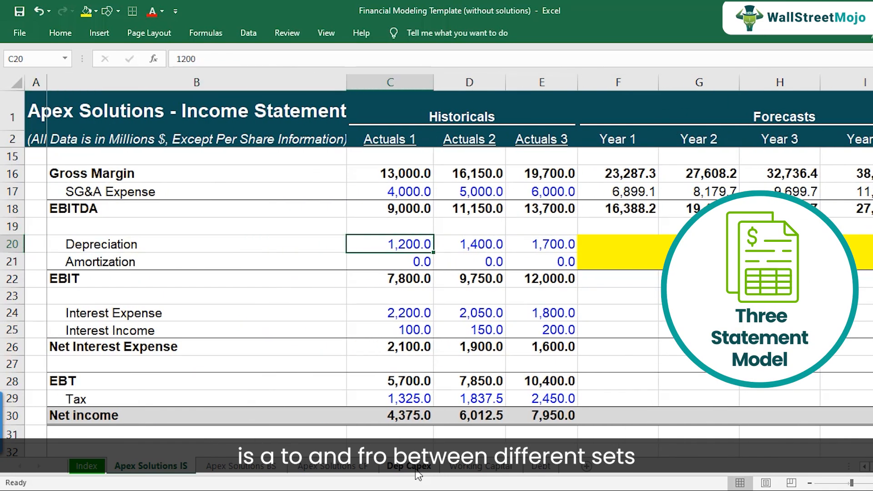
key(Right)
key(Right)
key(Down)
key(Down)
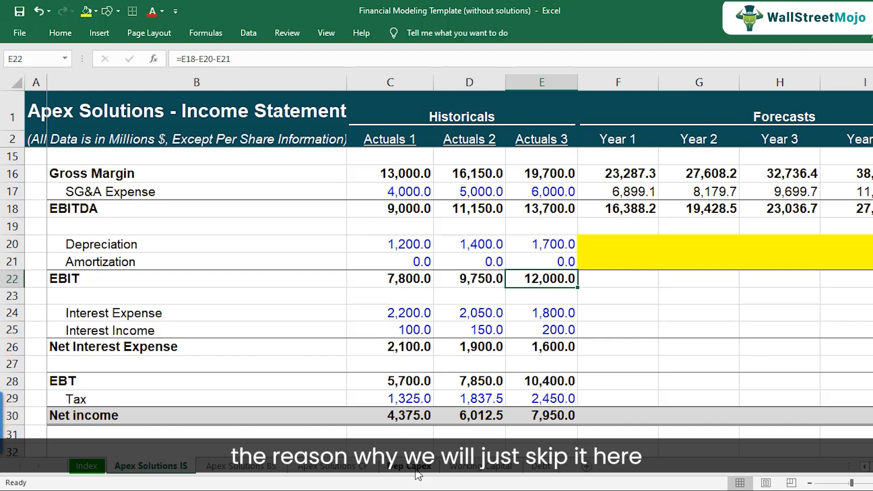
key(ctrl+c)
key(Right)
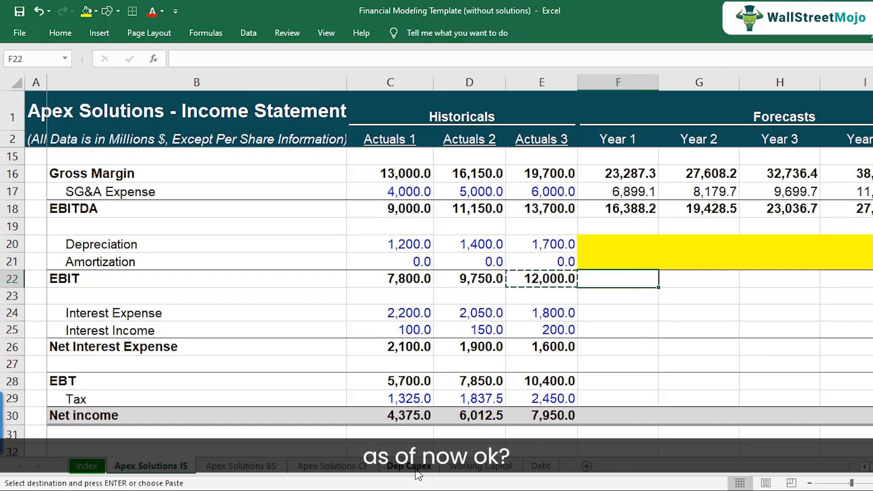
key(shift+Right)
key(shift+Right)
key(shift+Right)
key(shift+Right)
key(ctrl+v)
key(F2)
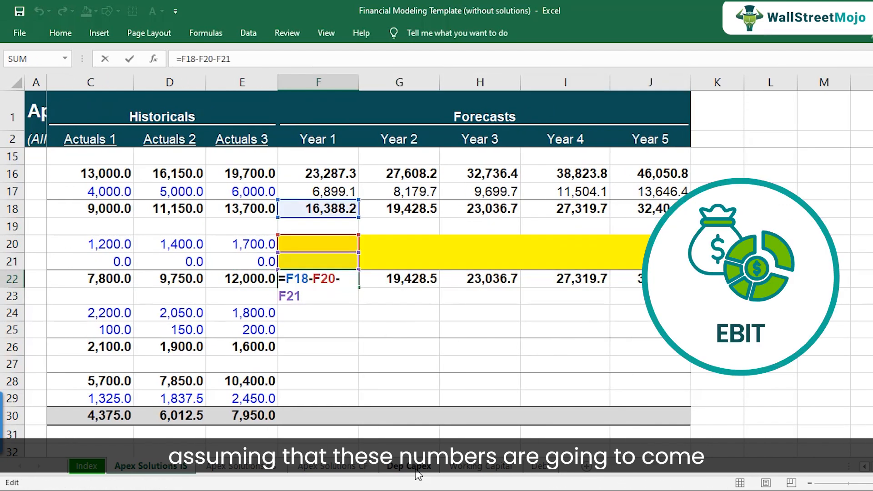
key(Escape)
Step: Fill the Interest Expense and Interest Income forecast cells for Years 1 to 5 yellow as placeholders
key(Left)
key(Left)
key(Left)
key(Left)
key(Left)
key(Right)
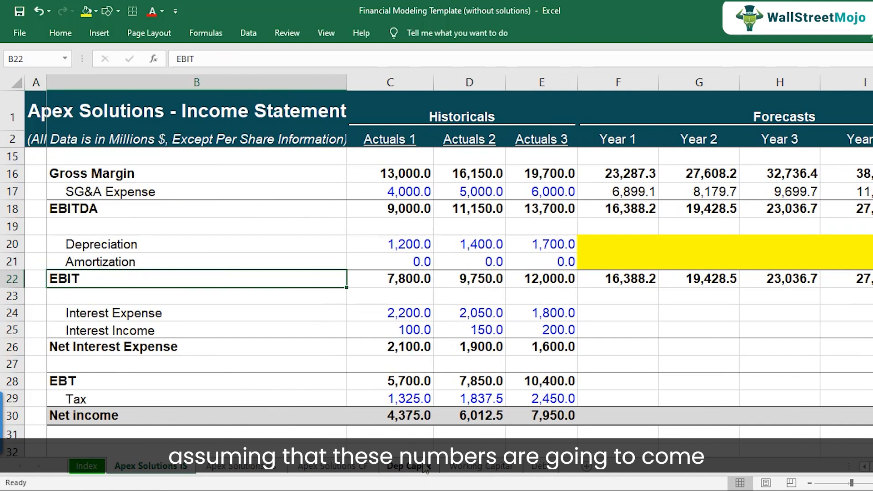
drag(628, 242, 628, 261)
scroll(632, 293, down, 2)
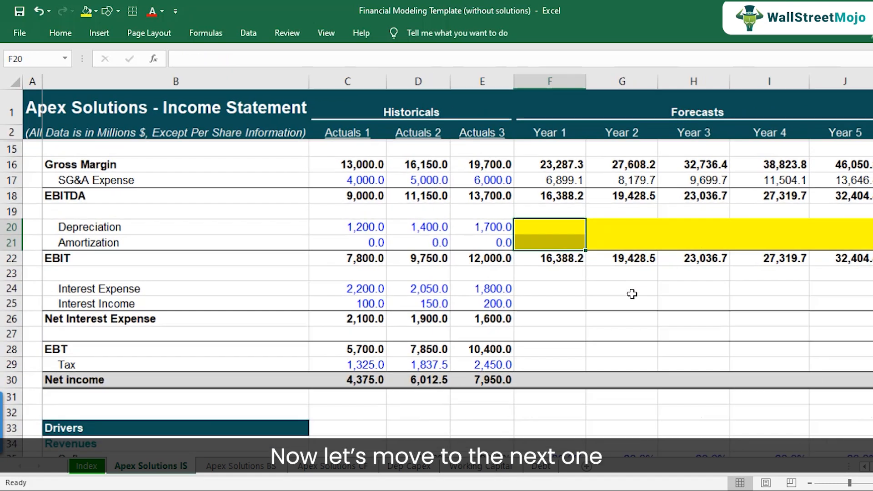
drag(552, 290, 839, 300)
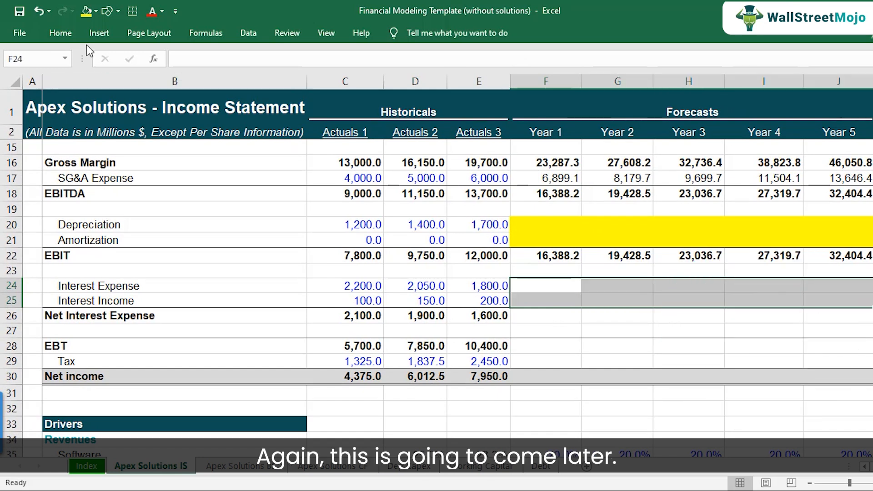
click(85, 11)
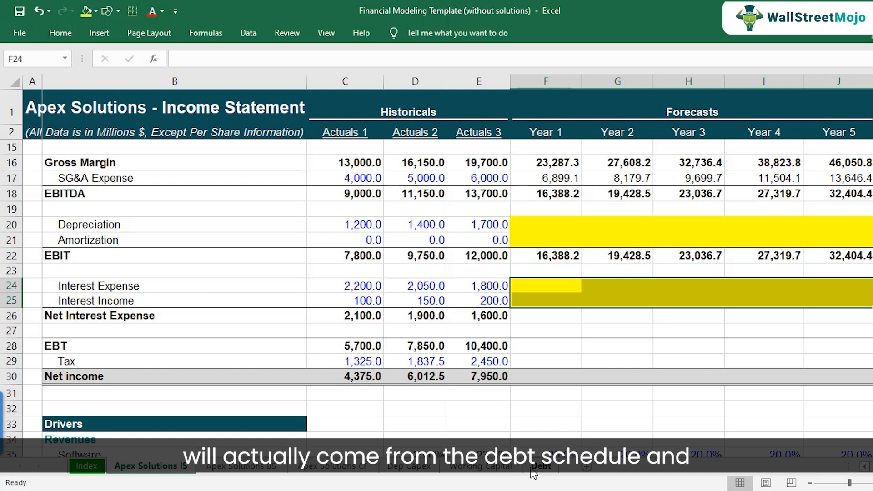
Step: Switch to the step-by-step tutorial workbook and review step 8, Projecting Debt
click(441, 490)
click(391, 473)
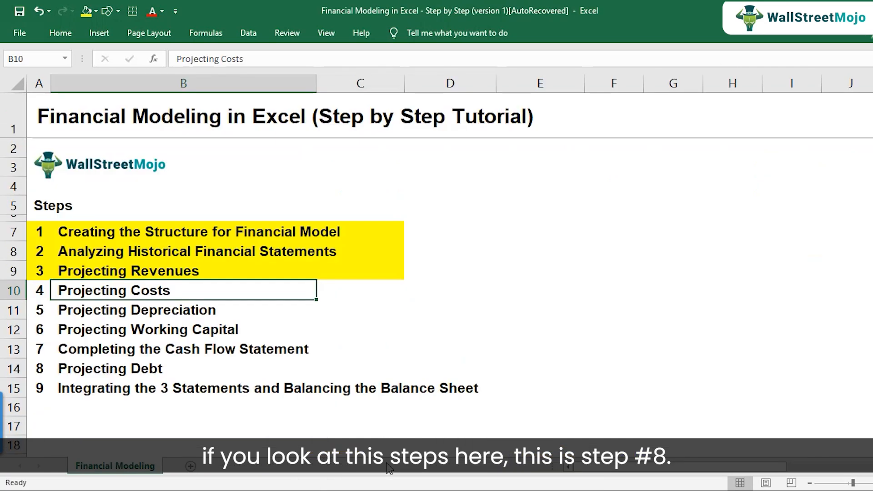
click(74, 369)
click(11, 369)
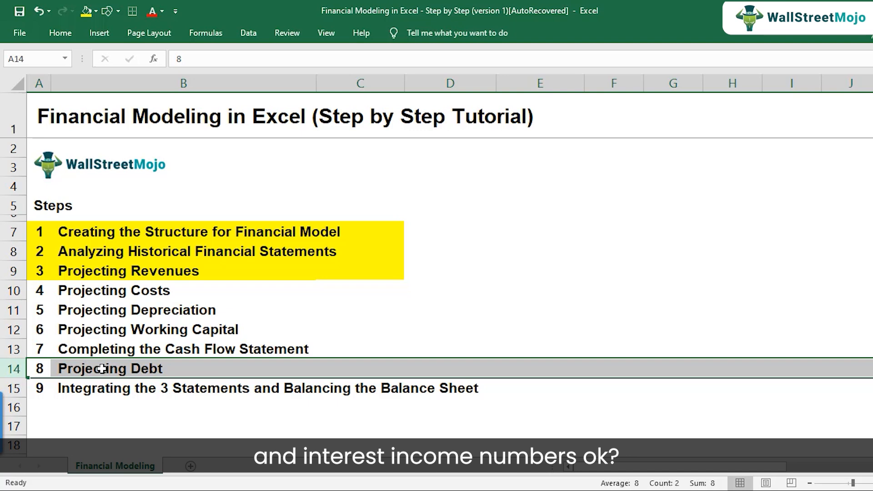
click(437, 482)
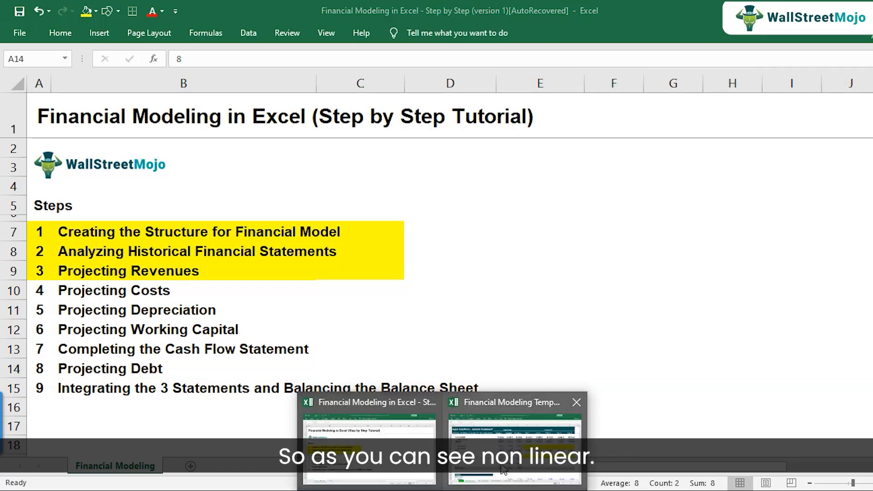
Step: Switch back to the financial model template and copy the Actuals 3 Net Interest Expense formula across forecast Years 1 to 5
click(502, 468)
click(550, 315)
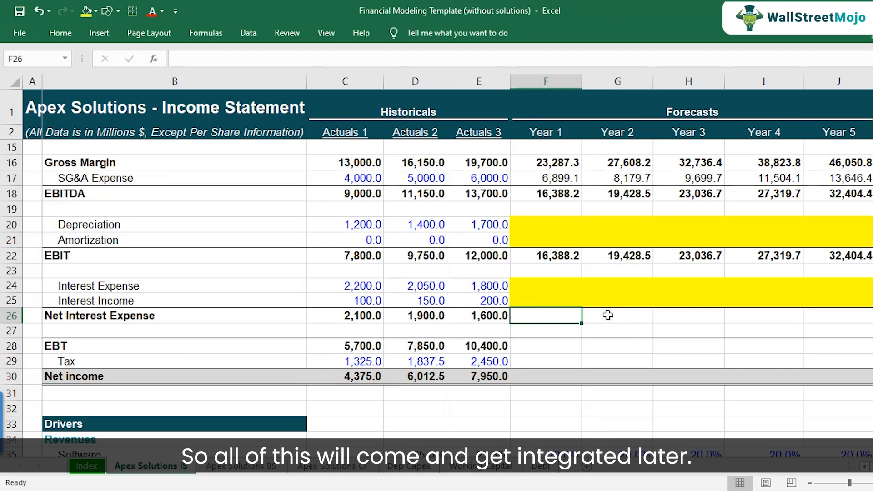
key(Left)
key(F2)
key(Escape)
key(ctrl+c)
key(Right)
key(shift+Right)
key(shift+Right)
key(shift+Right)
key(shift+Right)
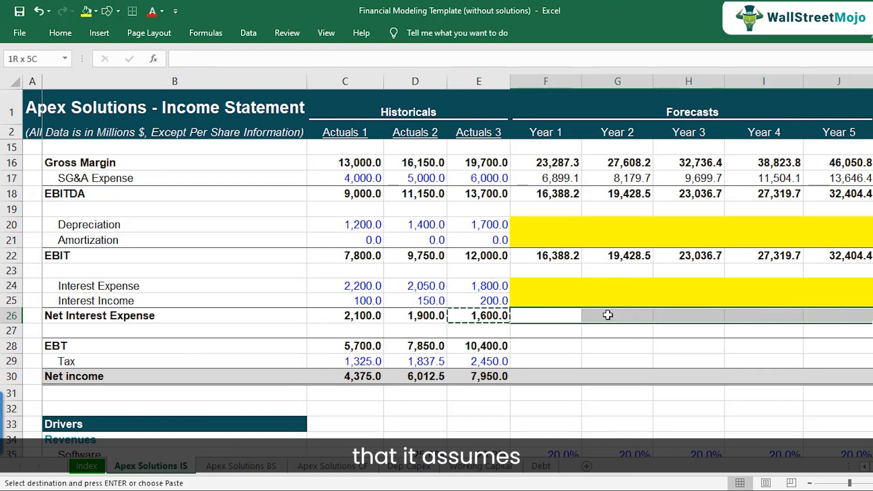
key(ctrl+v)
key(Down)
key(Up)
key(F2)
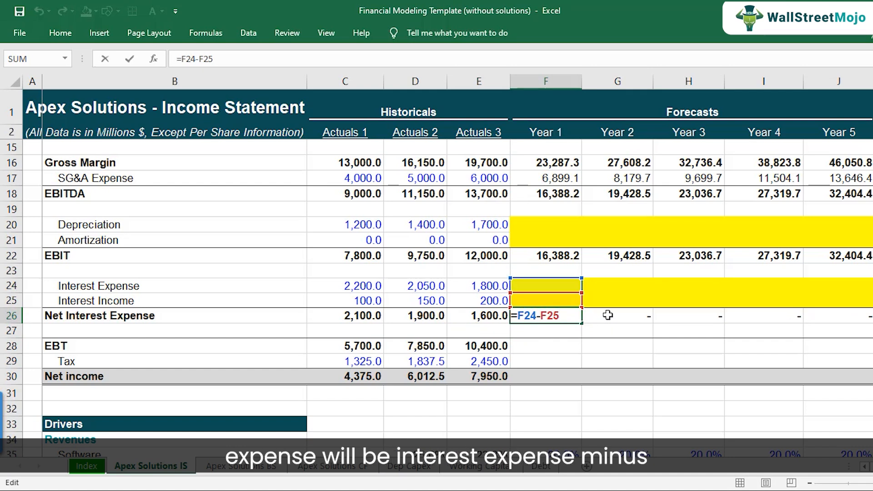
key(Escape)
Step: Copy the Actuals 3 EBT formula (EBIT minus net interest expense) across forecast Years 1 to 5
key(Down)
key(Down)
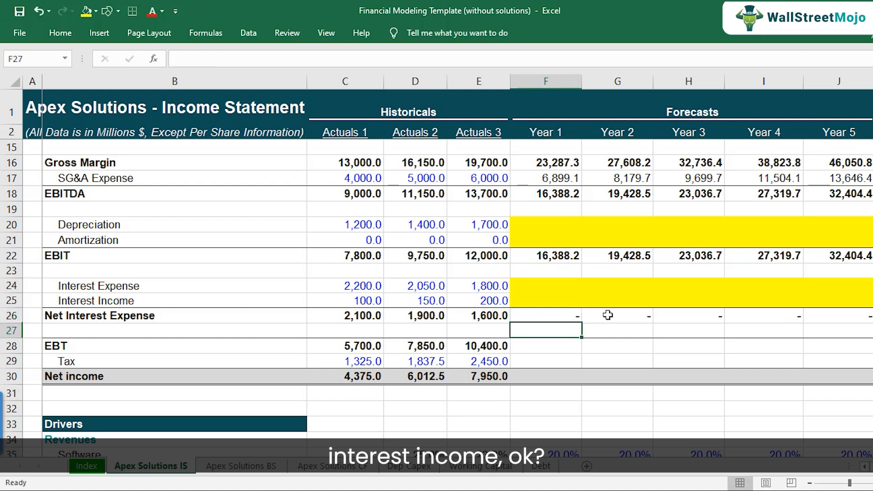
key(Left)
key(F2)
key(Escape)
key(ctrl+c)
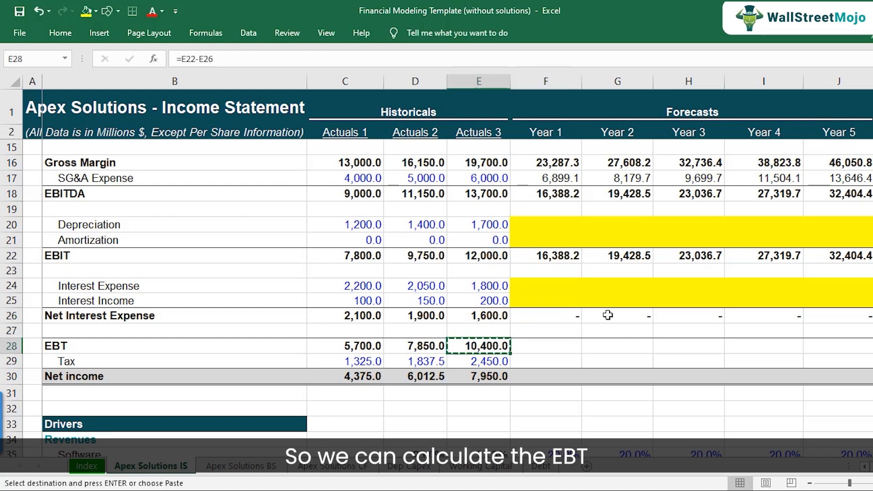
key(Right)
key(ctrl+v)
key(F2)
key(Escape)
key(ctrl+c)
key(shift+Right)
key(shift+Right)
key(shift+Right)
key(shift+Right)
key(ctrl+v)
key(Escape)
key(Right)
key(Right)
key(Right)
key(Left)
key(Left)
key(Left)
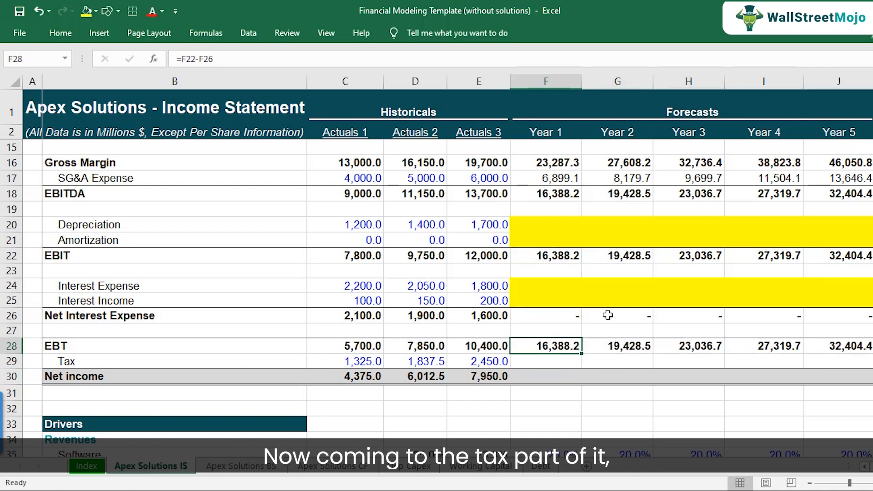
Step: Review the historical Tax and EBT values for the three actual years
scroll(604, 316, down, 1)
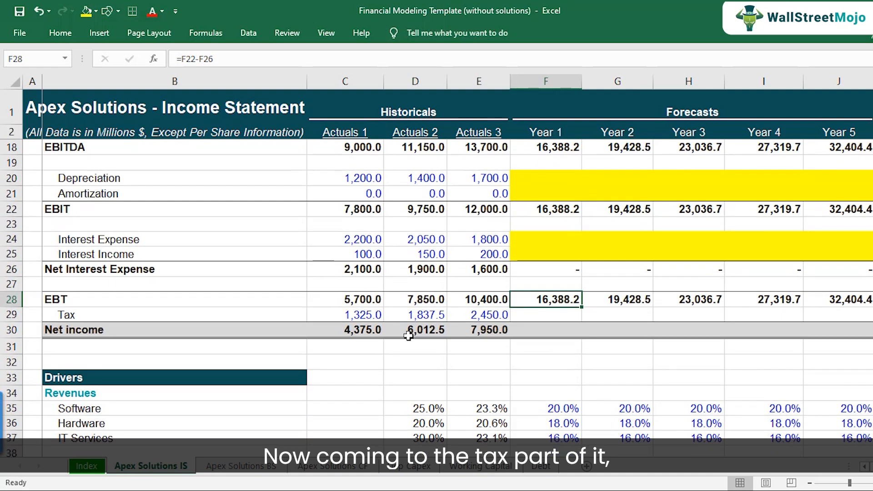
click(362, 315)
click(400, 315)
click(461, 316)
click(426, 316)
click(357, 314)
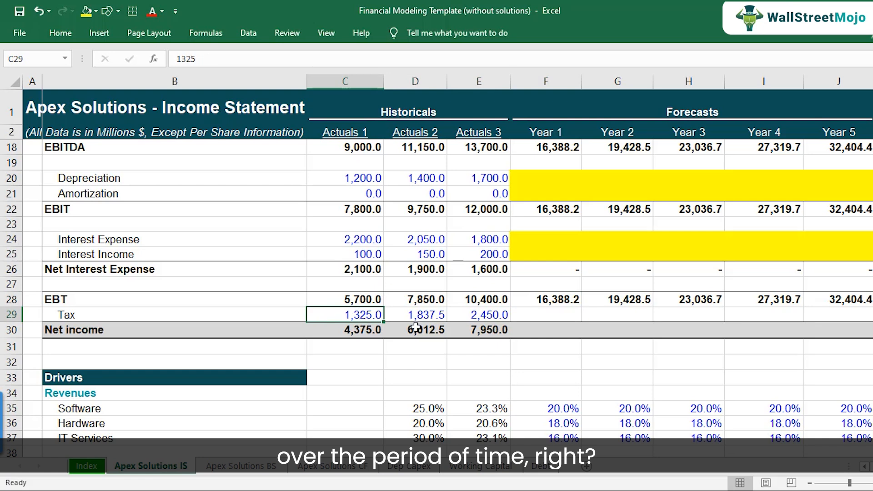
scroll(362, 332, down, 1)
scroll(362, 332, down, 1)
scroll(360, 298, up, 2)
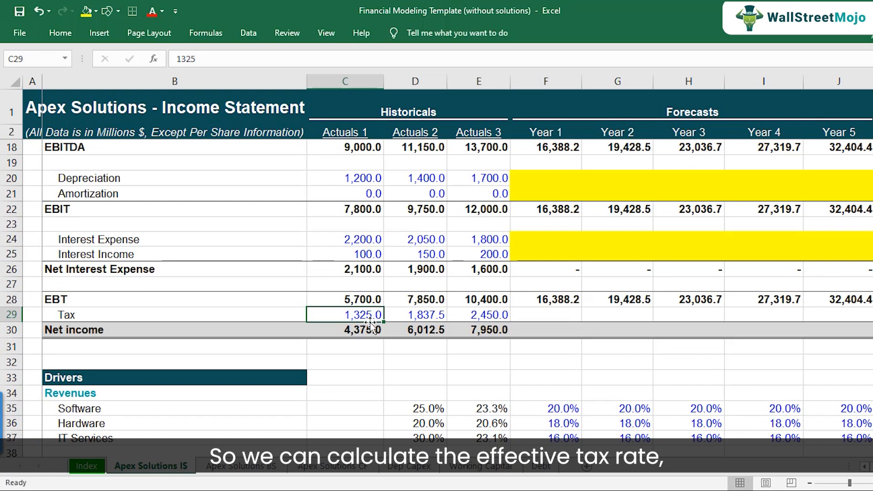
click(373, 298)
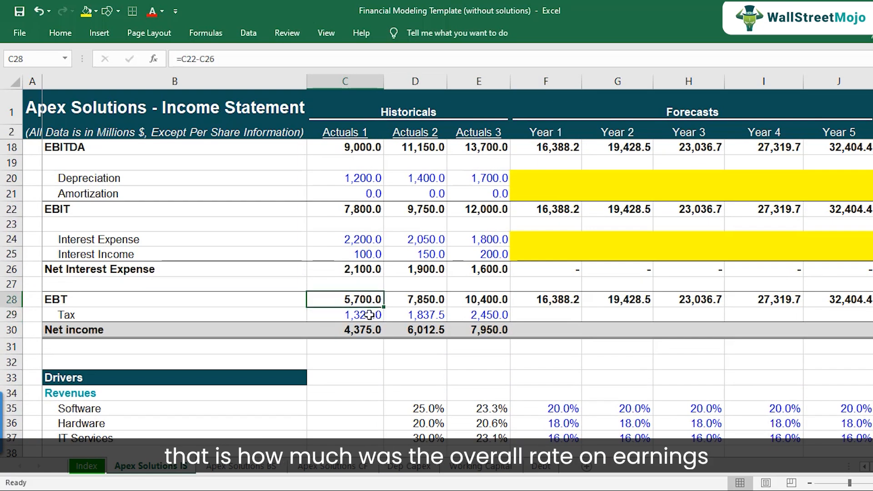
click(369, 314)
click(369, 301)
click(367, 313)
scroll(361, 345, down, 11)
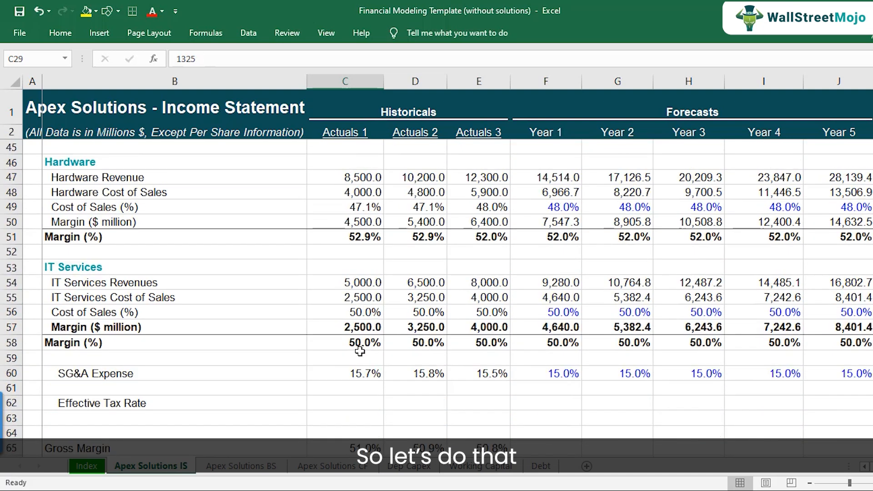
Step: In the Effective Tax Rate row, calculate Actuals 1 as Tax divided by EBT
click(147, 314)
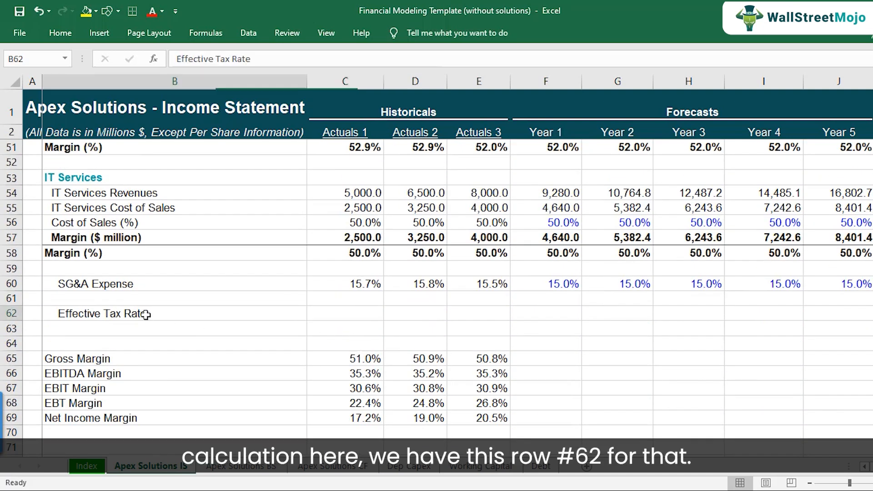
click(6, 313)
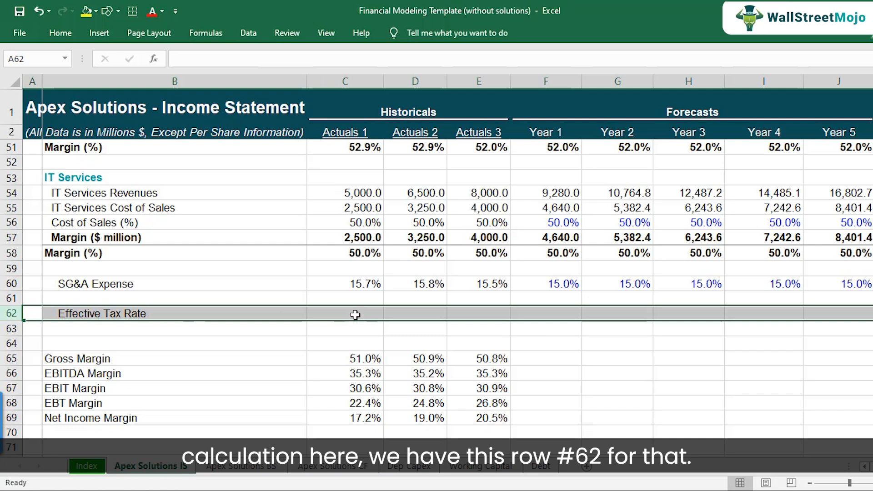
click(355, 314)
text(=)
scroll(373, 336, up, 11)
click(377, 317)
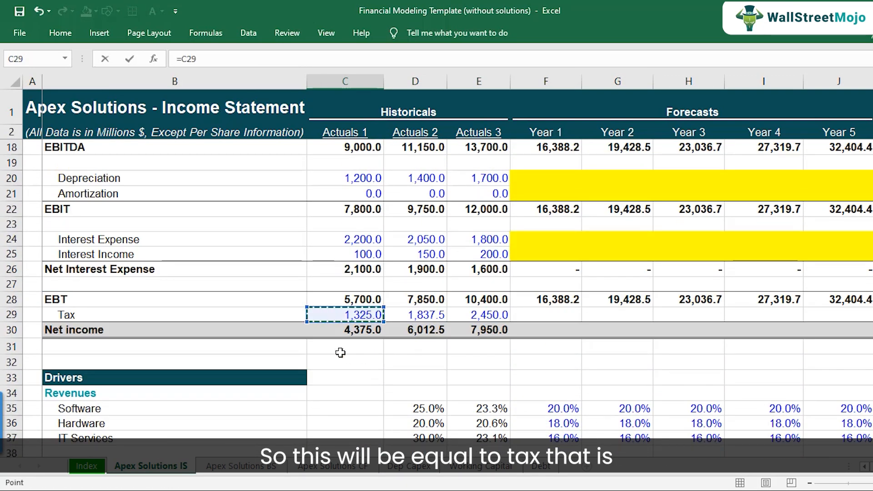
text(/)
click(364, 300)
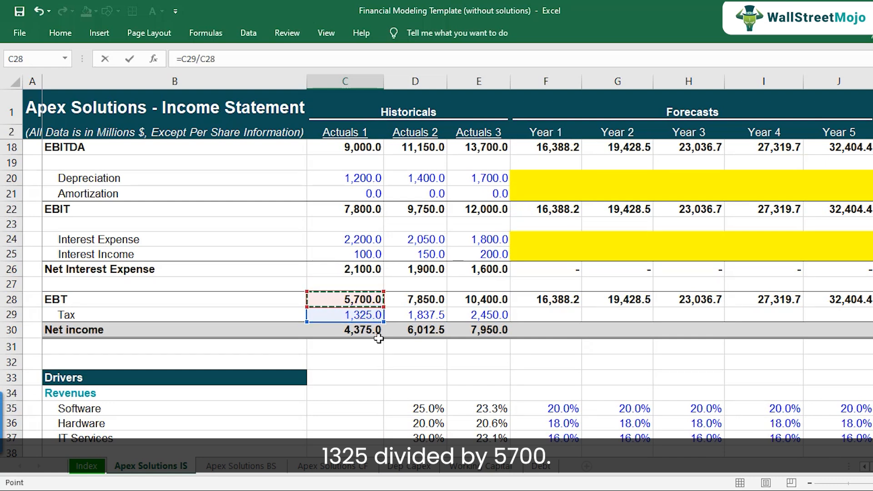
key(Return)
key(Up)
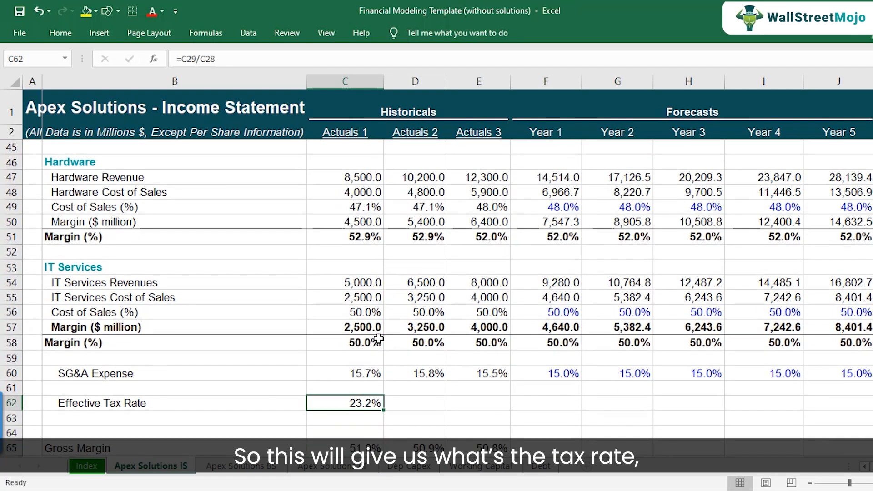
Step: Copy the Actuals 1 effective tax rate formula to Actuals 2 and Actuals 3
key(ctrl+c)
key(shift+Right)
key(shift+Right)
key(ctrl+v)
key(Down)
key(Up)
key(F2)
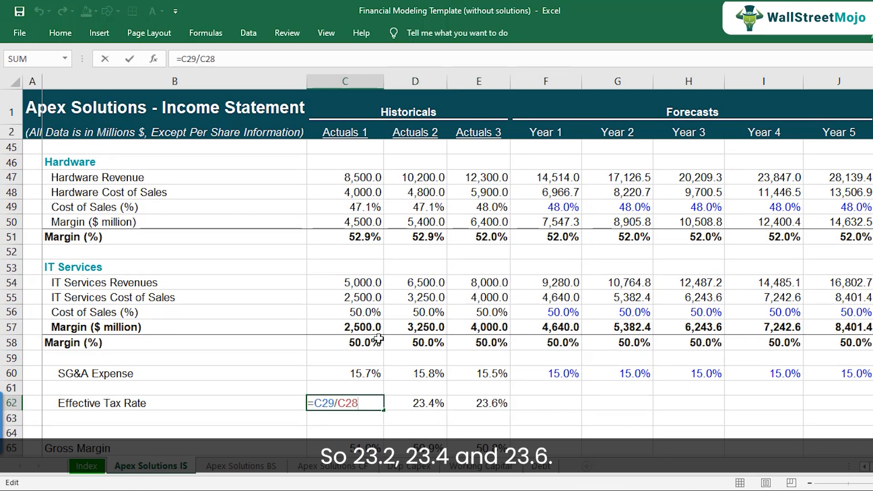
key(Escape)
key(Right)
key(F2)
key(Escape)
key(Right)
key(F2)
key(Escape)
key(shift+Left)
key(shift+Left)
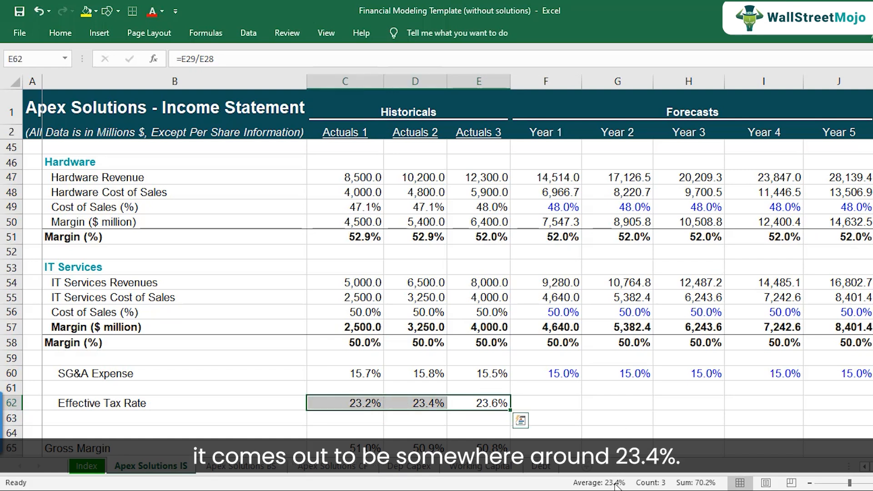
Step: Enter a 23.4% effective tax rate for Year 1 and copy it across Years 2 to 5
click(551, 409)
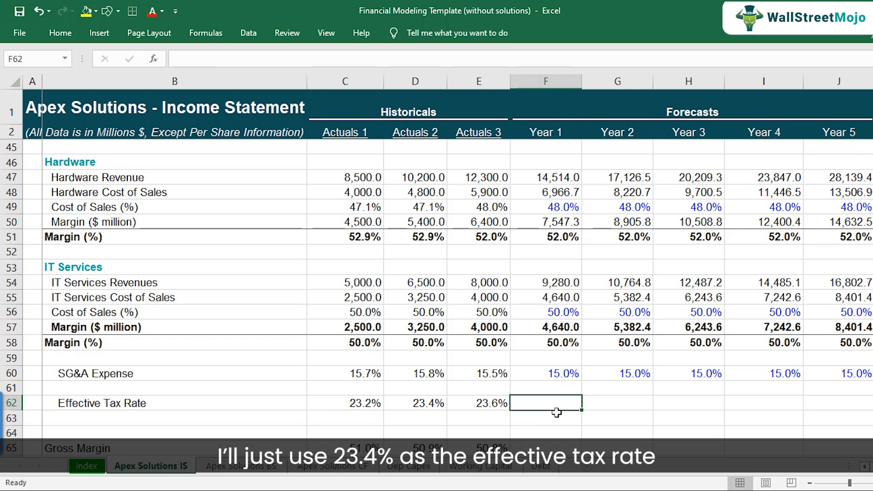
text(23.4)
key(Return)
key(Up)
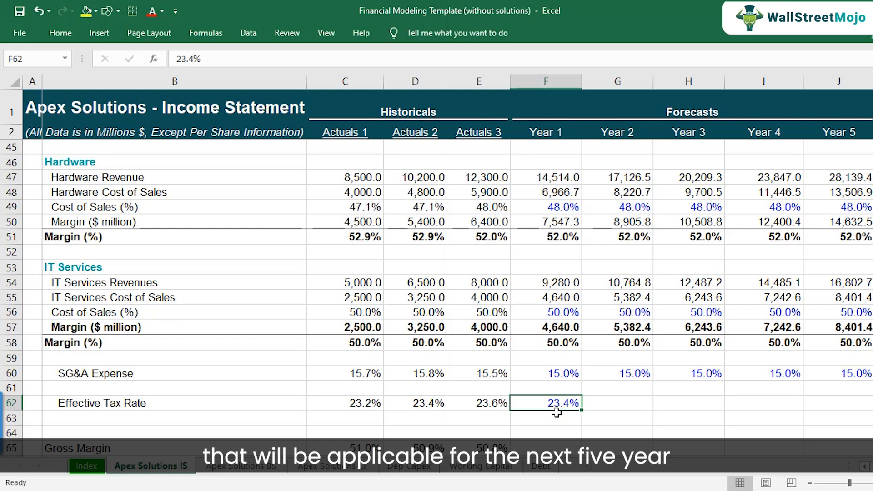
key(ctrl+c)
key(shift+Right)
key(shift+Right)
key(shift+Right)
key(shift+Right)
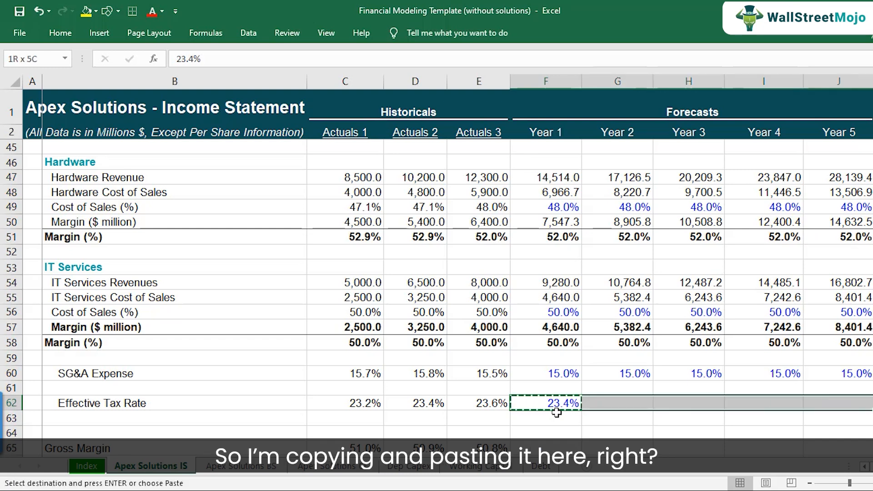
key(ctrl+v)
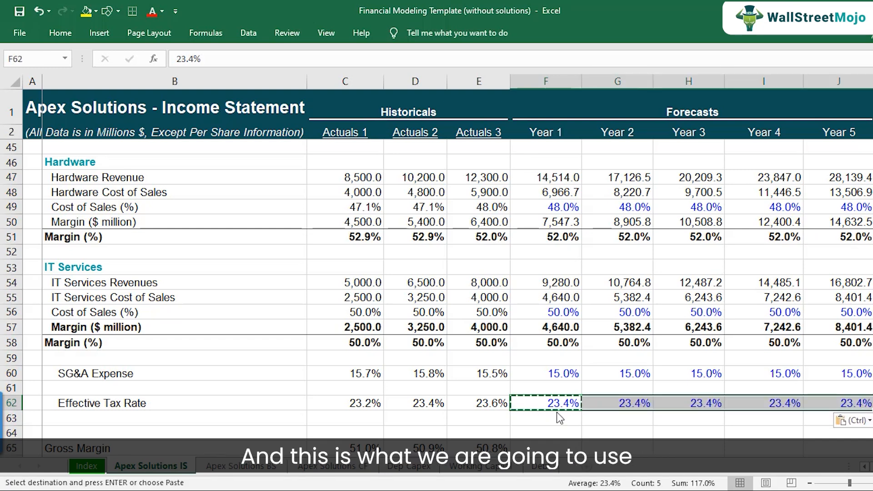
click(559, 402)
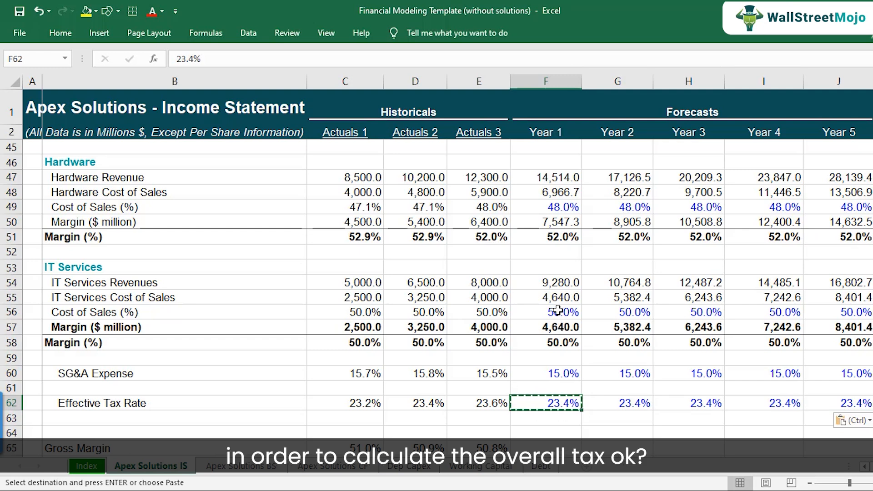
Step: Set Year 1 Tax to EBT multiplied by the effective tax rate and copy it across Years 2 to 5
scroll(558, 311, up, 9)
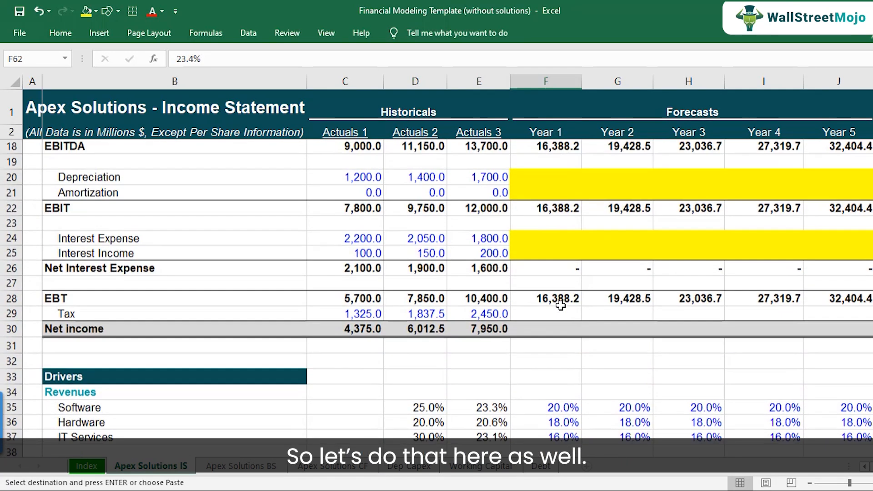
click(561, 313)
text(=)
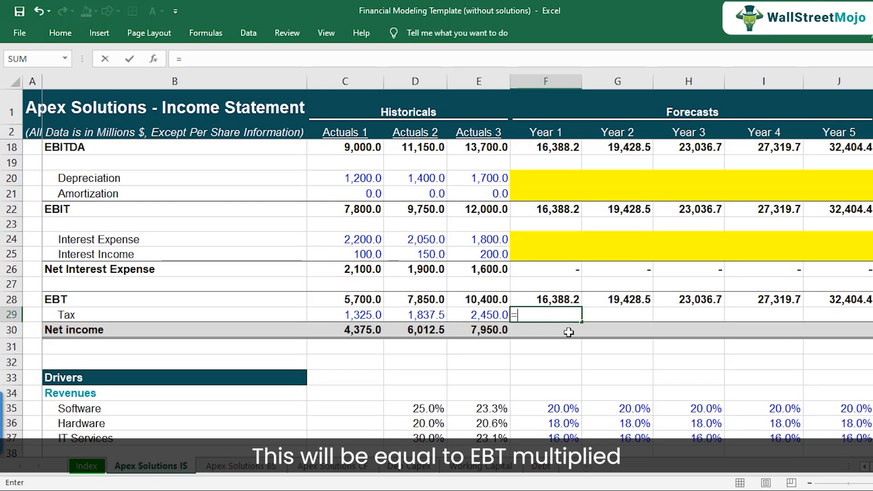
key(Up)
text(*)
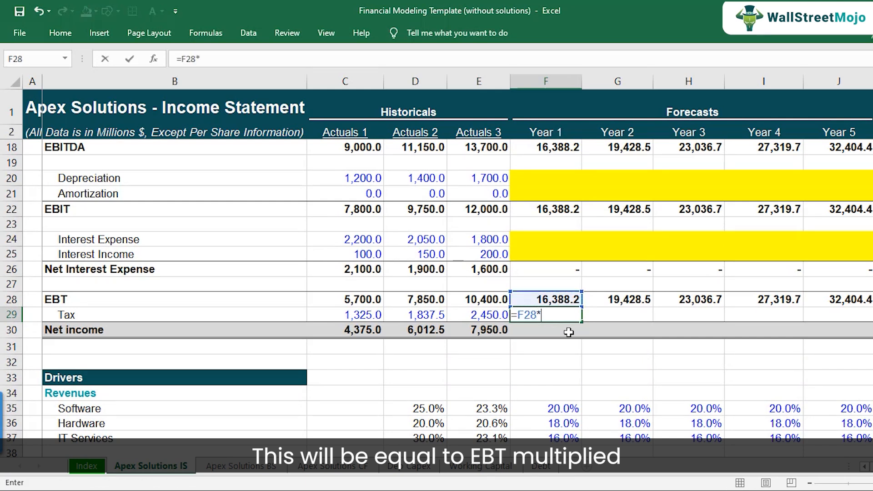
scroll(564, 350, down, 10)
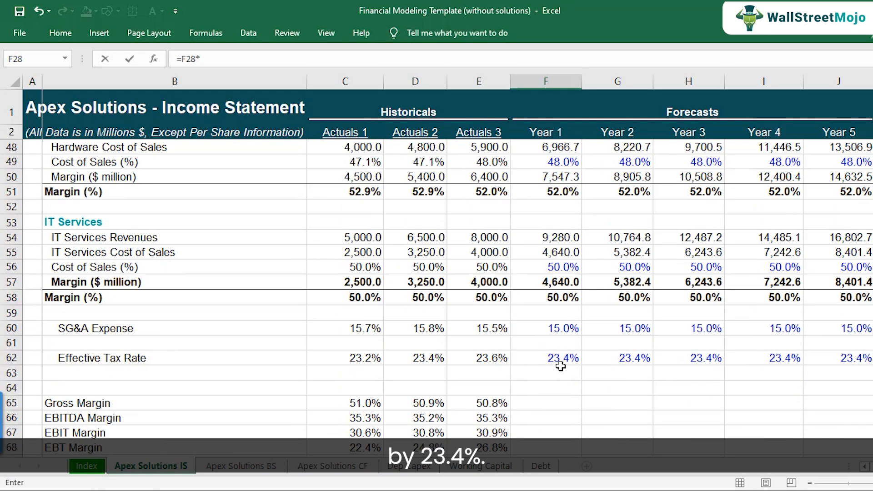
click(560, 363)
scroll(583, 428, up, 5)
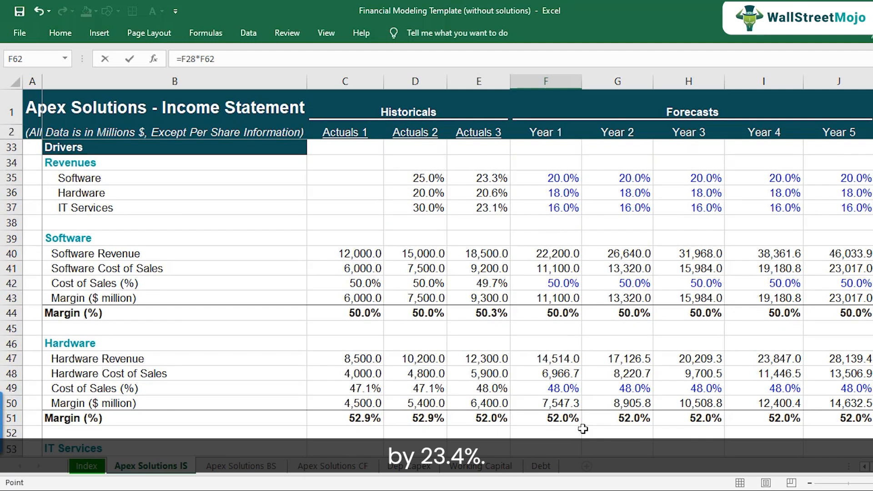
key(Return)
scroll(582, 428, up, 3)
click(552, 268)
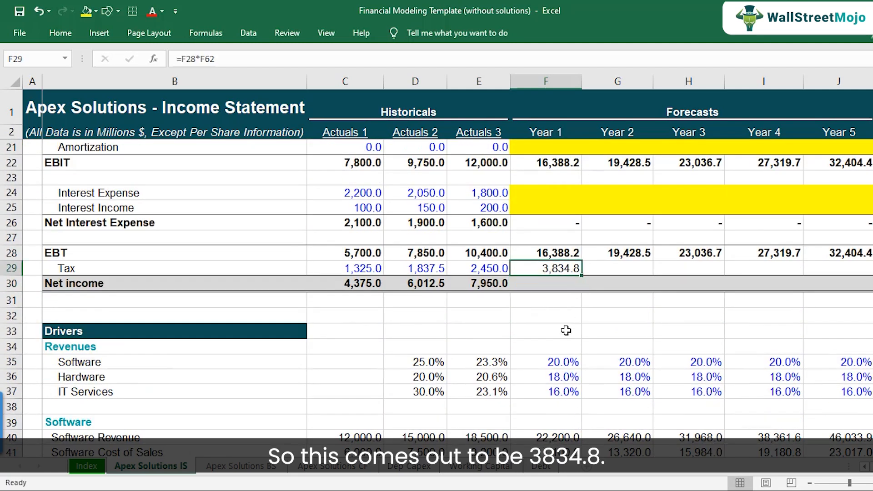
key(F2)
key(Escape)
key(ctrl+c)
key(shift+Right)
key(shift+Right)
key(shift+Right)
key(shift+Right)
key(ctrl+v)
Step: Copy the Actuals 3 Net income formula (EBT minus Tax) across forecast Years 1 to 5
key(Down)
key(shift+Right)
key(shift+Left)
key(Left)
key(F2)
key(Escape)
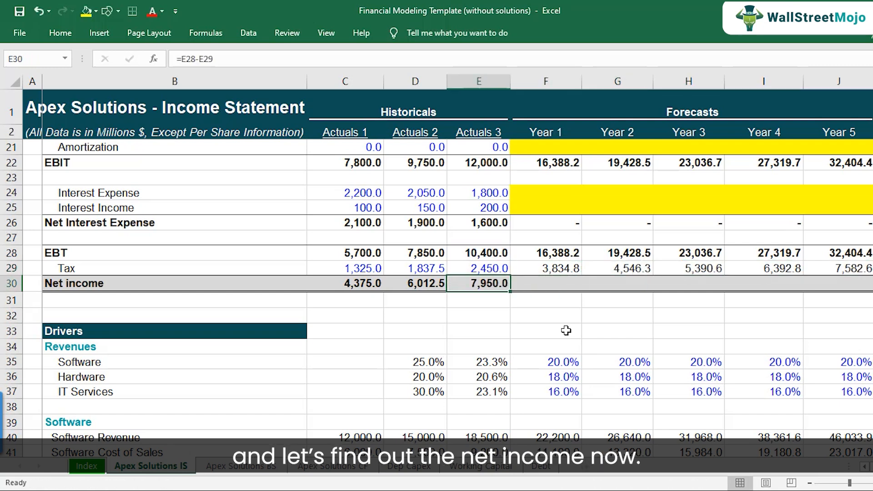
key(ctrl+c)
key(Right)
key(shift+Right)
key(shift+Right)
key(shift+Right)
key(shift+Right)
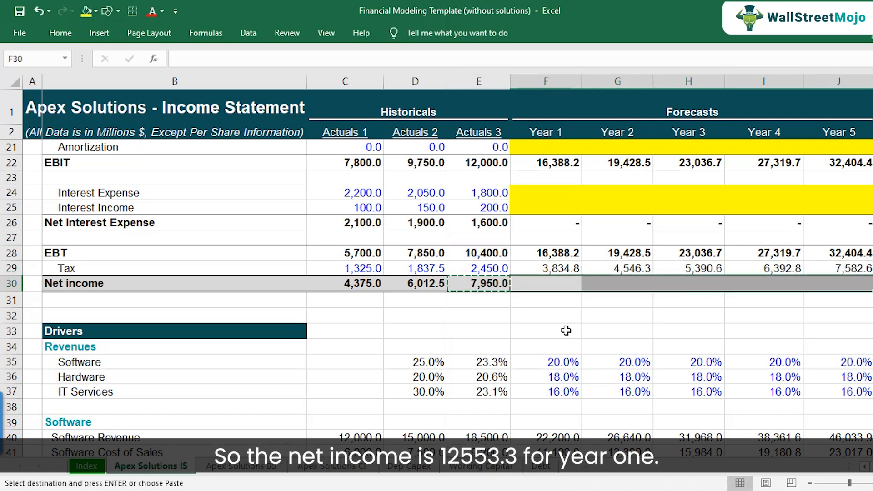
key(Return)
key(F2)
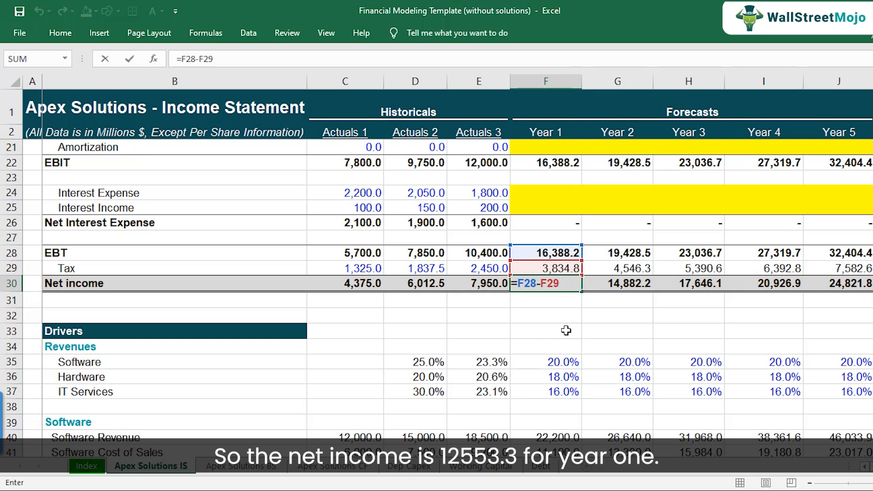
key(Escape)
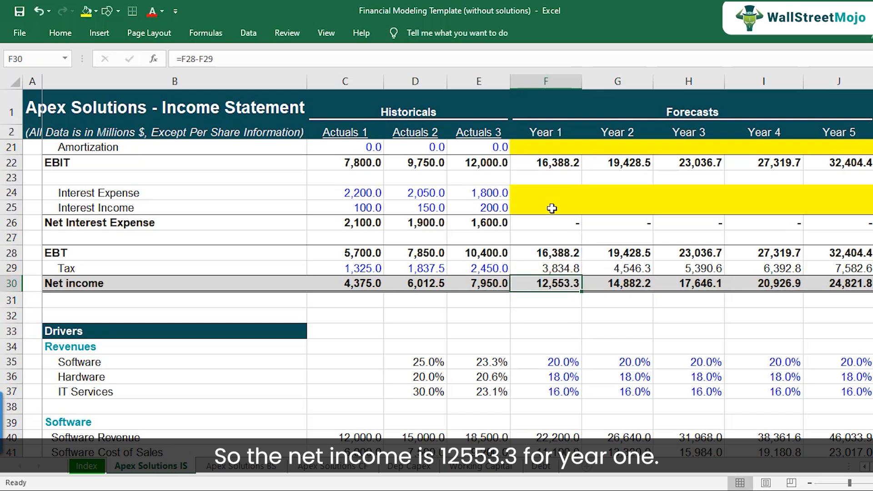
Step: Select the yellow depreciation and interest placeholder ranges in the forecast columns
scroll(564, 273, up, 2)
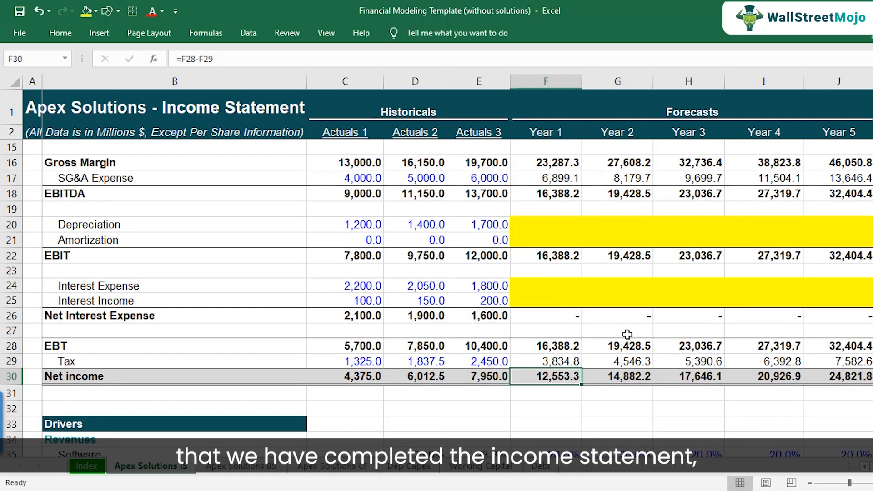
scroll(576, 322, up, 1)
drag(550, 272, 847, 292)
drag(544, 332, 847, 348)
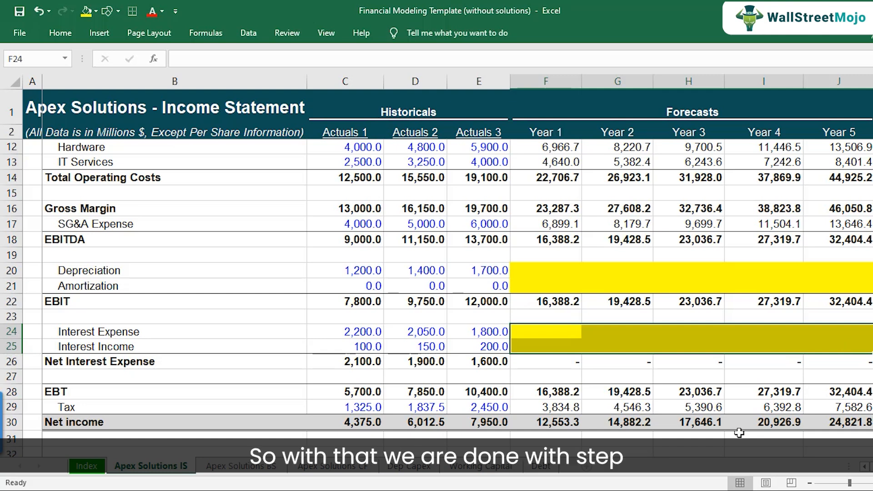
Step: Switch to the step-by-step tutorial workbook and review step 4, Projecting Costs
click(442, 490)
click(377, 473)
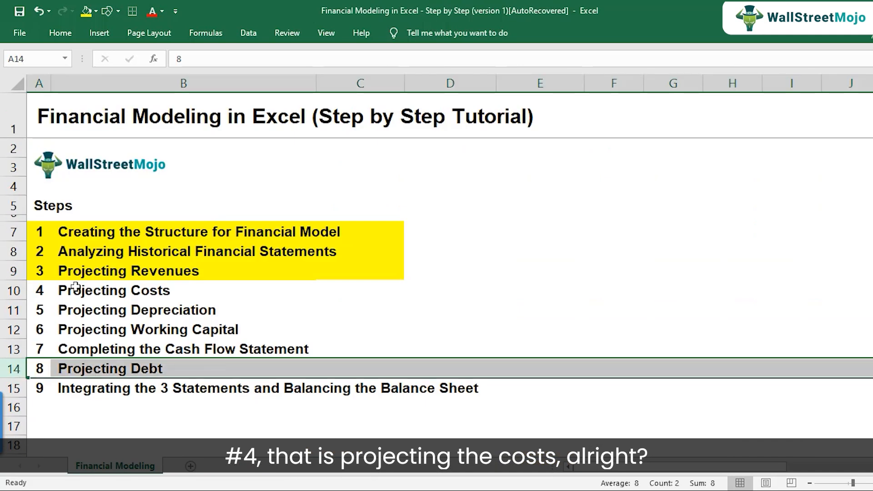
click(62, 290)
click(14, 289)
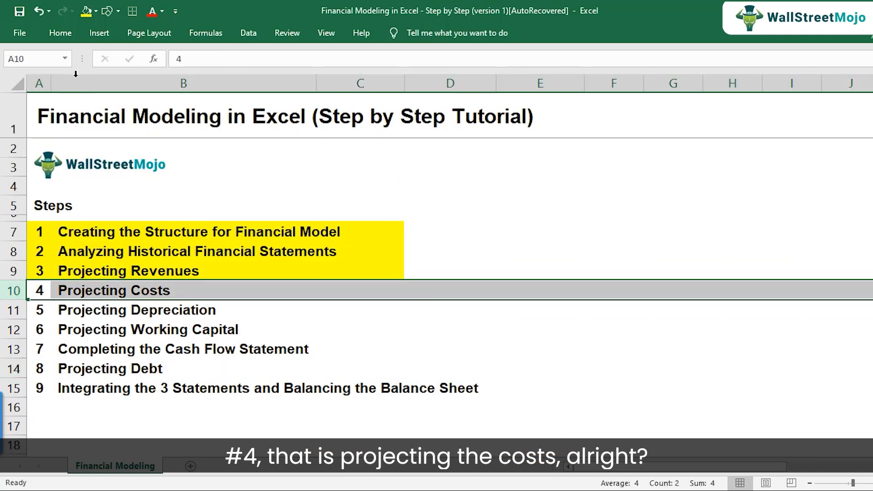
drag(39, 288, 251, 273)
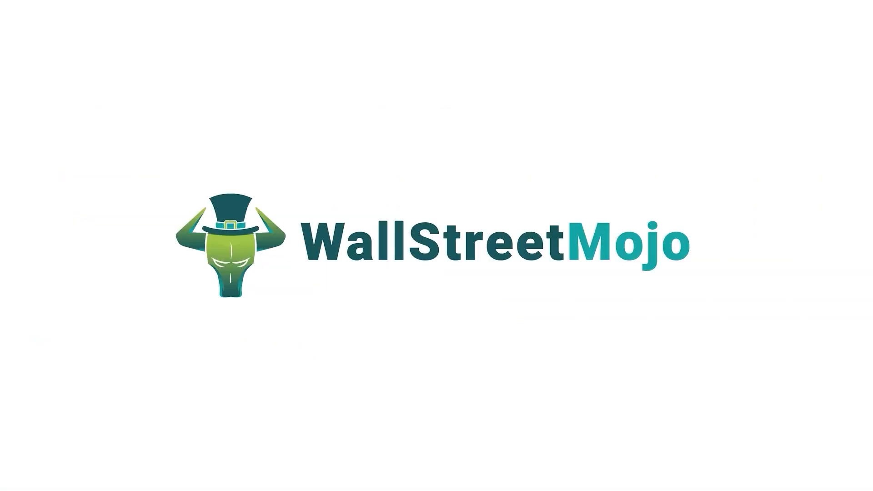